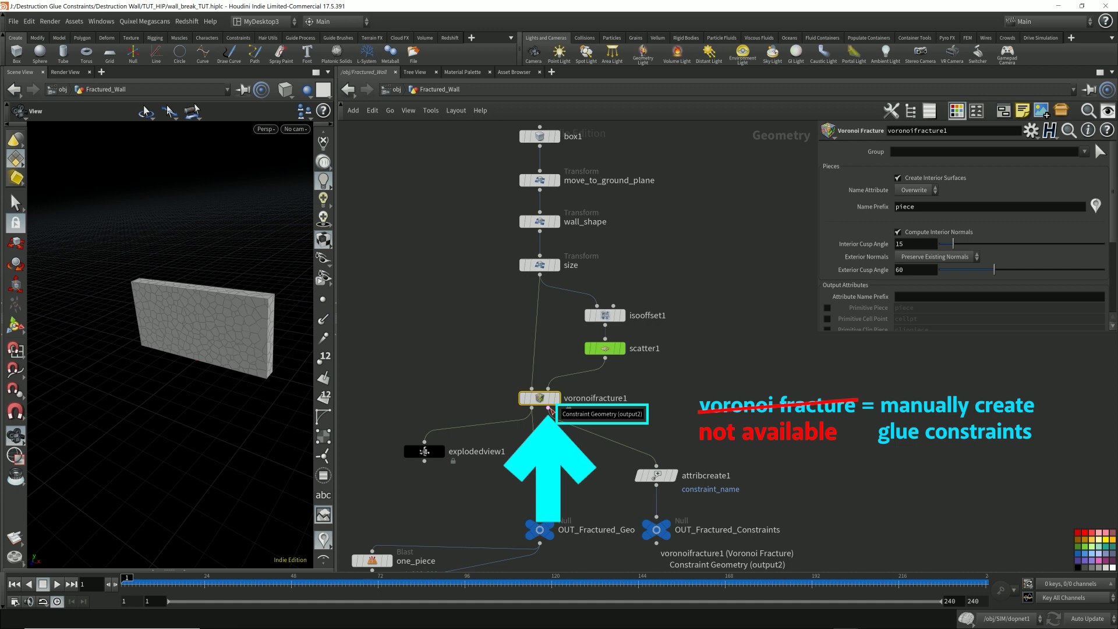
# Step: Add a second Box node in the empty area beside the fracture network and display it
pyautogui.moveTo(787, 263); pyautogui.dragTo(576, 289, button='middle')
pyautogui.press('Tab')
pyautogui.write('box')
pyautogui.press('Return')
pyautogui.click(611, 307)
pyautogui.click(629, 307)
# Step: Add and display a Transform node fed by box2, and set its X translation to 1.4
pyautogui.press('Tab')
pyautogui.write('trans')
pyautogui.press('Return')
pyautogui.click(639, 369)
pyautogui.moveTo(642, 372); pyautogui.dragTo(635, 348, button='middle')
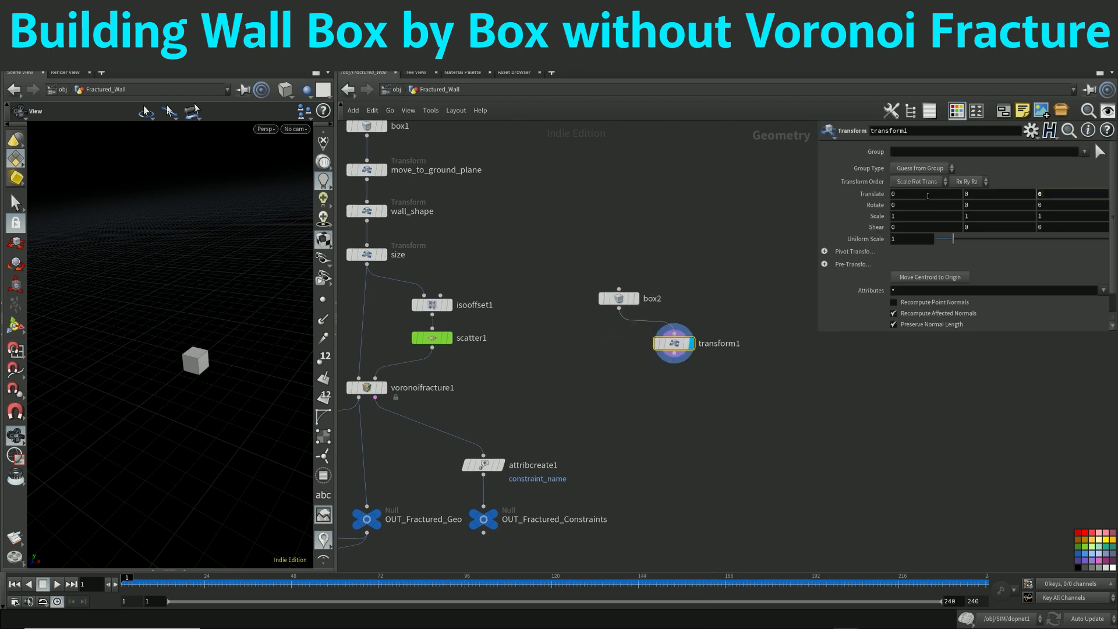
pyautogui.click(927, 195)
pyautogui.scroll(11, 927, 194)
pyautogui.scroll(3, 927, 194)
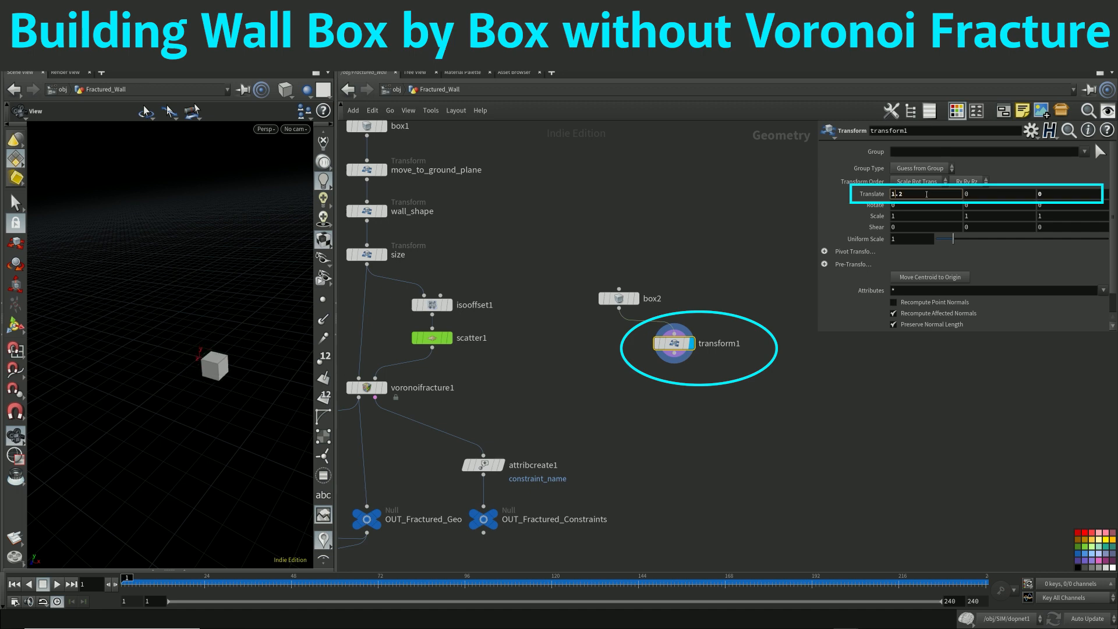
# Step: Merge box2 and transform1 with a new Merge node and display the combined result
pyautogui.press('Tab')
pyautogui.write('merge')
pyautogui.press('Return')
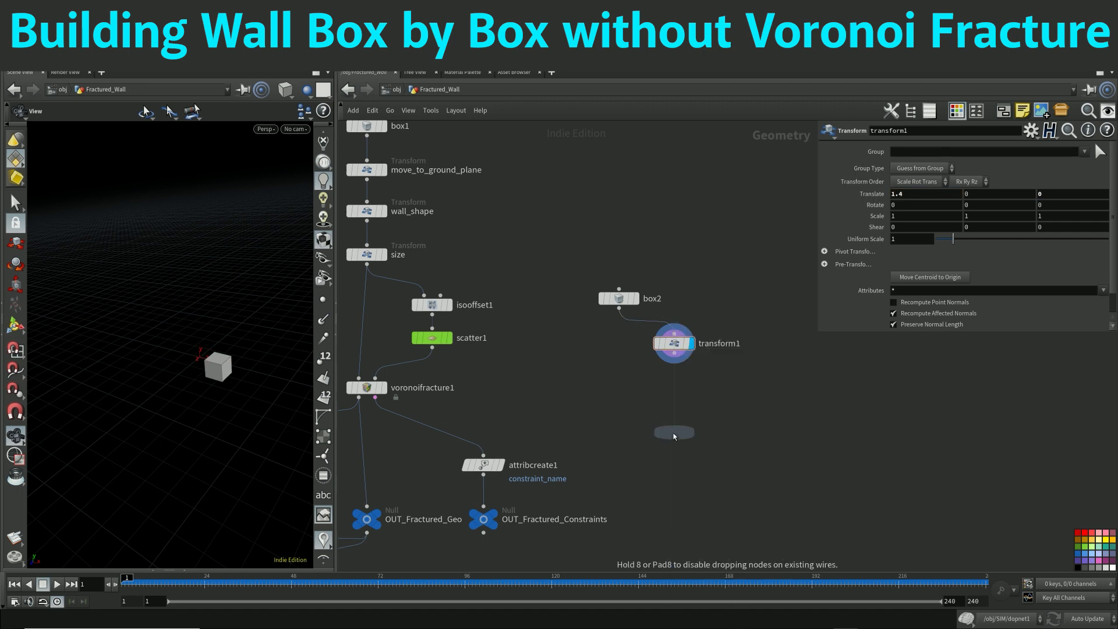
pyautogui.click(635, 409)
pyautogui.click(652, 410)
pyautogui.moveTo(262, 349); pyautogui.dragTo(276, 452)
# Step: Try a Z translation of 1 on transform1 and set it back to 0
pyautogui.click(675, 343)
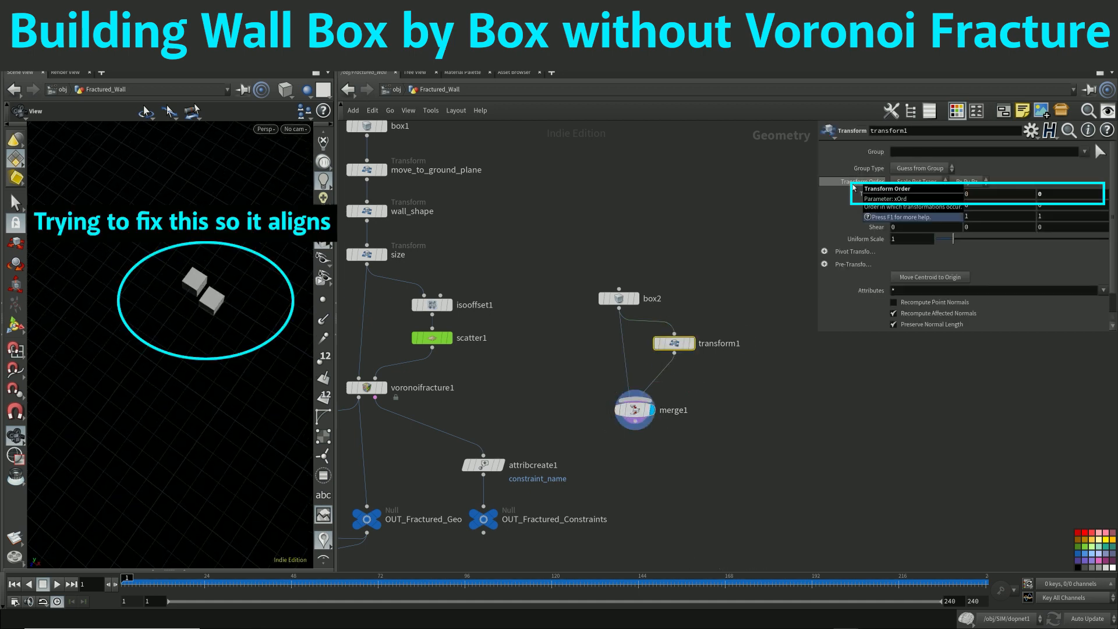
pyautogui.write('1')
pyautogui.press('Return')
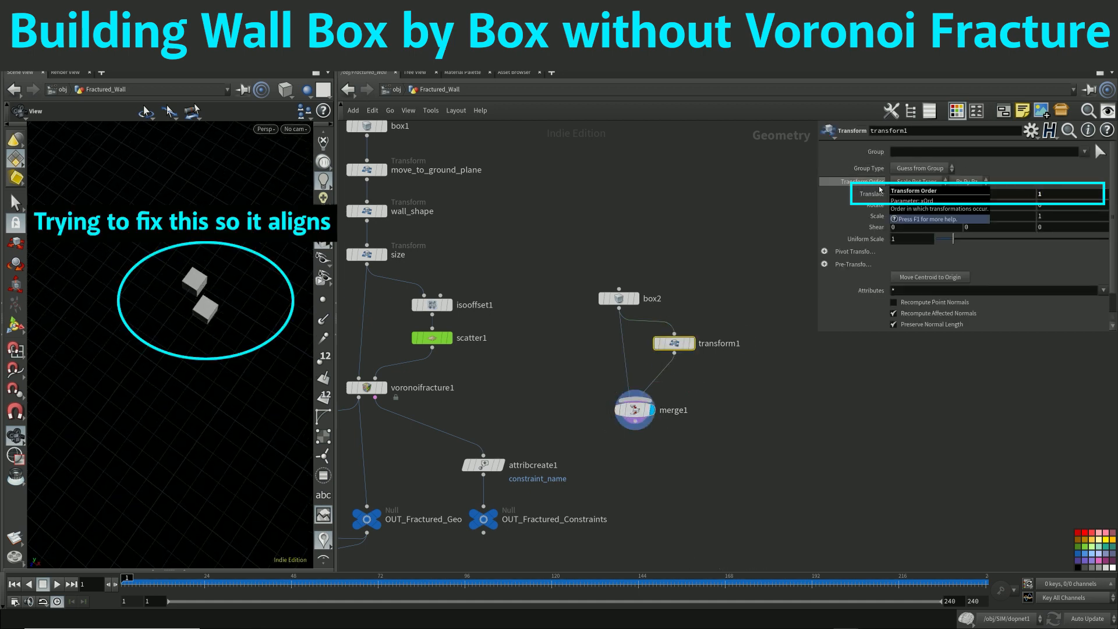
pyautogui.doubleClick(1061, 199)
pyautogui.write('0')
pyautogui.press('Return')
# Step: Duplicate transform1 as a chained transform2, connect it to merge1, and display the merge
pyautogui.keyDown('alt'); pyautogui.moveTo(674, 344); pyautogui.dragTo(733, 368); pyautogui.keyUp('alt')
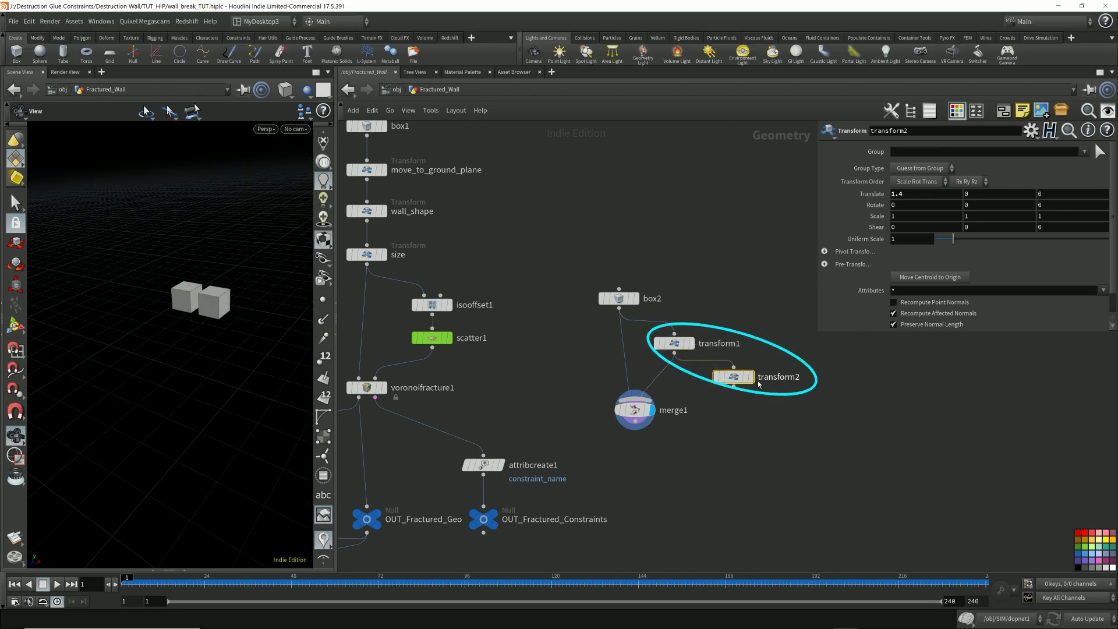
pyautogui.click(752, 377)
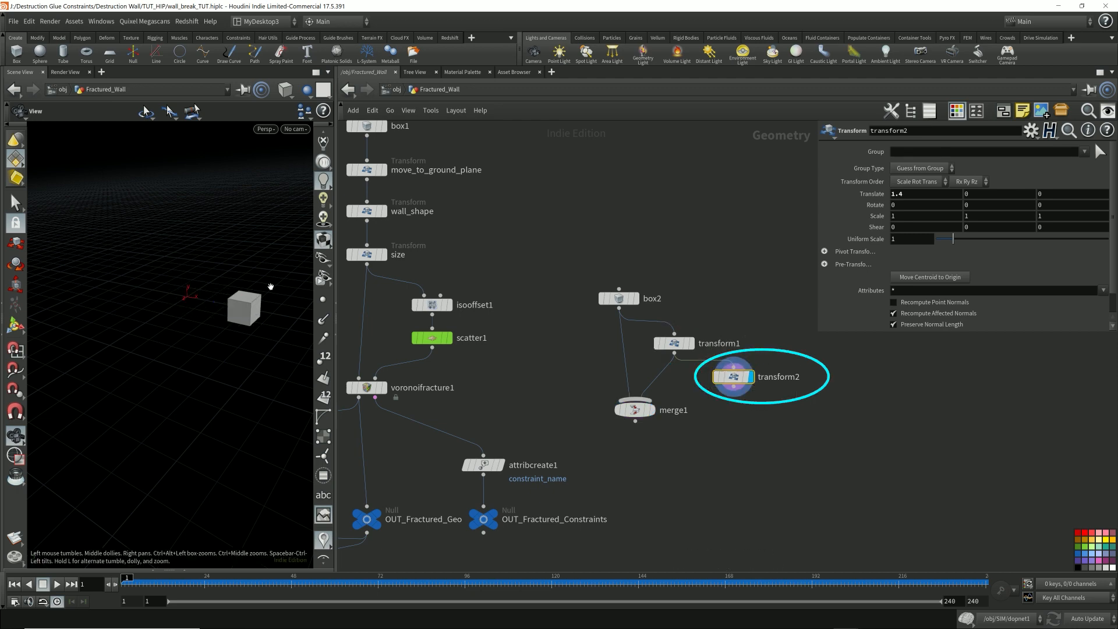
pyautogui.moveTo(734, 385); pyautogui.dragTo(636, 400)
pyautogui.click(653, 410)
pyautogui.moveTo(288, 362); pyautogui.dragTo(282, 338)
# Step: Set the X translation of both transform1 and transform2 to 1 so the boxes sit side by side
pyautogui.click(686, 341)
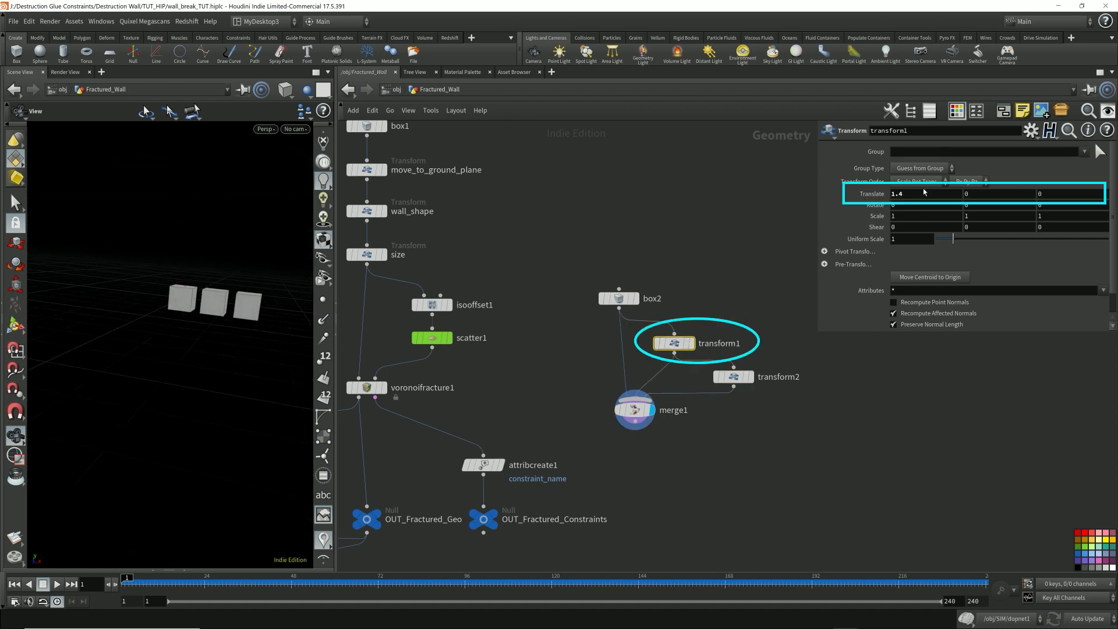
pyautogui.press('Return')
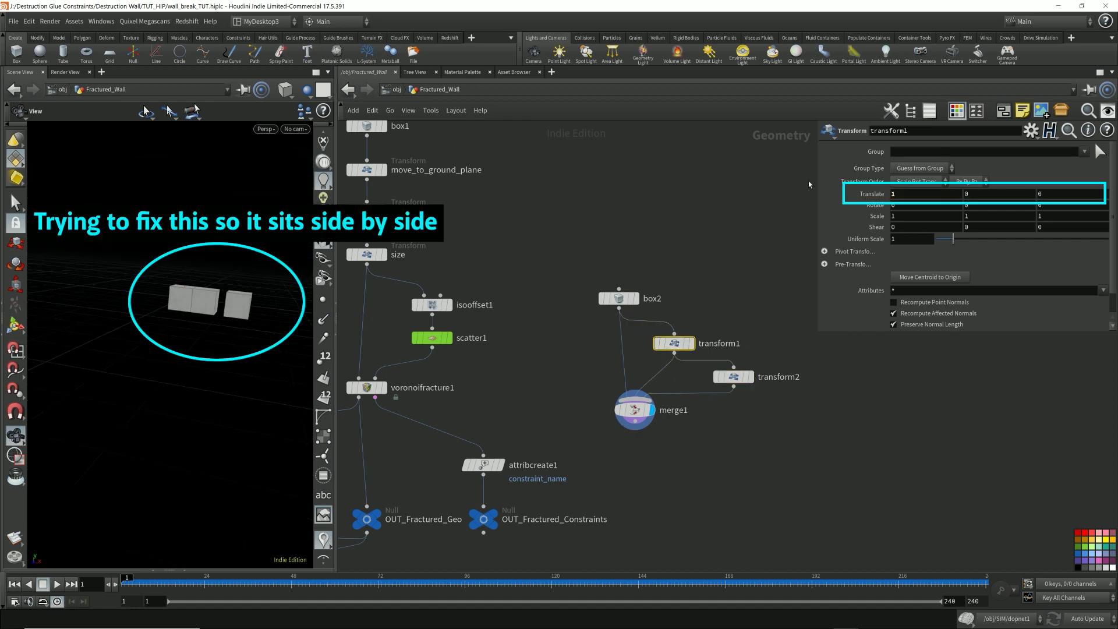
pyautogui.click(733, 377)
pyautogui.moveTo(906, 194); pyautogui.dragTo(753, 164)
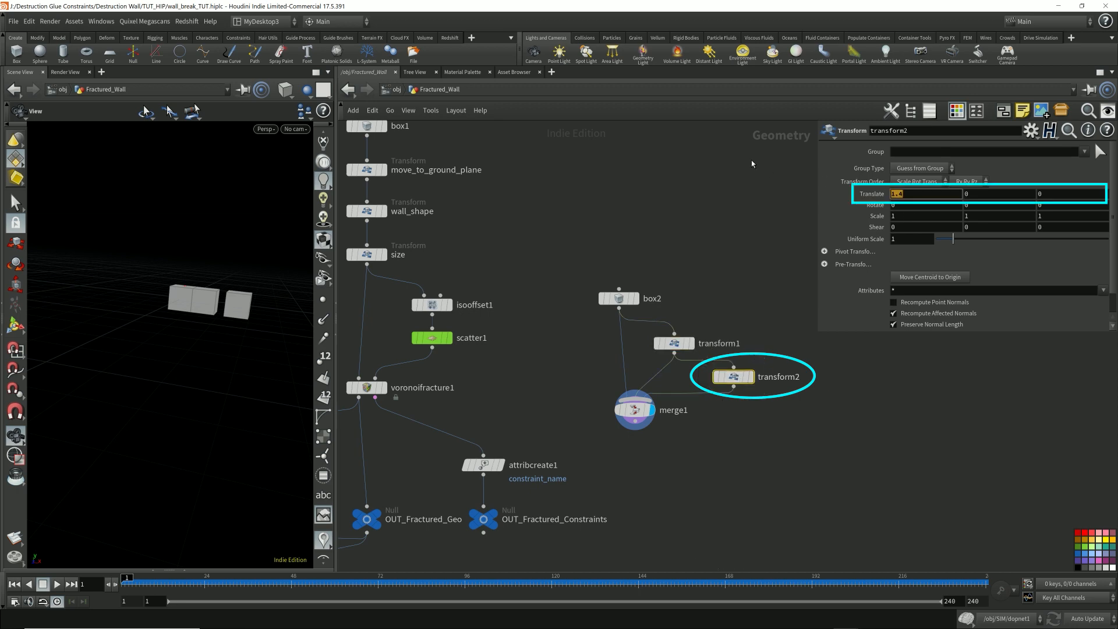
pyautogui.write('1')
pyautogui.press('Return')
pyautogui.moveTo(218, 279); pyautogui.dragTo(204, 299)
# Step: Duplicate transform2 into chained nodes transform3 and transform4, and connect both to merge1
pyautogui.moveTo(637, 411); pyautogui.dragTo(644, 406)
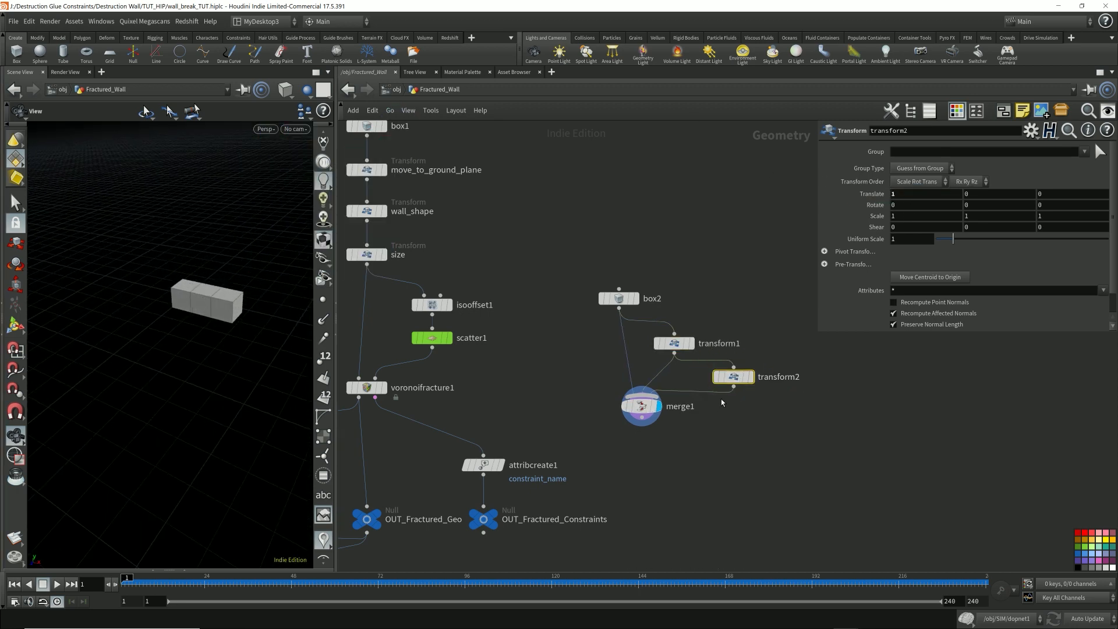
pyautogui.keyDown('alt'); pyautogui.moveTo(735, 379); pyautogui.dragTo(671, 410); pyautogui.keyUp('alt')
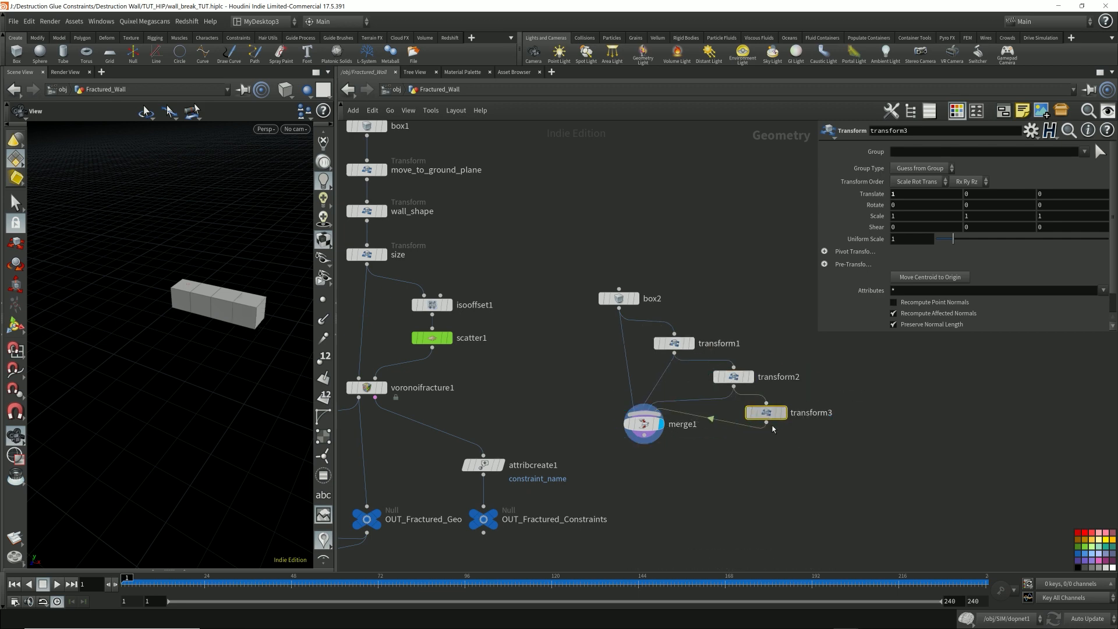
pyautogui.keyDown('alt'); pyautogui.moveTo(768, 414); pyautogui.dragTo(643, 425); pyautogui.keyUp('alt')
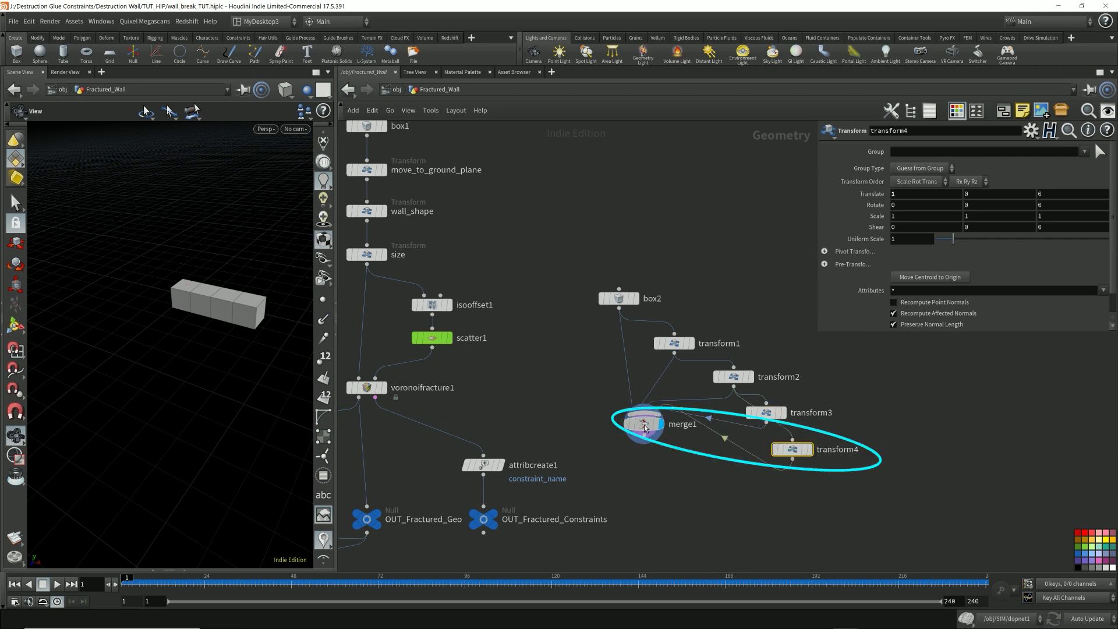
pyautogui.click(644, 424)
pyautogui.moveTo(793, 440); pyautogui.dragTo(767, 422)
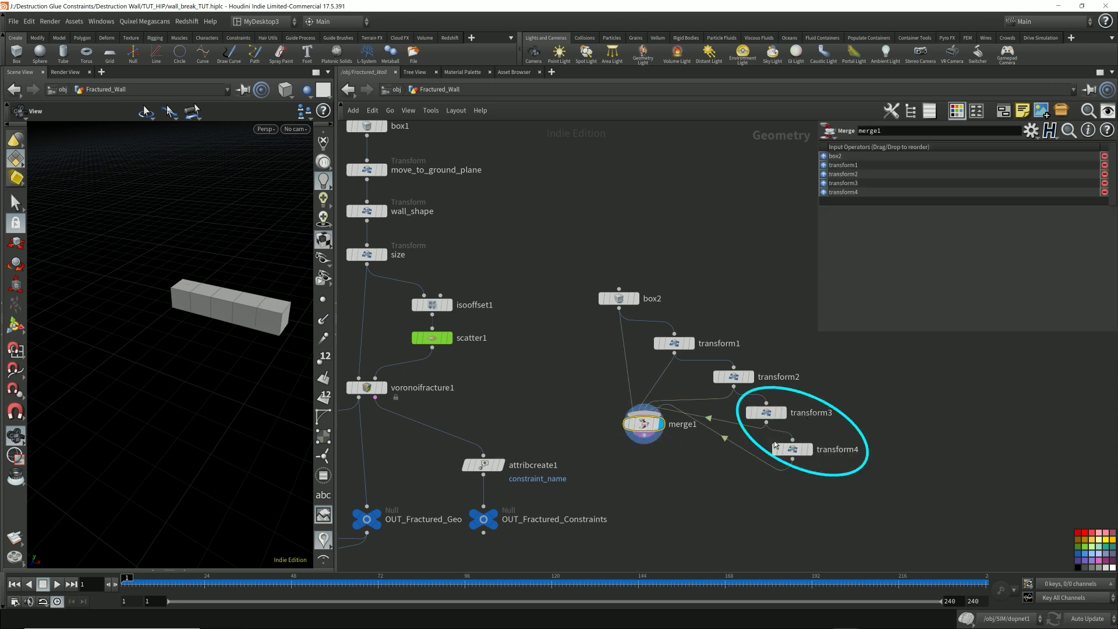
# Step: Rearrange box2, its transform chain and merge1 so the nodes and wires are clearly spaced
pyautogui.moveTo(593, 276); pyautogui.dragTo(824, 469)
pyautogui.moveTo(656, 424); pyautogui.dragTo(635, 344)
pyautogui.click(670, 373)
pyautogui.moveTo(621, 344); pyautogui.dragTo(637, 408)
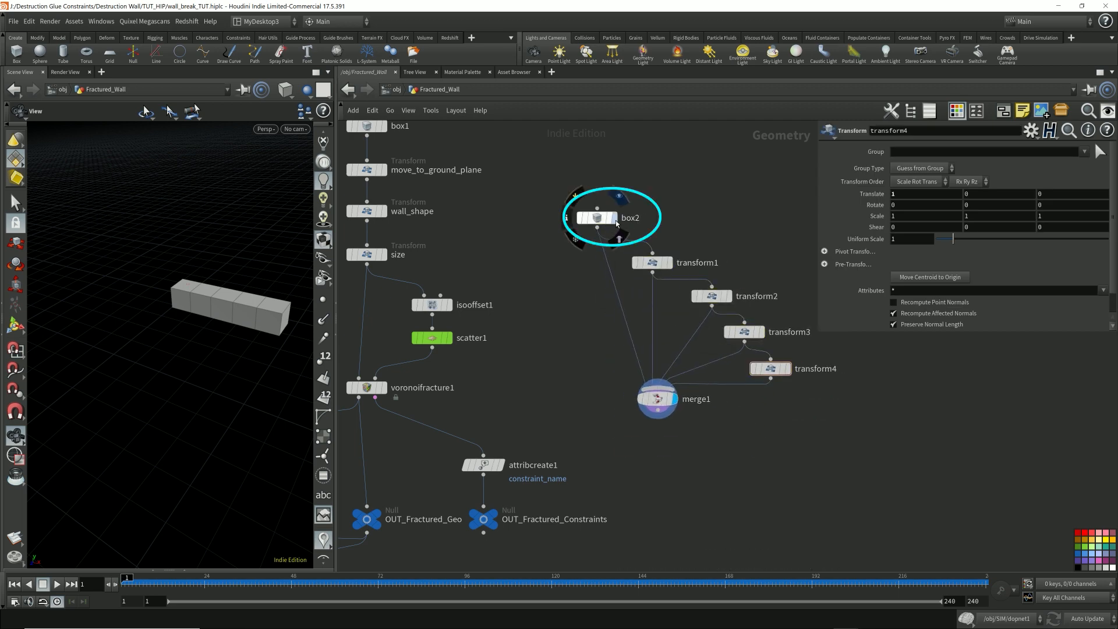
# Step: Display box2, the four transforms and merge1 in turn to examine which box each node contributes
pyautogui.click(617, 223)
pyautogui.click(674, 267)
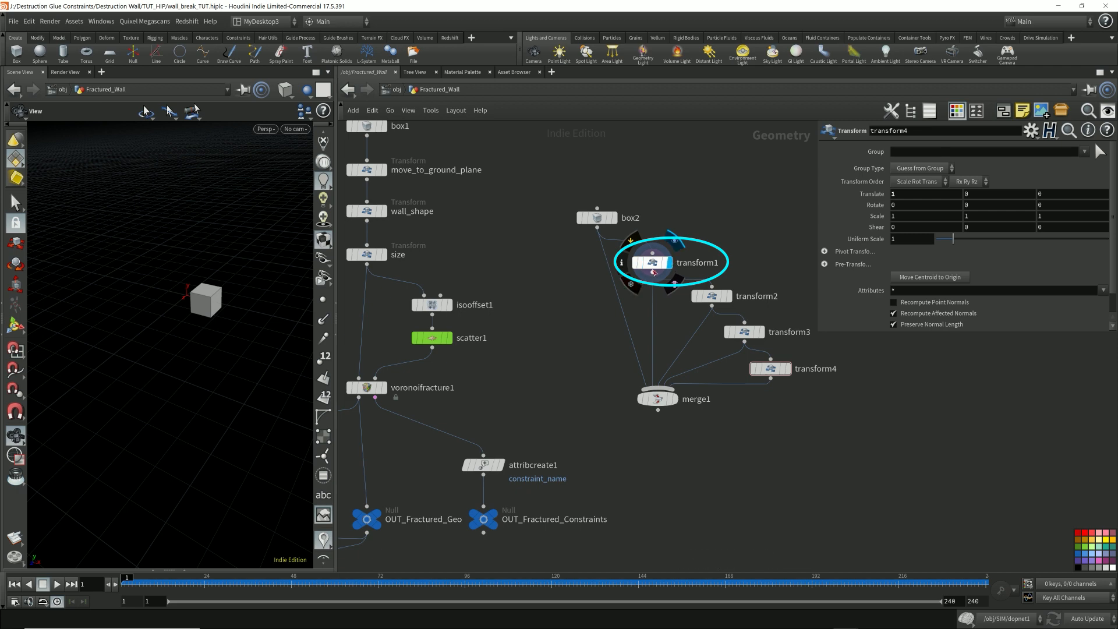
pyautogui.click(611, 220)
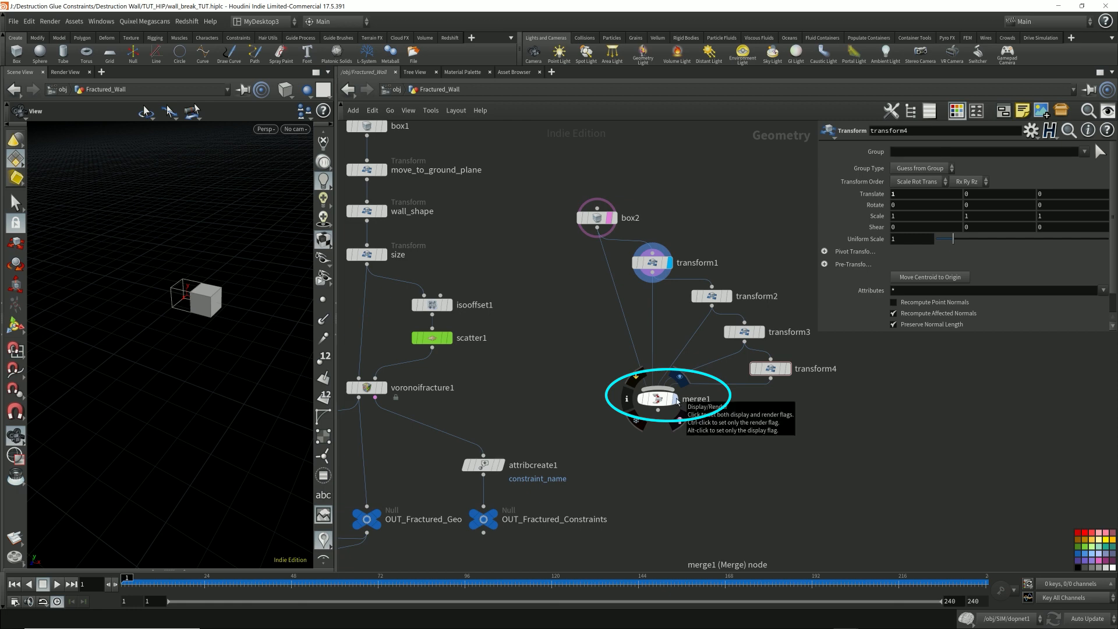
pyautogui.moveTo(724, 327)
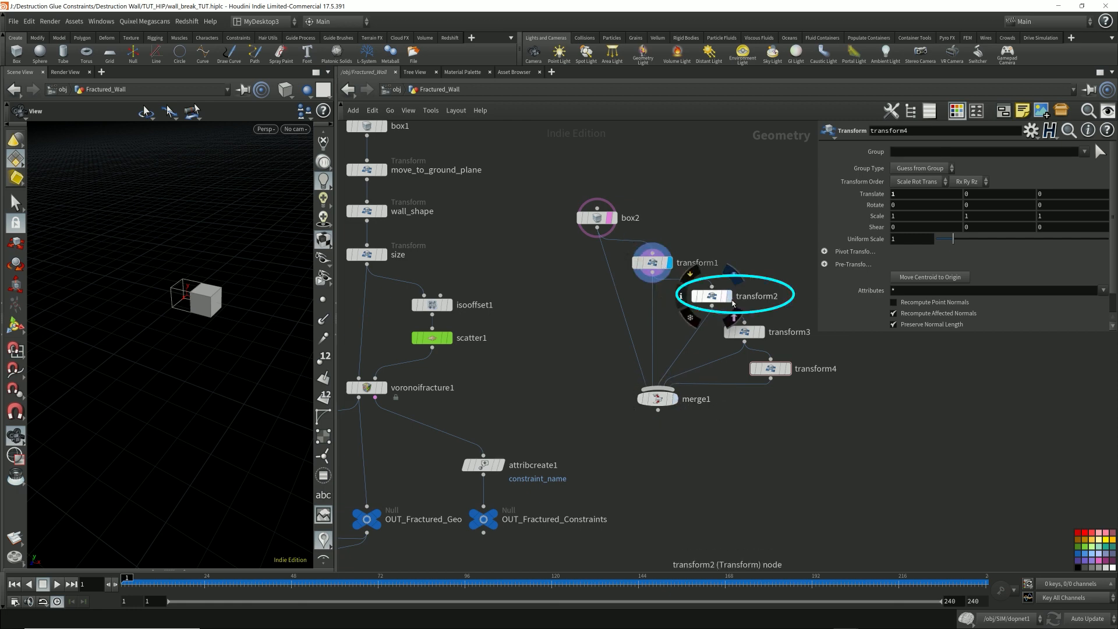
pyautogui.click(731, 298)
pyautogui.click(672, 402)
pyautogui.moveTo(731, 300)
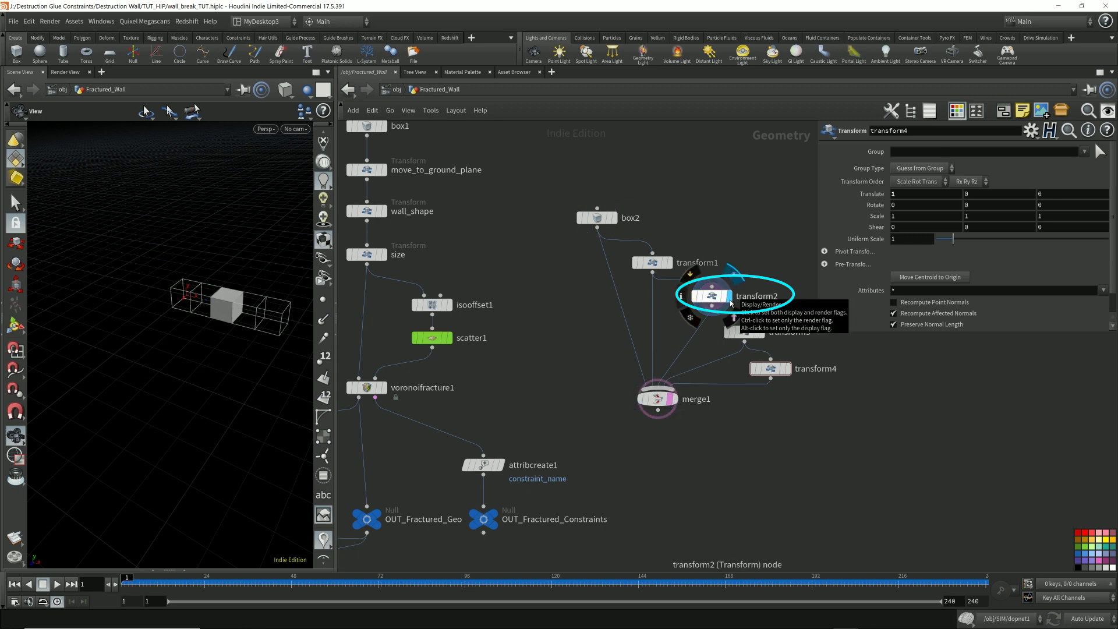
pyautogui.click(761, 332)
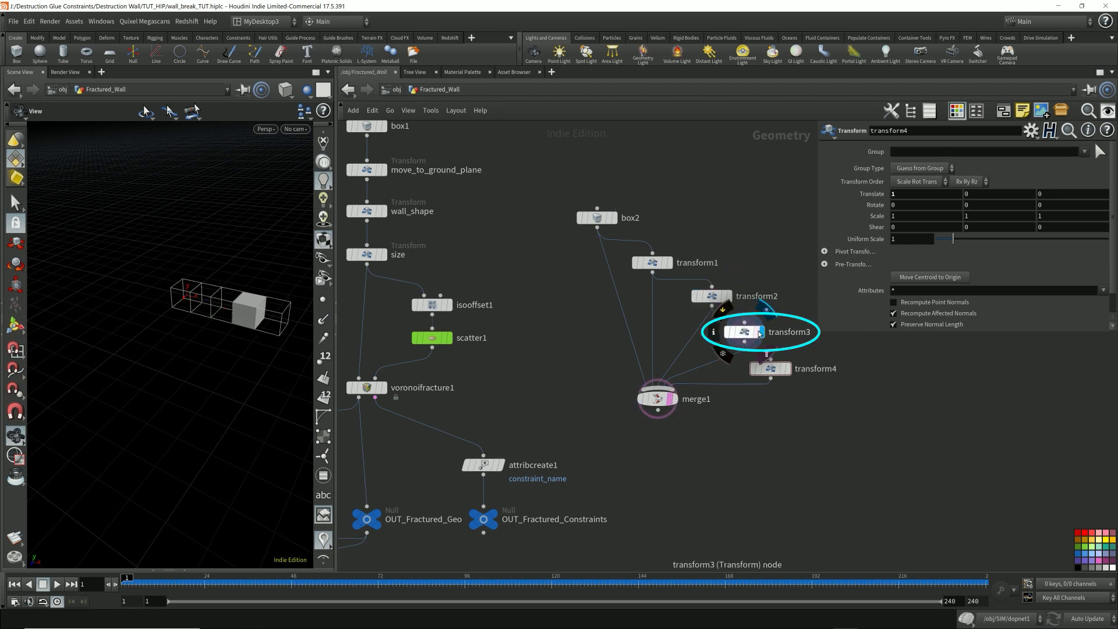
pyautogui.click(790, 371)
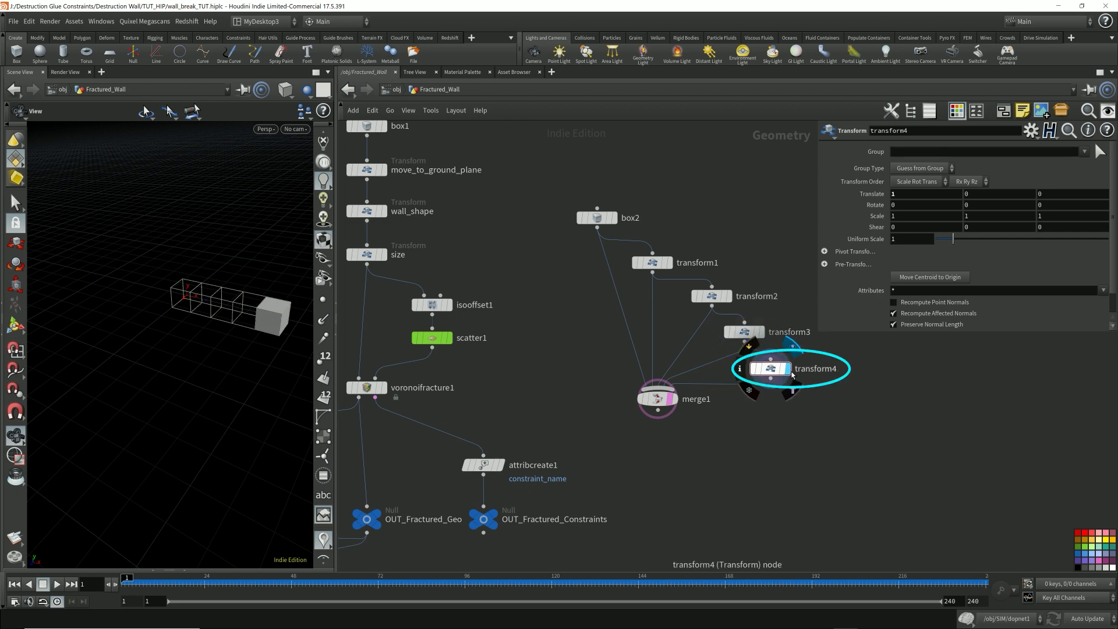
pyautogui.click(677, 401)
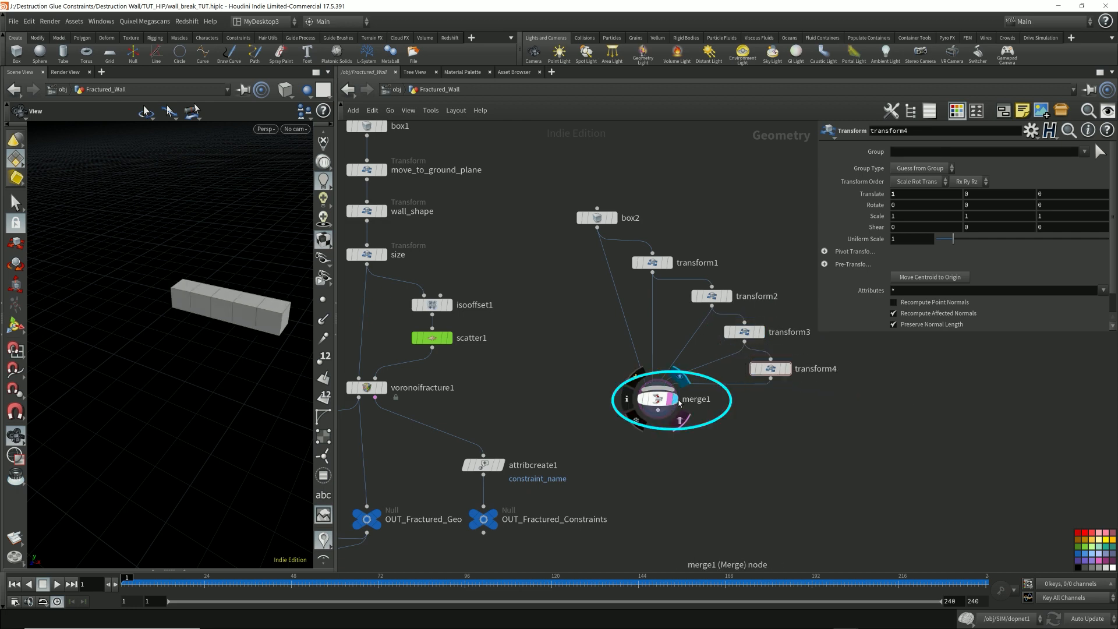
pyautogui.moveTo(244, 322)
pyautogui.mouseDown()
pyautogui.moveTo(234, 320)
pyautogui.moveTo(260, 317)
pyautogui.moveTo(241, 319)
pyautogui.mouseUp()
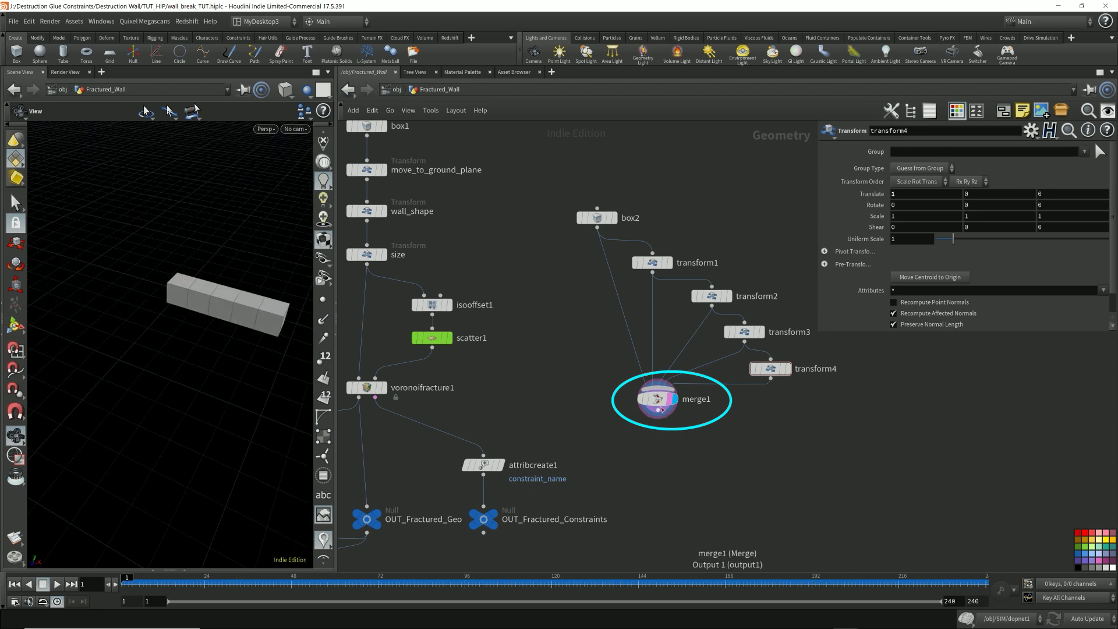
# Step: Add a Transform node, transform5, after merge1
pyautogui.moveTo(656, 417)
pyautogui.moveTo(655, 414); pyautogui.dragTo(660, 434)
pyautogui.write('tra')
pyautogui.press('Return')
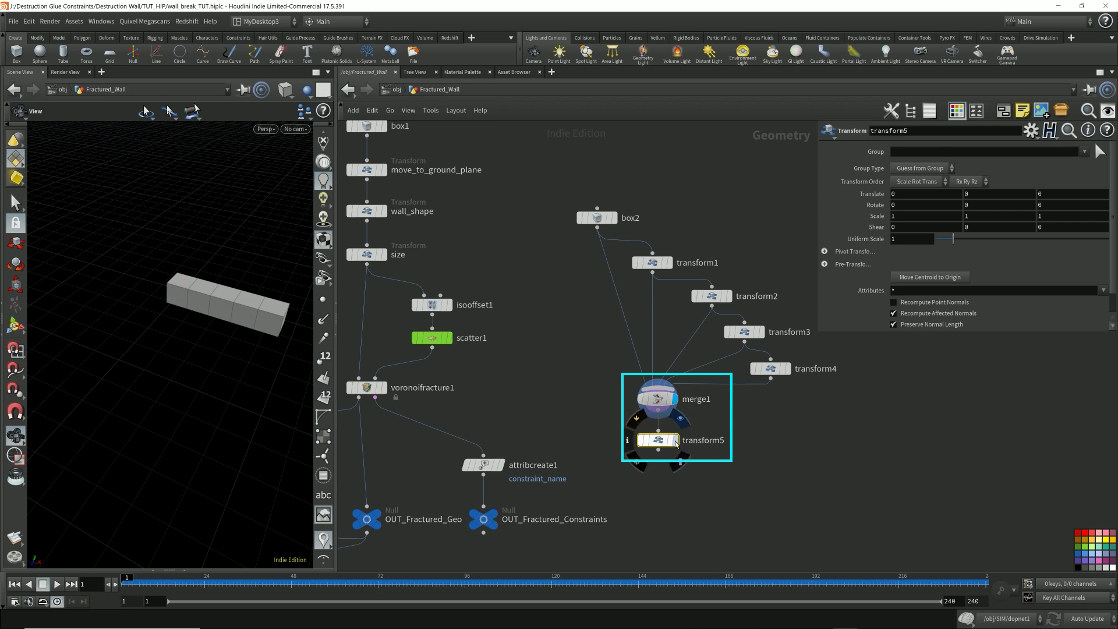
# Step: Set transform5's translation to -2.3 in X and 0.5 in Y to centre the row and raise it onto the ground
pyautogui.click(1070, 194)
pyautogui.write('-0.6')
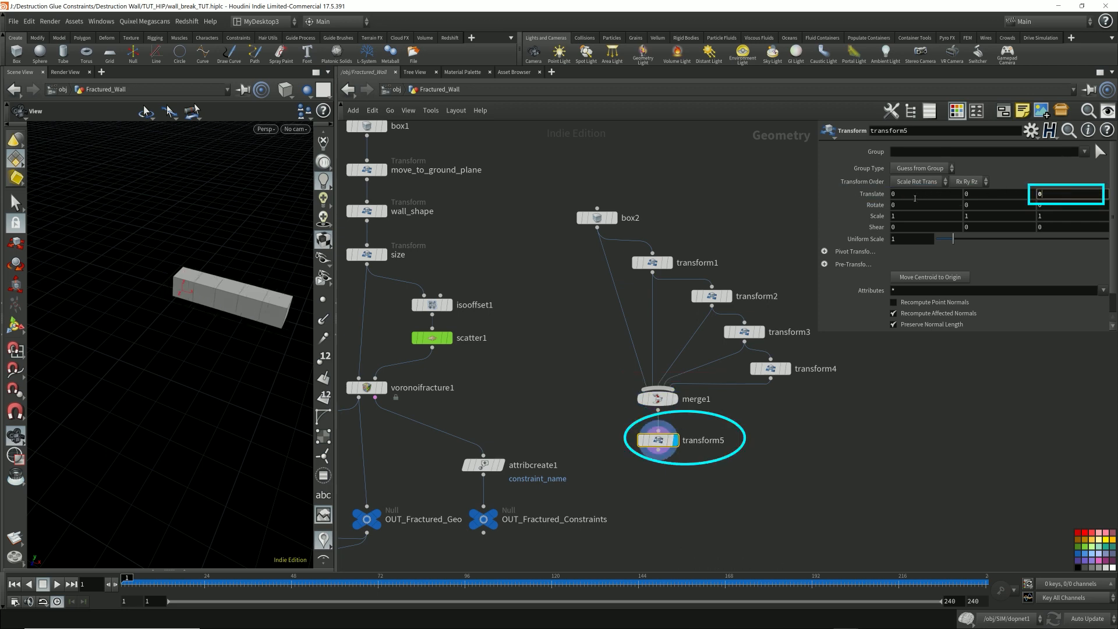
pyautogui.click(915, 194)
pyautogui.write('-0.4')
pyautogui.press('Return')
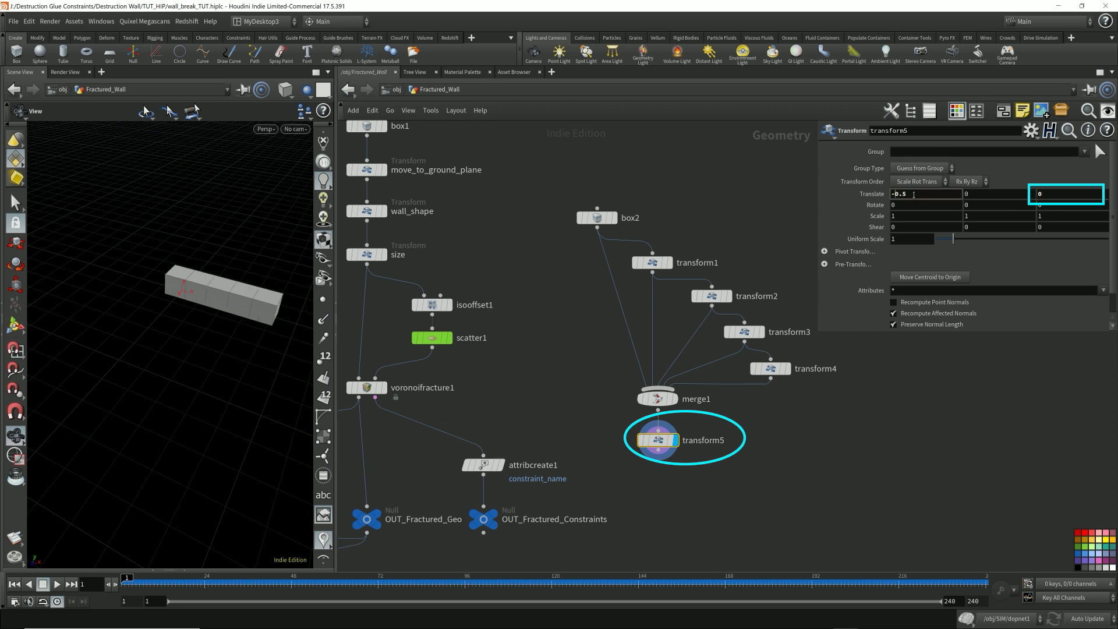
pyautogui.scroll(-19, 914, 194)
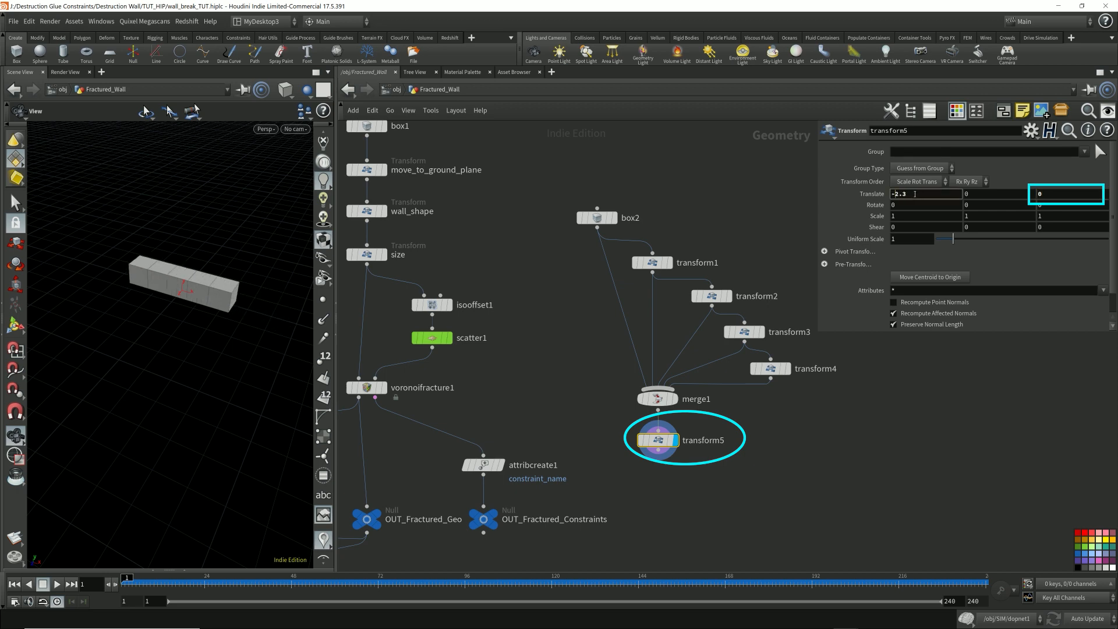
pyautogui.moveTo(182, 316); pyautogui.dragTo(209, 300)
pyautogui.moveTo(209, 300); pyautogui.dragTo(618, 288, button='middle')
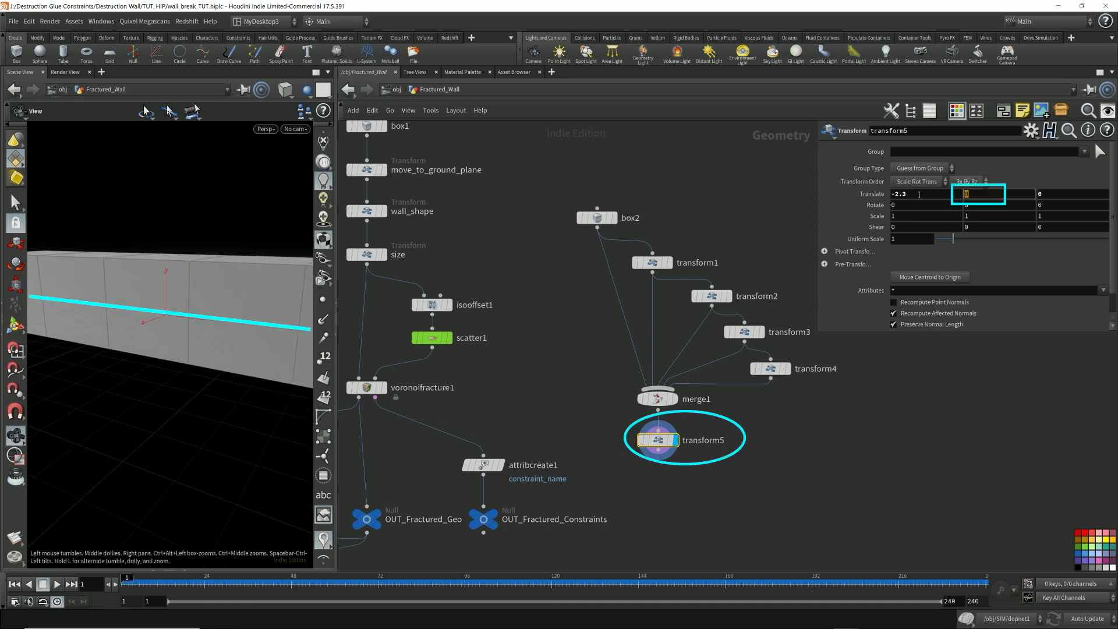
pyautogui.press('Return')
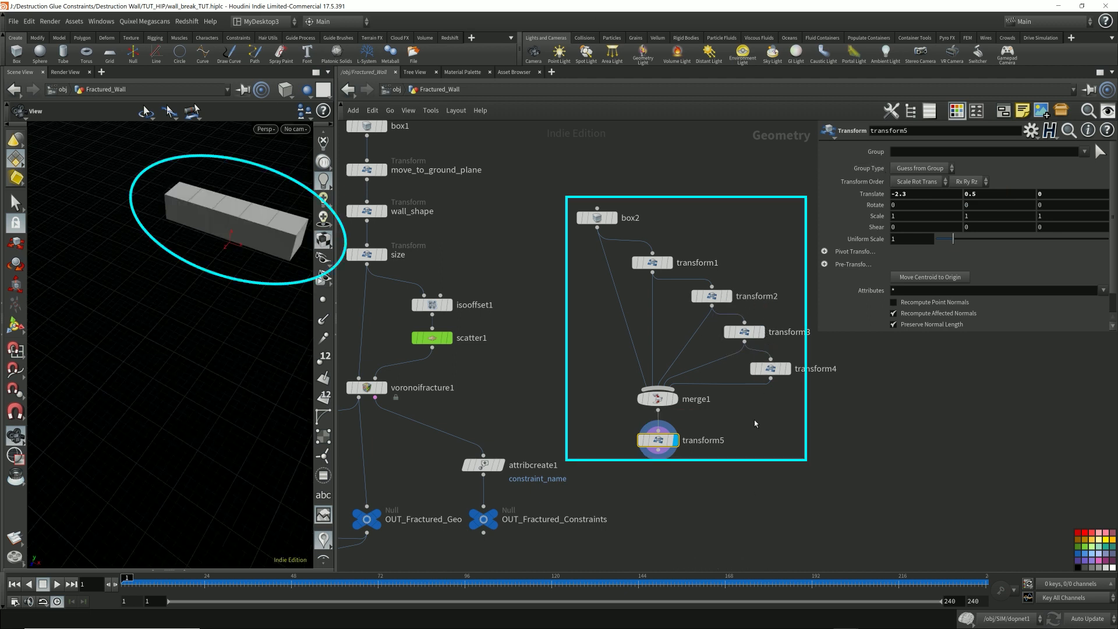
# Step: Move the whole box2-to-transform5 chain farther from the Voronoi fracture network
pyautogui.moveTo(754, 445)
pyautogui.mouseDown(button='middle')
pyautogui.moveTo(858, 425)
pyautogui.moveTo(800, 426)
pyautogui.mouseUp(button='middle')
pyautogui.scroll(-1, 800, 427)
pyautogui.moveTo(818, 449); pyautogui.dragTo(638, 210)
pyautogui.moveTo(662, 224); pyautogui.dragTo(712, 171)
pyautogui.click(932, 446)
pyautogui.scroll(-1, 941, 453)
pyautogui.moveTo(941, 453); pyautogui.dragTo(862, 477, button='middle')
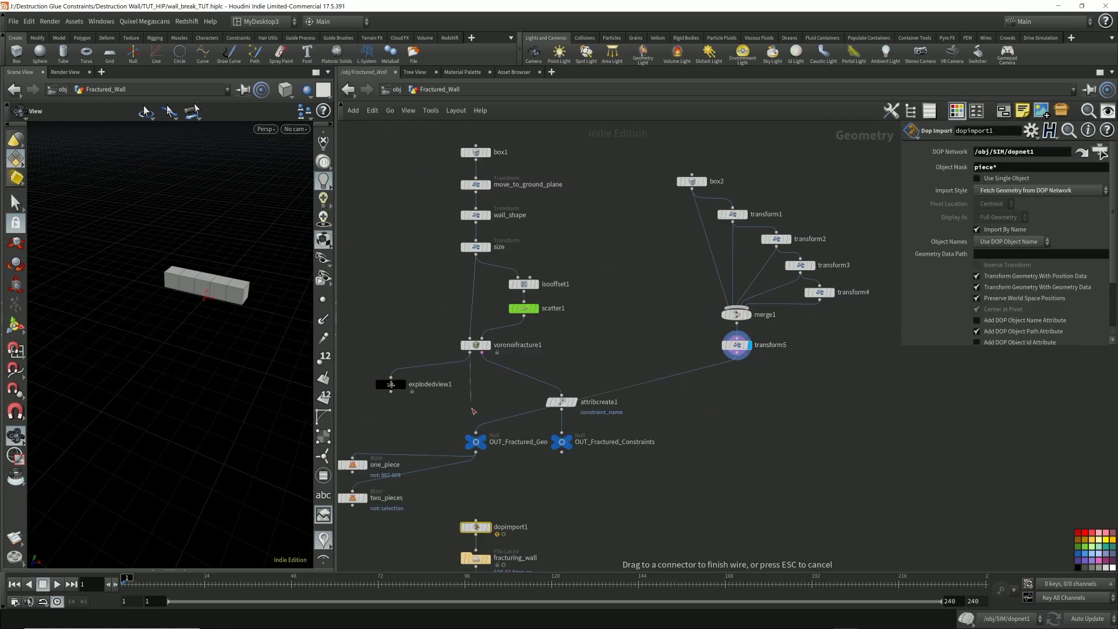
pyautogui.press('Escape')
pyautogui.moveTo(639, 398); pyautogui.dragTo(631, 441, button='middle')
pyautogui.scroll(1, 631, 433)
pyautogui.click(743, 410)
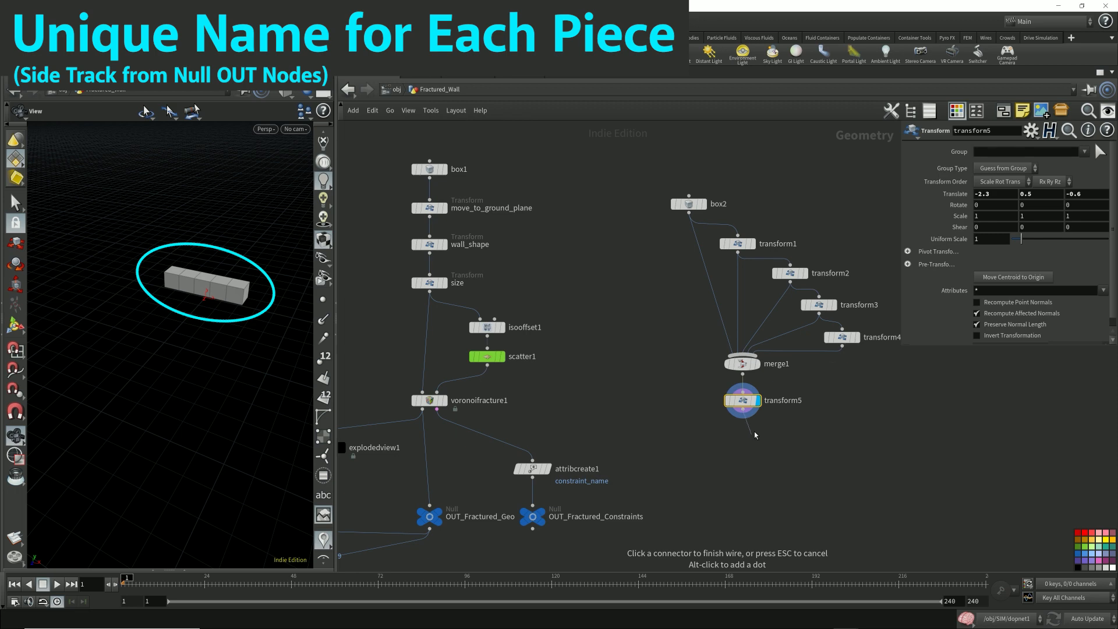
pyautogui.press('Escape')
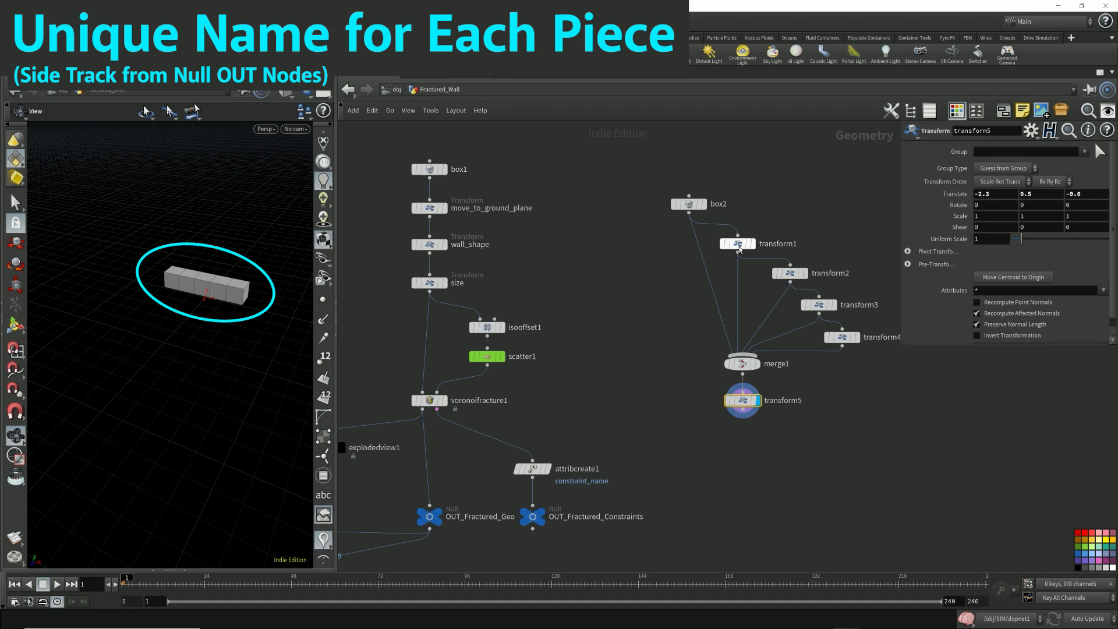
pyautogui.moveTo(740, 248)
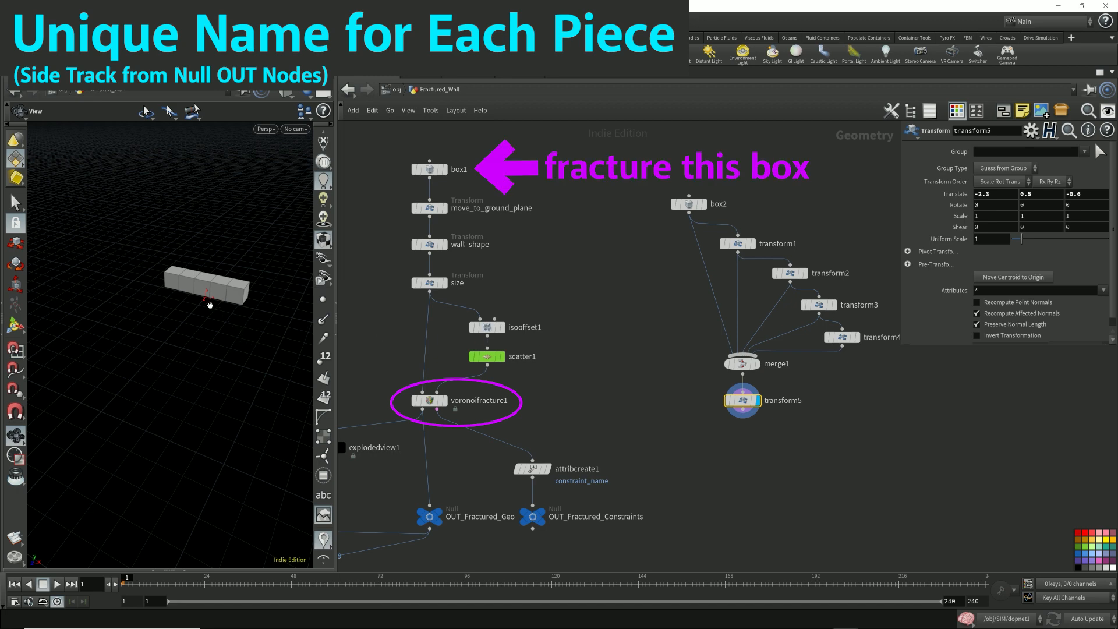
pyautogui.moveTo(207, 305)
pyautogui.mouseDown()
pyautogui.moveTo(216, 285)
pyautogui.moveTo(209, 302)
pyautogui.mouseUp()
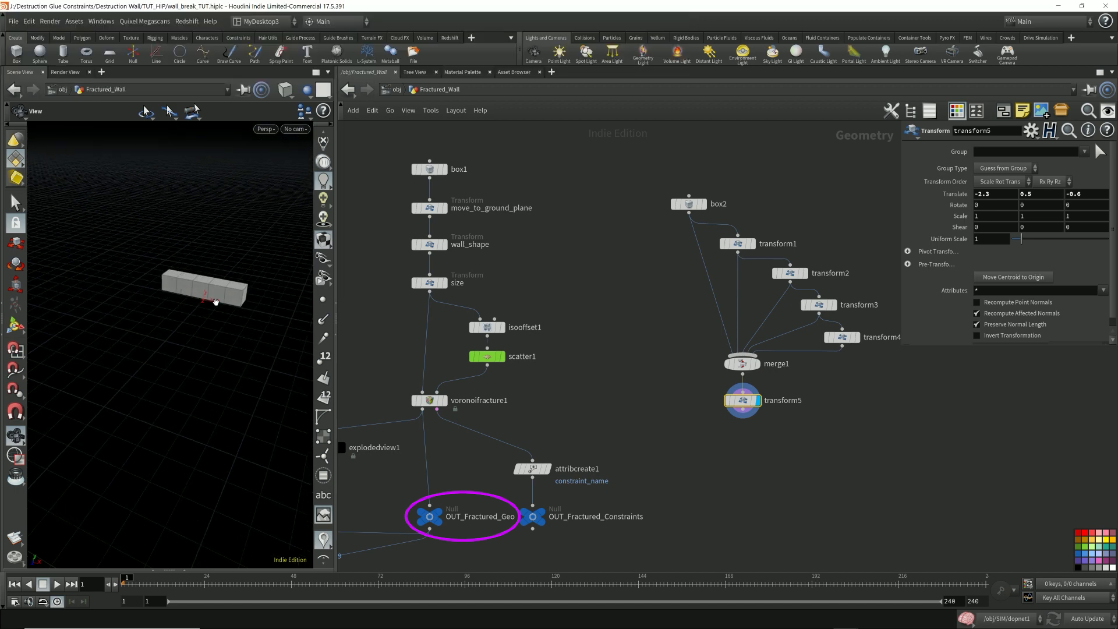
# Step: Append an Assemble node to the output of transform5
pyautogui.click(742, 414)
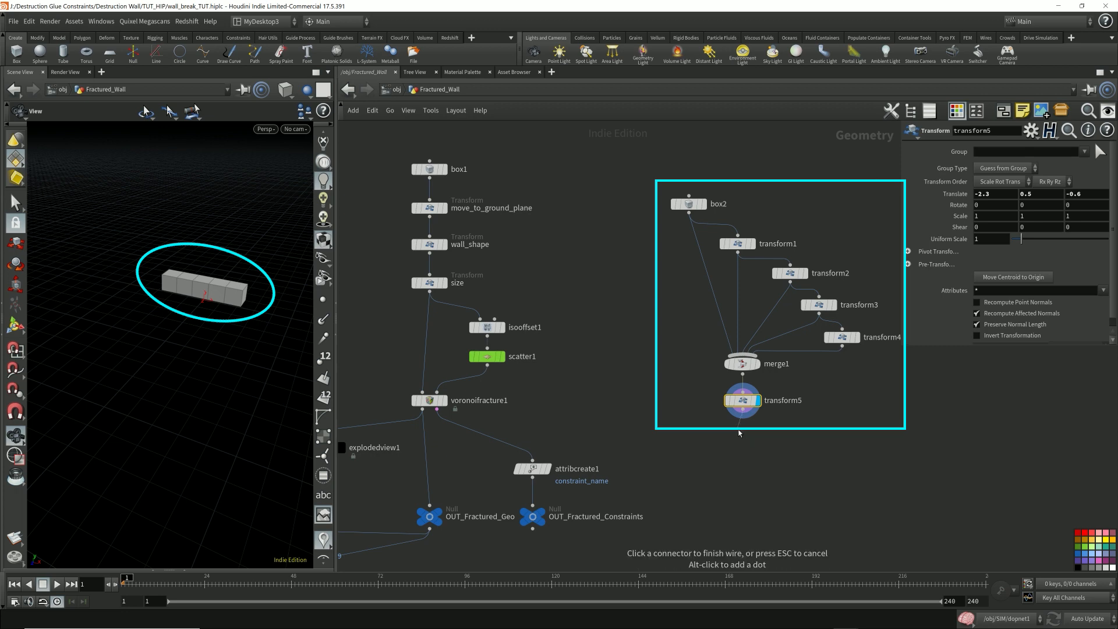
pyautogui.press('Tab')
pyautogui.write('ass')
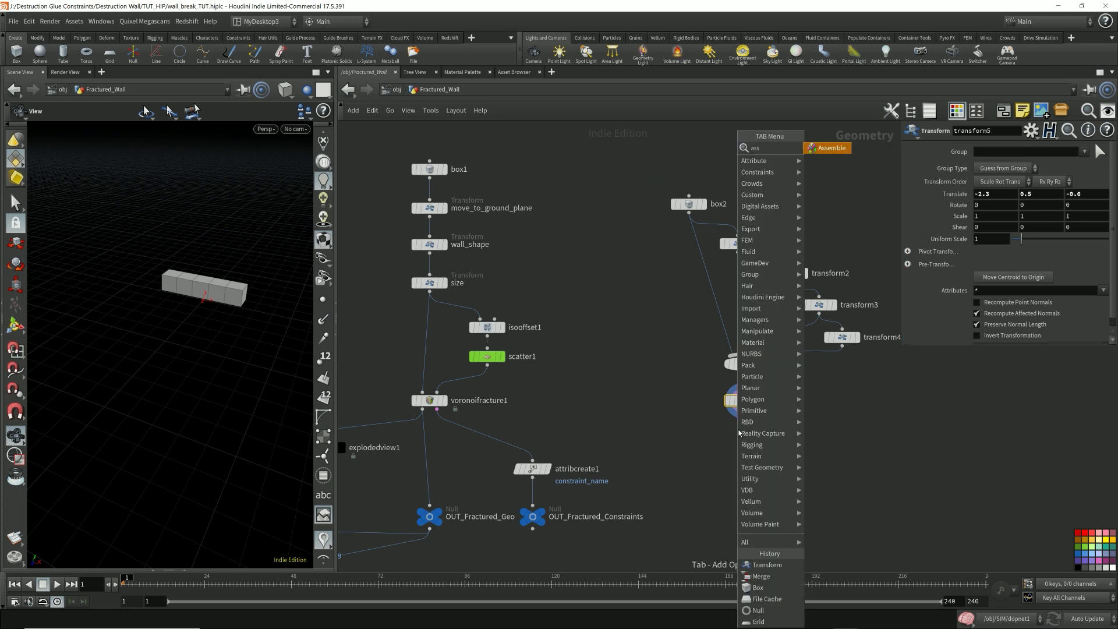
pyautogui.press('Return')
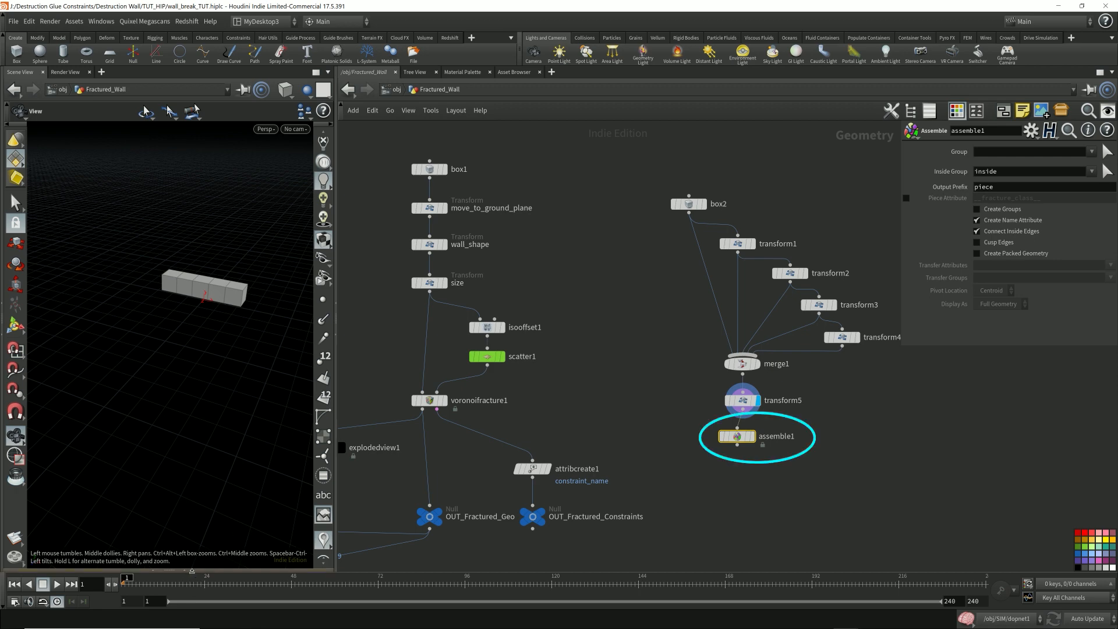
# Step: Open up the geometry spreadsheet, display assemble1 and list its primitive attributes to examine the name given to each box
pyautogui.click(191, 571)
pyautogui.moveTo(736, 436); pyautogui.dragTo(740, 436)
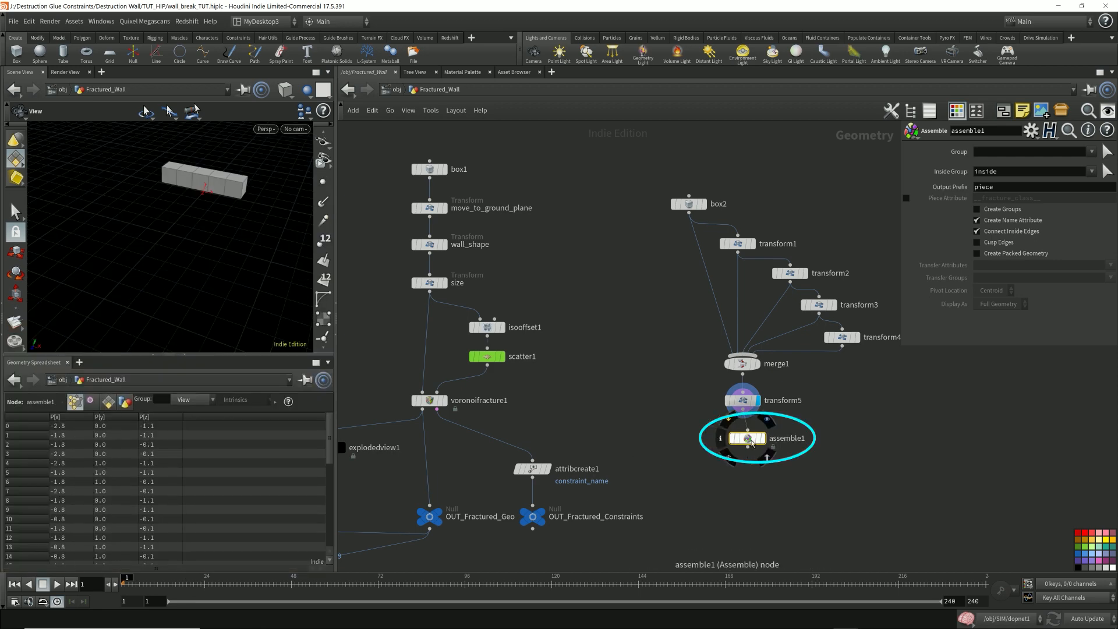
pyautogui.moveTo(760, 442)
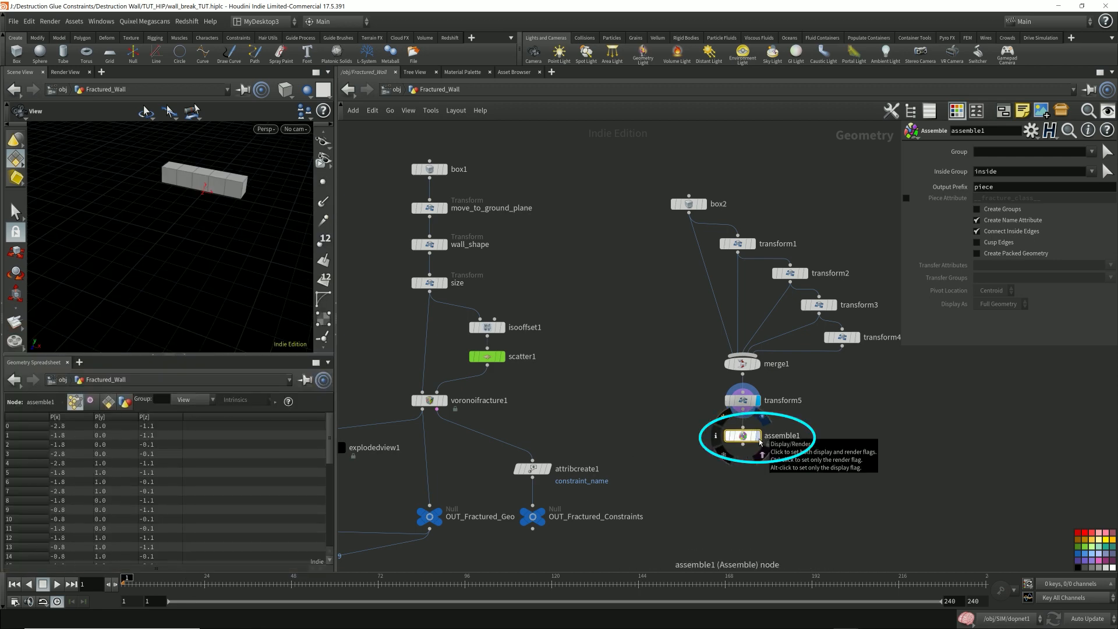
pyautogui.click(760, 441)
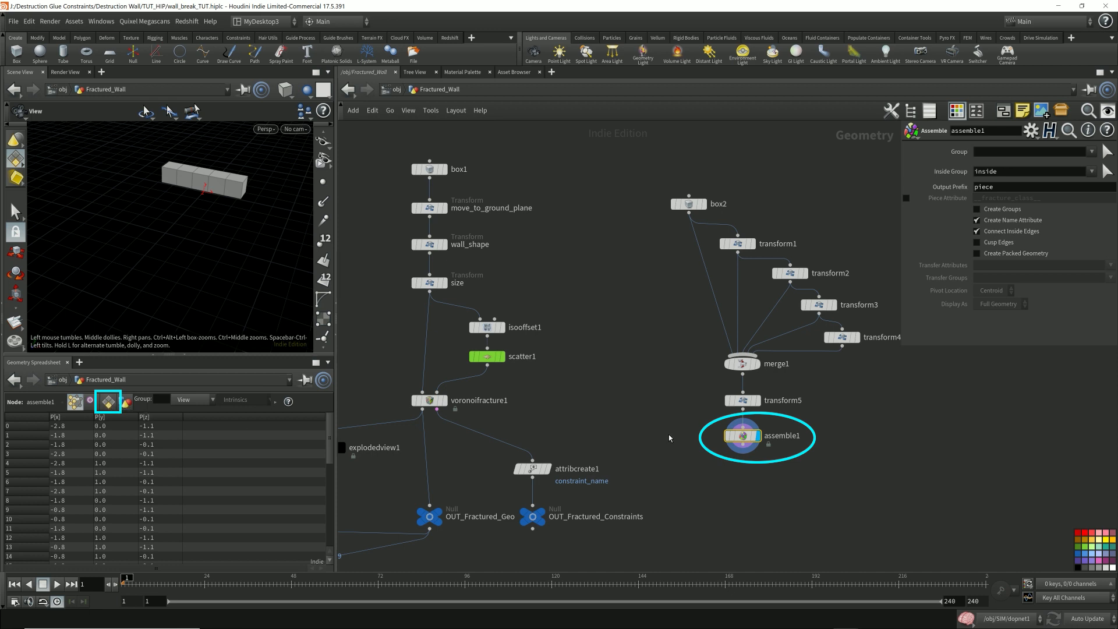
pyautogui.click(108, 401)
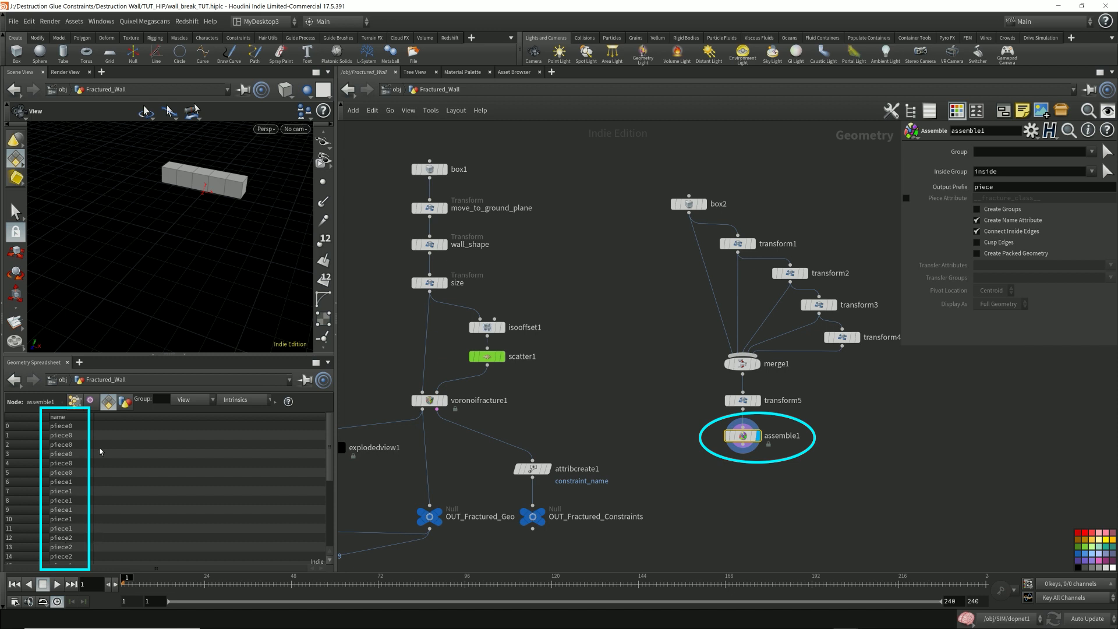
pyautogui.keyDown('alt'); pyautogui.moveTo(237, 194); pyautogui.dragTo(236, 252, button='right'); pyautogui.keyUp('alt')
pyautogui.keyDown('alt'); pyautogui.moveTo(220, 250); pyautogui.dragTo(328, 241, button='middle'); pyautogui.keyUp('alt')
pyautogui.keyDown('alt'); pyautogui.moveTo(231, 247); pyautogui.dragTo(231, 238); pyautogui.keyUp('alt')
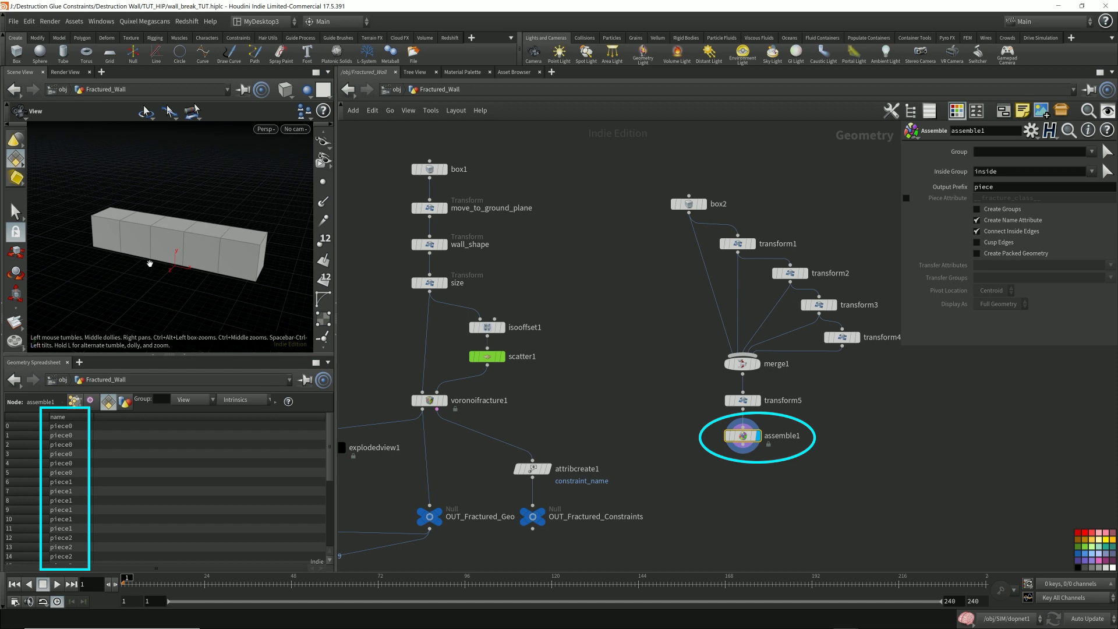
# Step: Branch a Blast node off assemble1 and display it
pyautogui.click(743, 452)
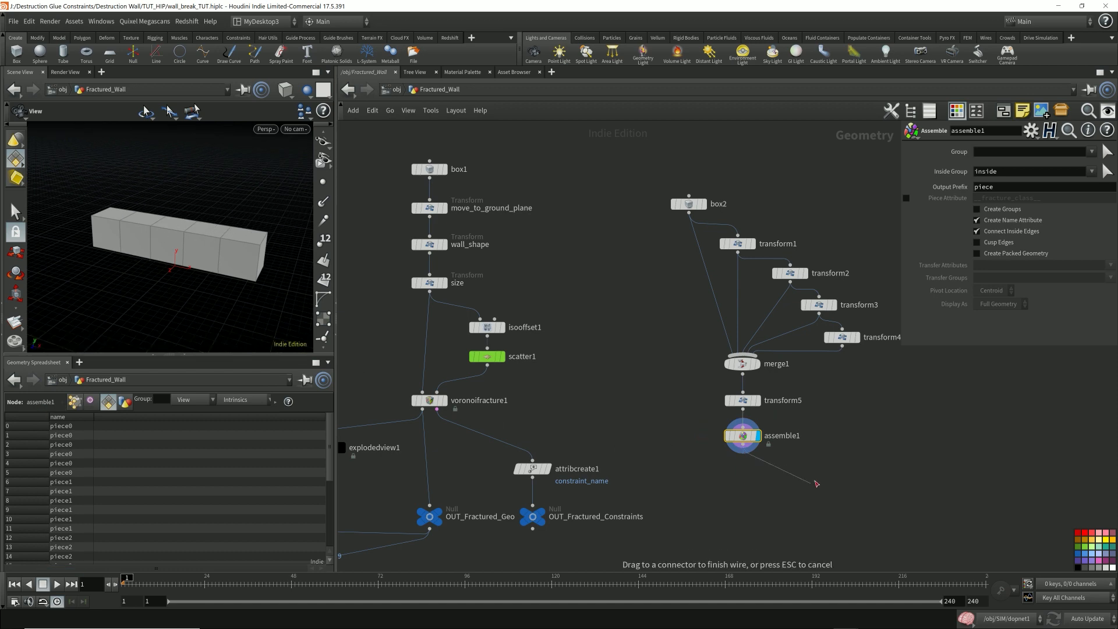
pyautogui.click(794, 461)
pyautogui.write('blast')
pyautogui.press('Return')
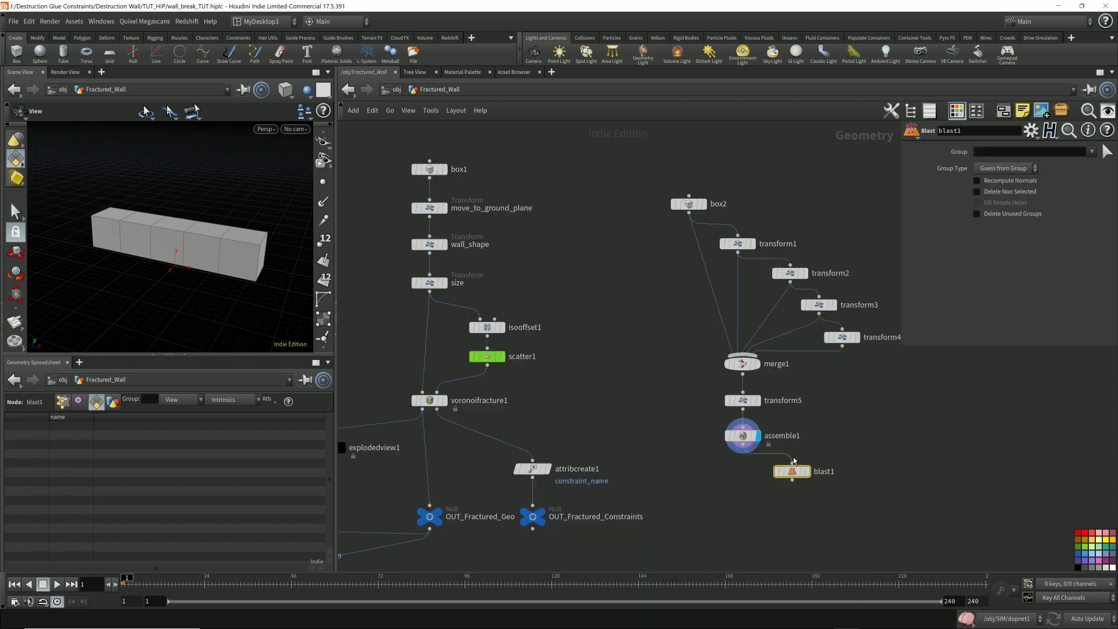
pyautogui.moveTo(794, 471); pyautogui.dragTo(810, 478)
pyautogui.click(823, 480)
pyautogui.click(744, 436)
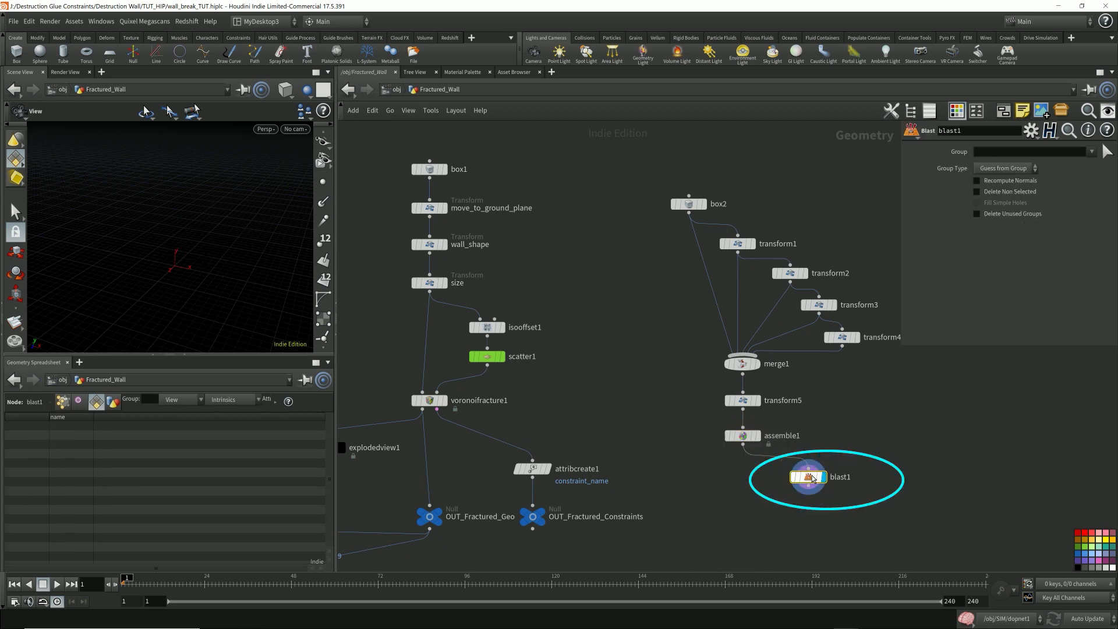
pyautogui.click(810, 478)
pyautogui.write('@name=')
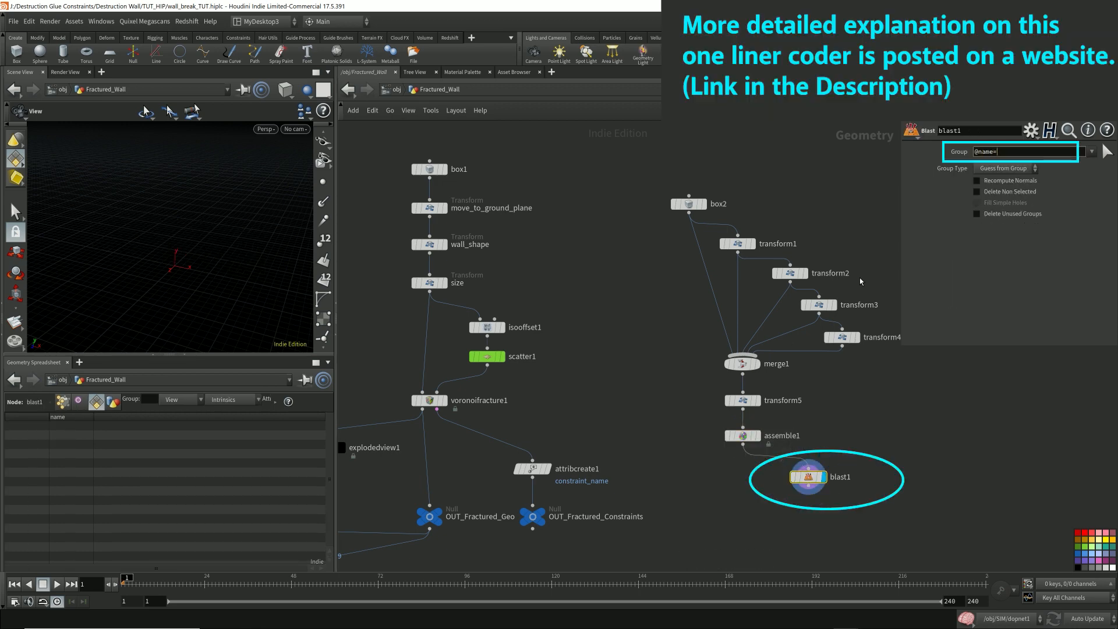
pyautogui.write('piece0')
pyautogui.press('Return')
# Step: Show assemble1 as a template to compare the isolated box with the whole row, and turn the template off
pyautogui.click(762, 452)
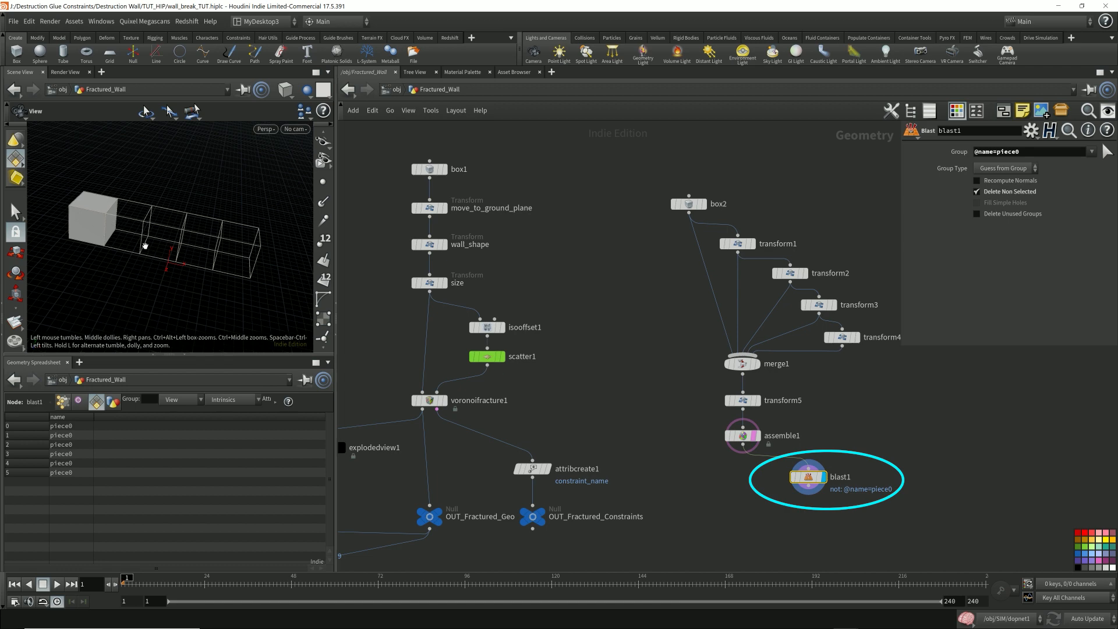
pyautogui.moveTo(755, 439)
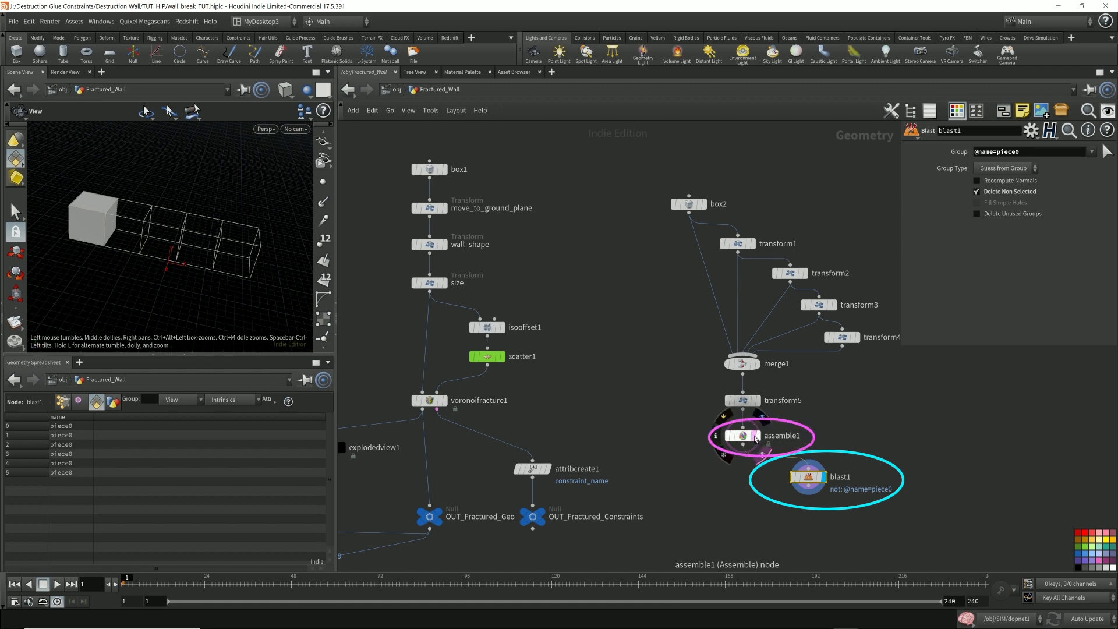
pyautogui.click(761, 452)
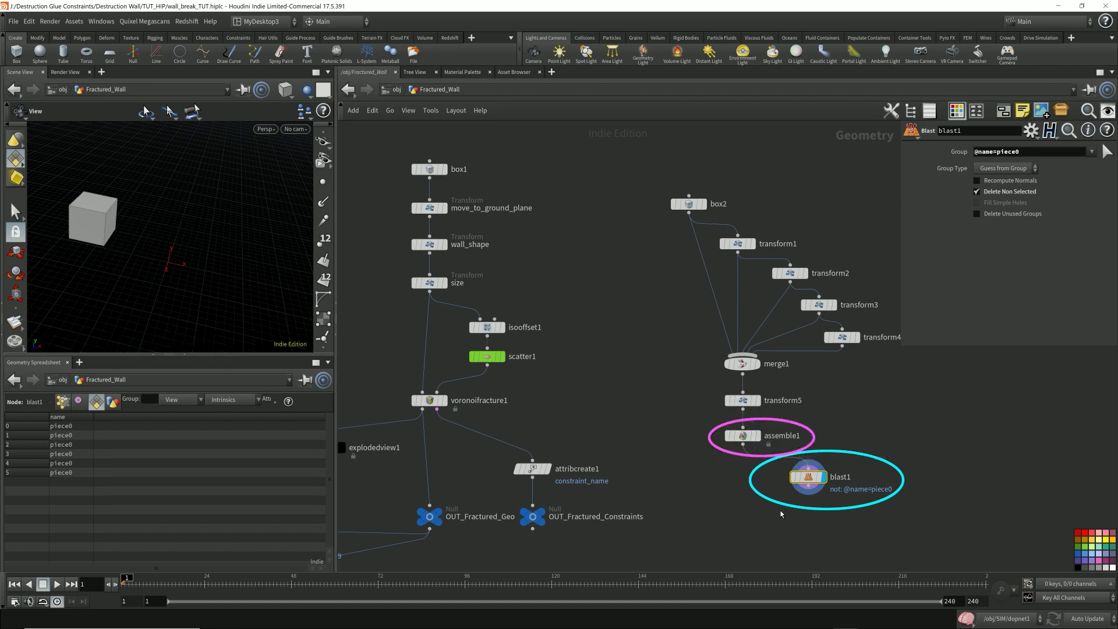
# Step: Display assemble1 and blast1 in turn to compare the full row of boxes with the isolated piece
pyautogui.moveTo(795, 503); pyautogui.dragTo(855, 460)
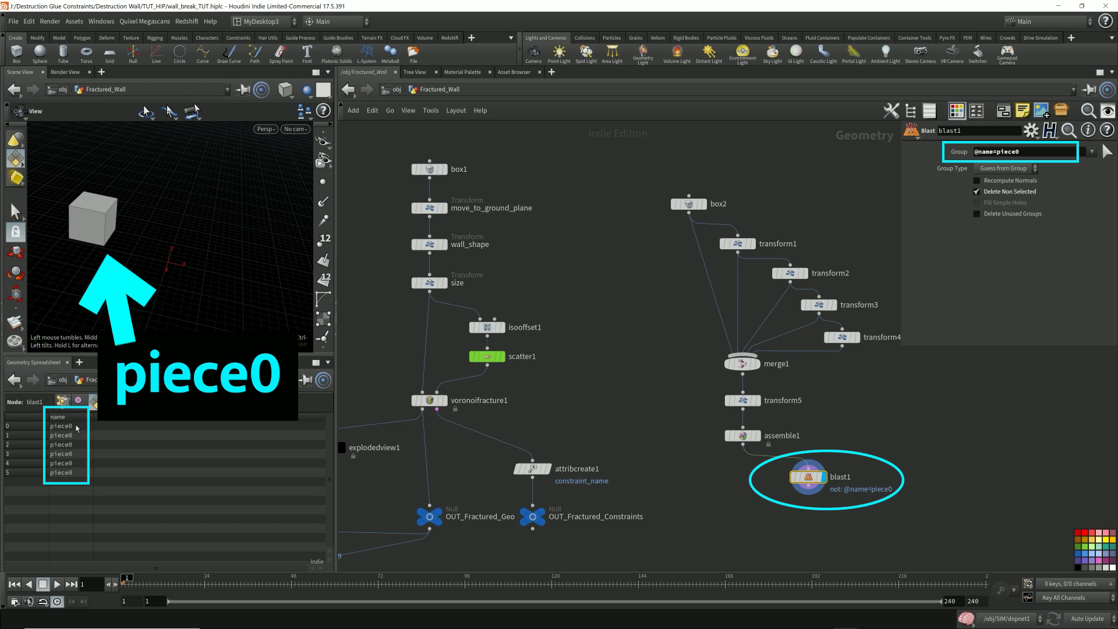
pyautogui.click(759, 437)
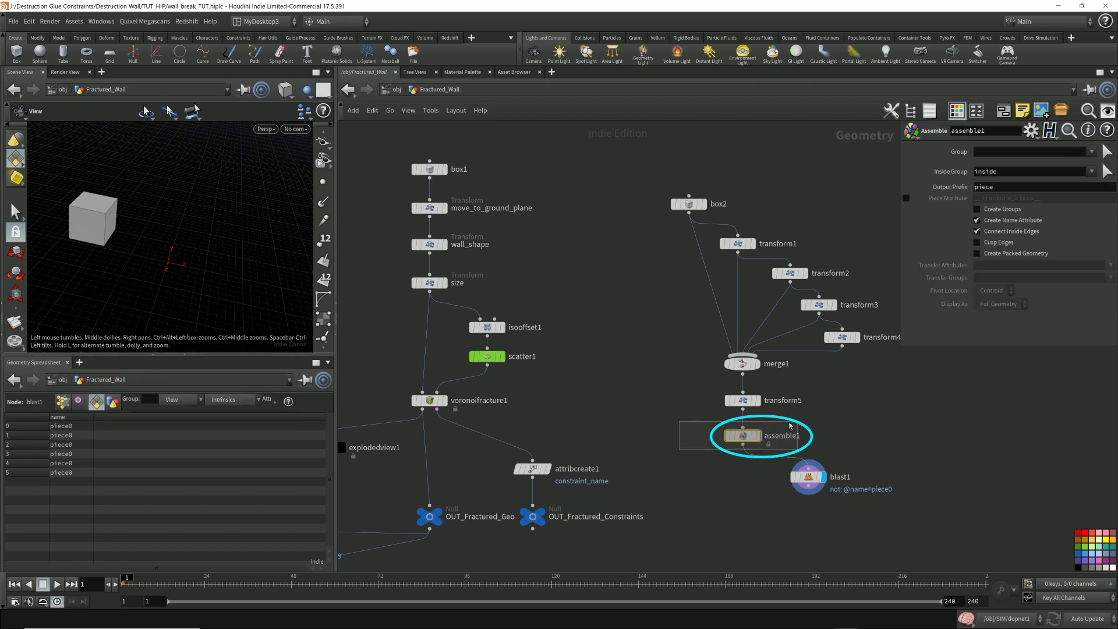
pyautogui.click(759, 437)
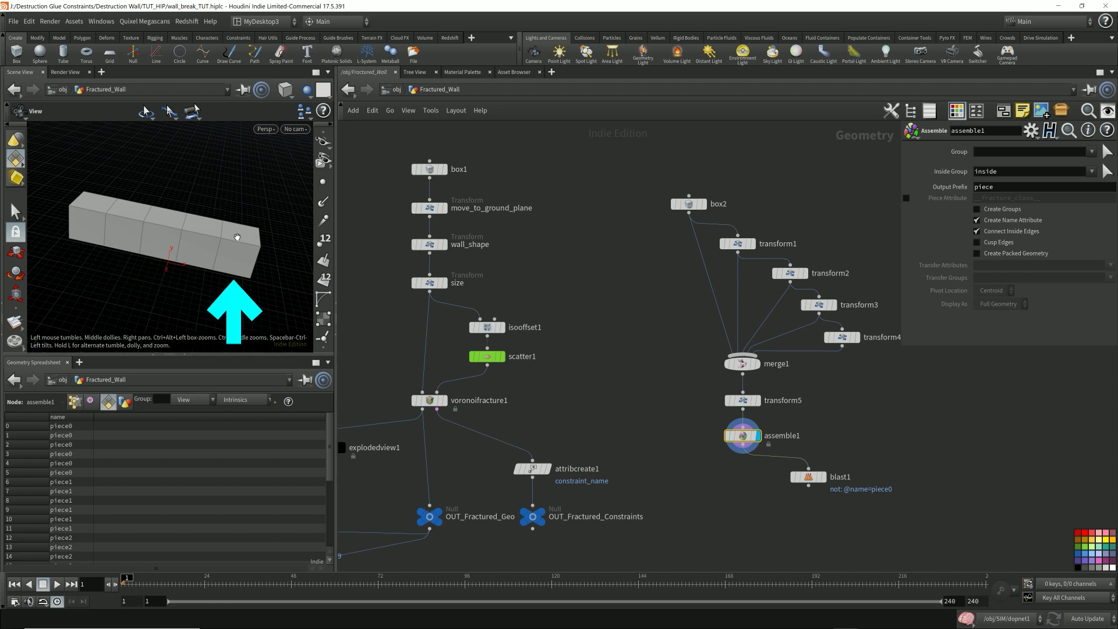
pyautogui.click(826, 479)
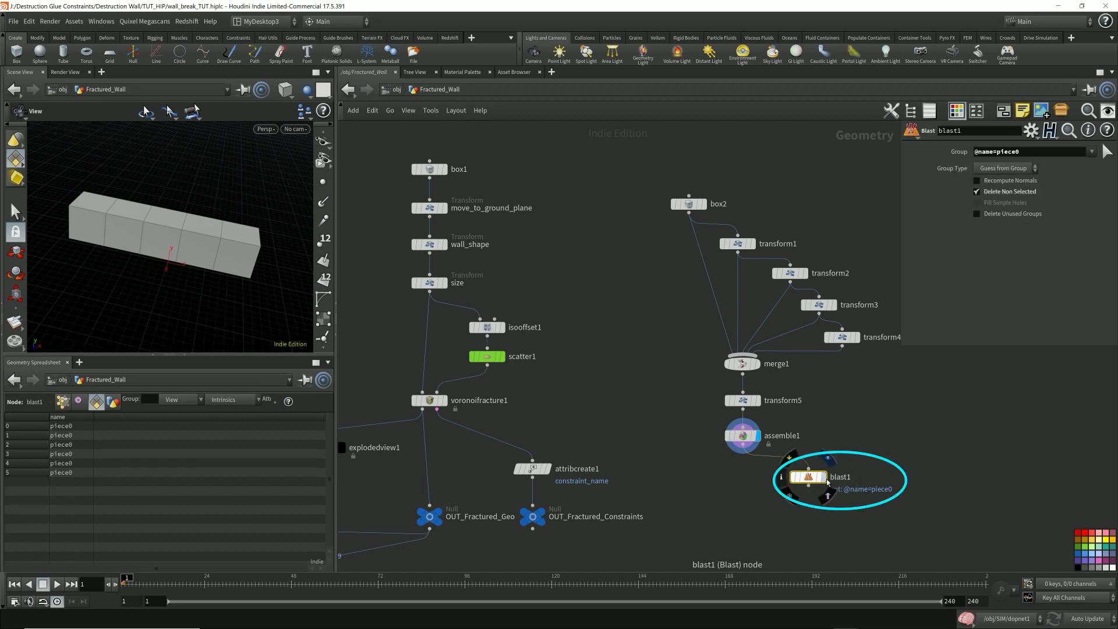
pyautogui.click(746, 437)
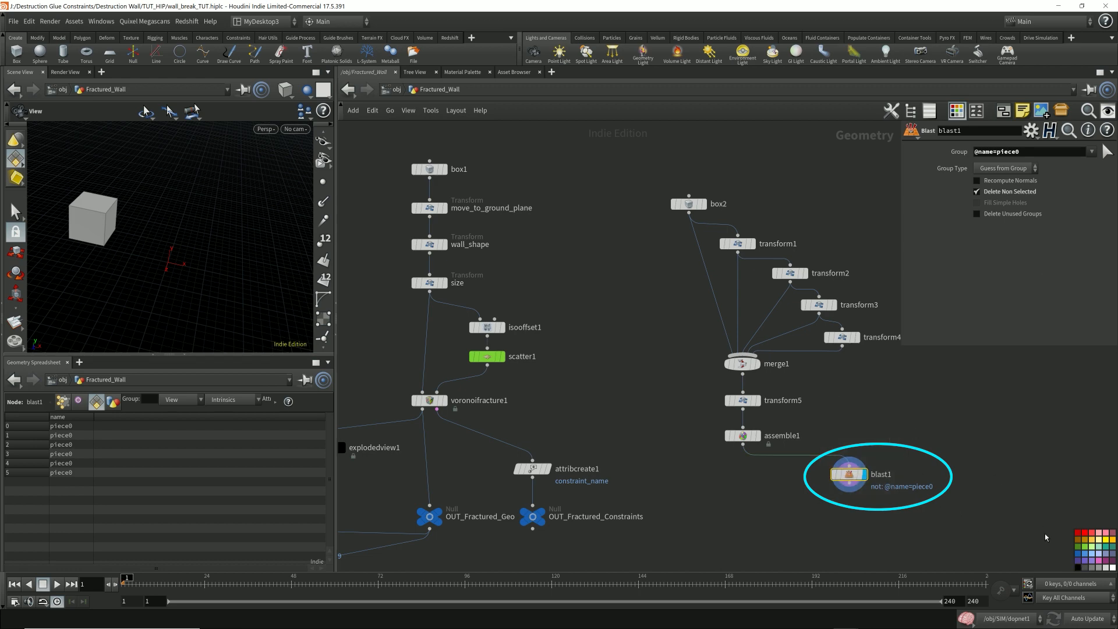
# Step: Colour the blast1, one_piece and two_pieces Blast nodes black
pyautogui.scroll(-2, 722, 460)
pyautogui.scroll(-1, 722, 460)
pyautogui.moveTo(613, 448); pyautogui.dragTo(661, 334, button='middle')
pyautogui.moveTo(424, 379); pyautogui.dragTo(503, 469)
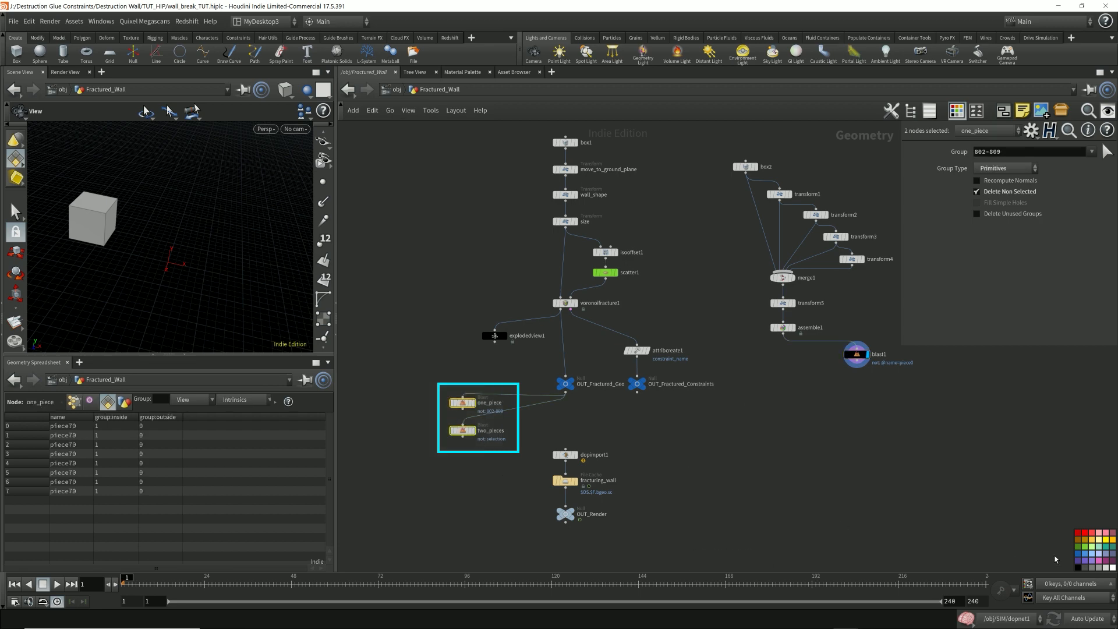
pyautogui.moveTo(762, 427); pyautogui.dragTo(689, 476, button='middle')
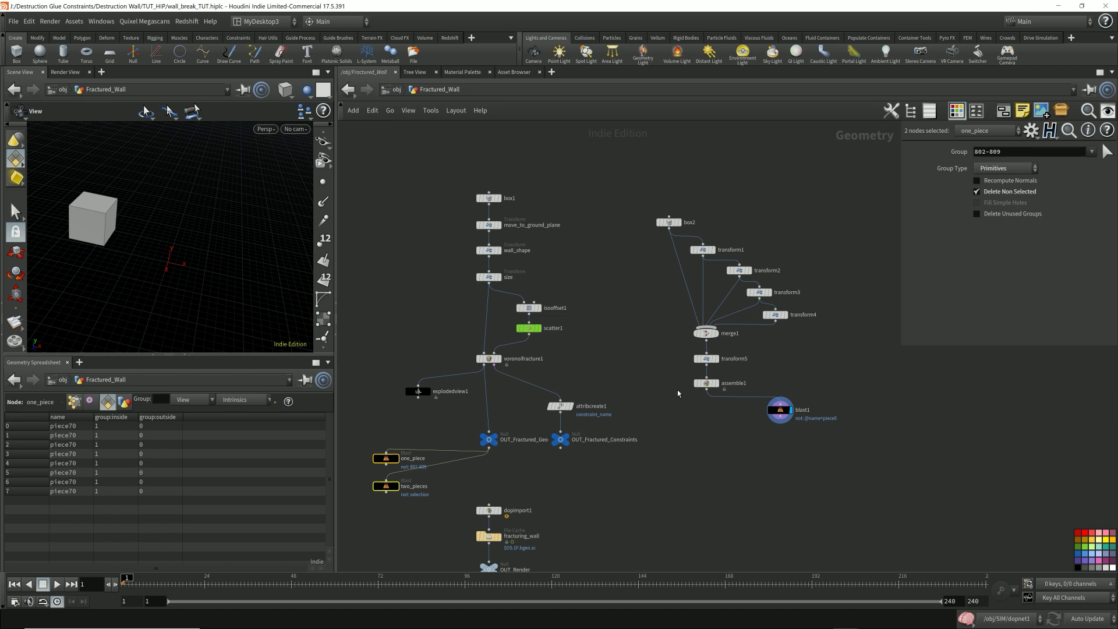
# Step: Rename assemble1 as names_the_pieces, display it and select it to show its attributes
pyautogui.scroll(3, 745, 428)
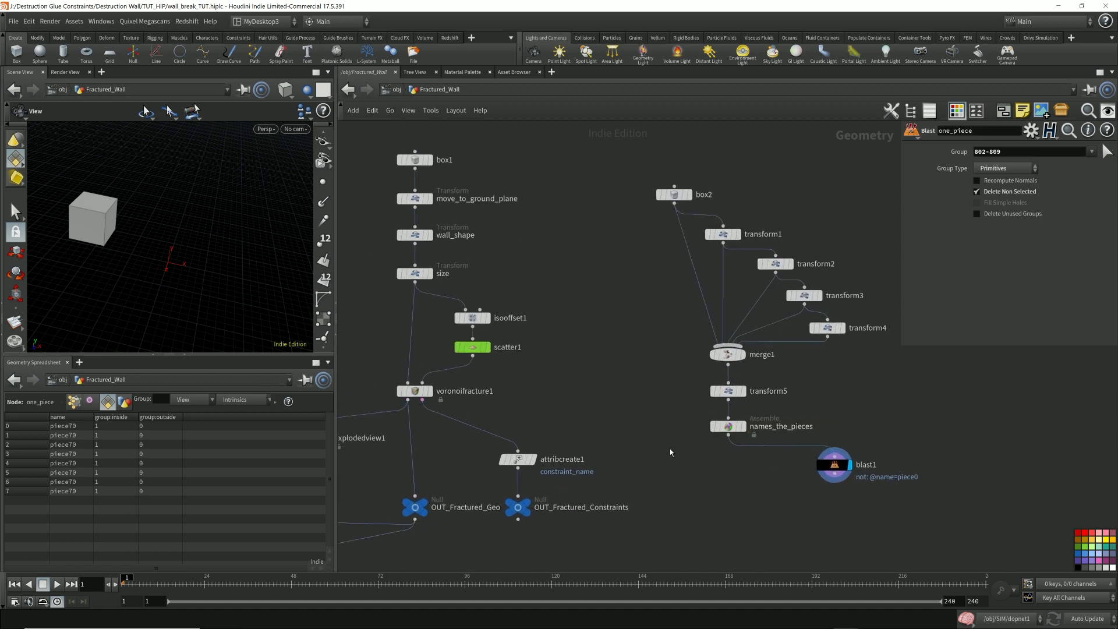
pyautogui.click(744, 427)
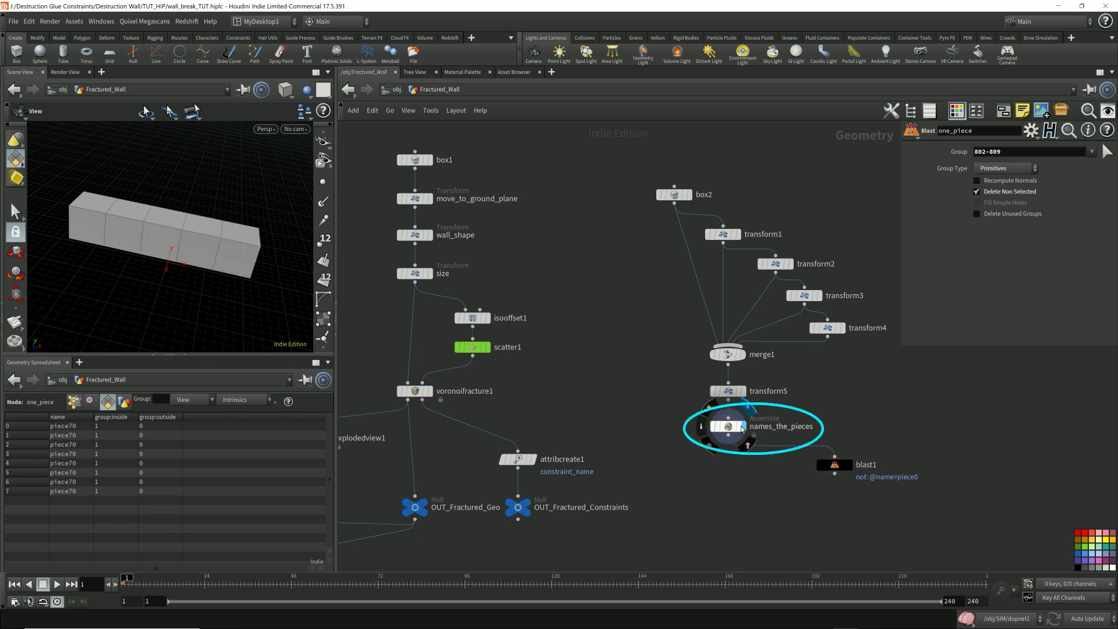
pyautogui.click(732, 429)
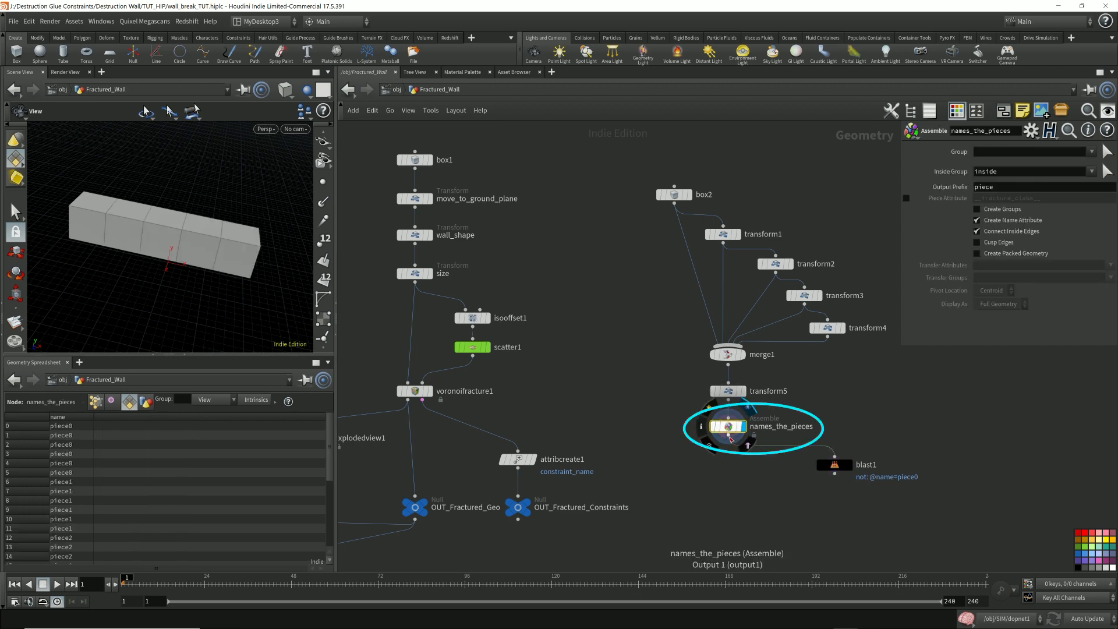
pyautogui.click(729, 436)
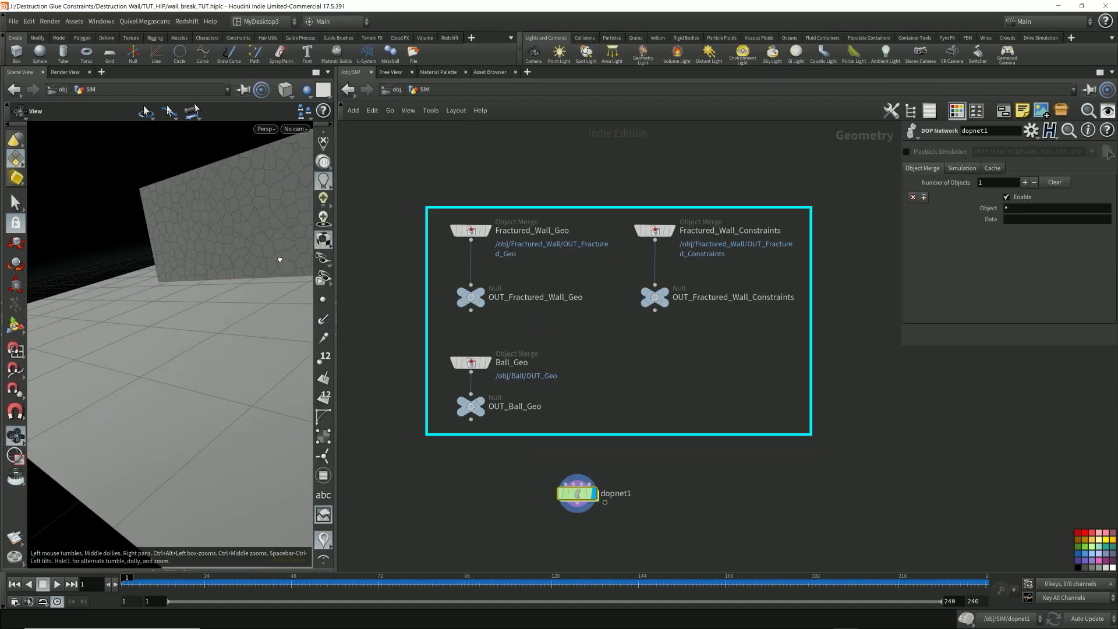
# Step: Examine the Object Merge and null nodes in the SIM network that bring in the fractured wall's geometry and constraints
pyautogui.moveTo(277, 255); pyautogui.dragTo(216, 279)
pyautogui.moveTo(503, 231); pyautogui.dragTo(725, 263)
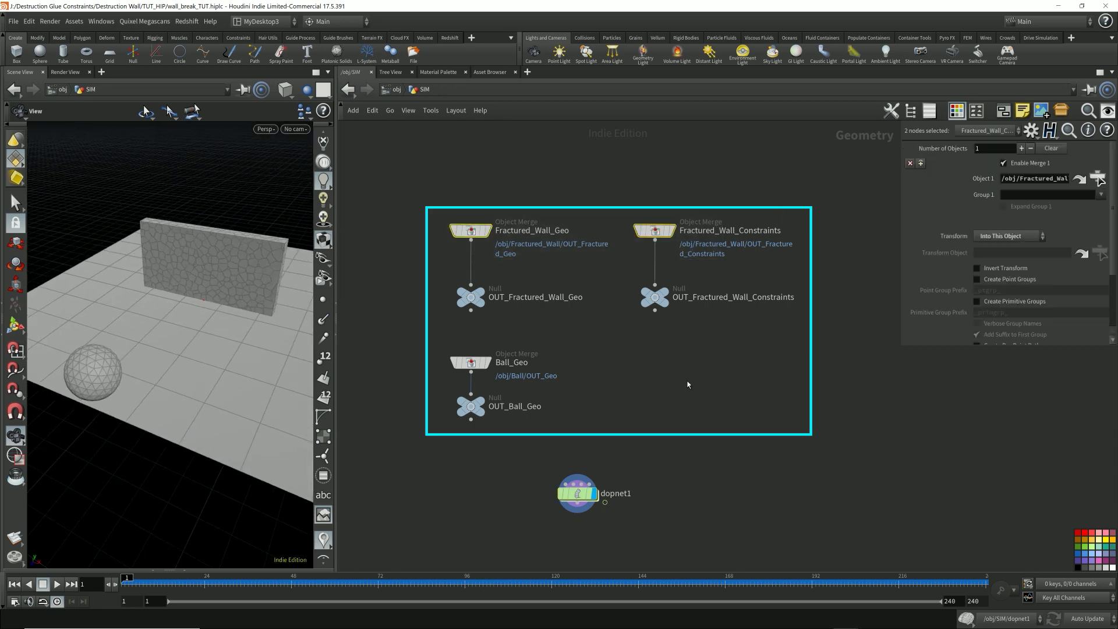
pyautogui.moveTo(405, 319); pyautogui.dragTo(792, 278)
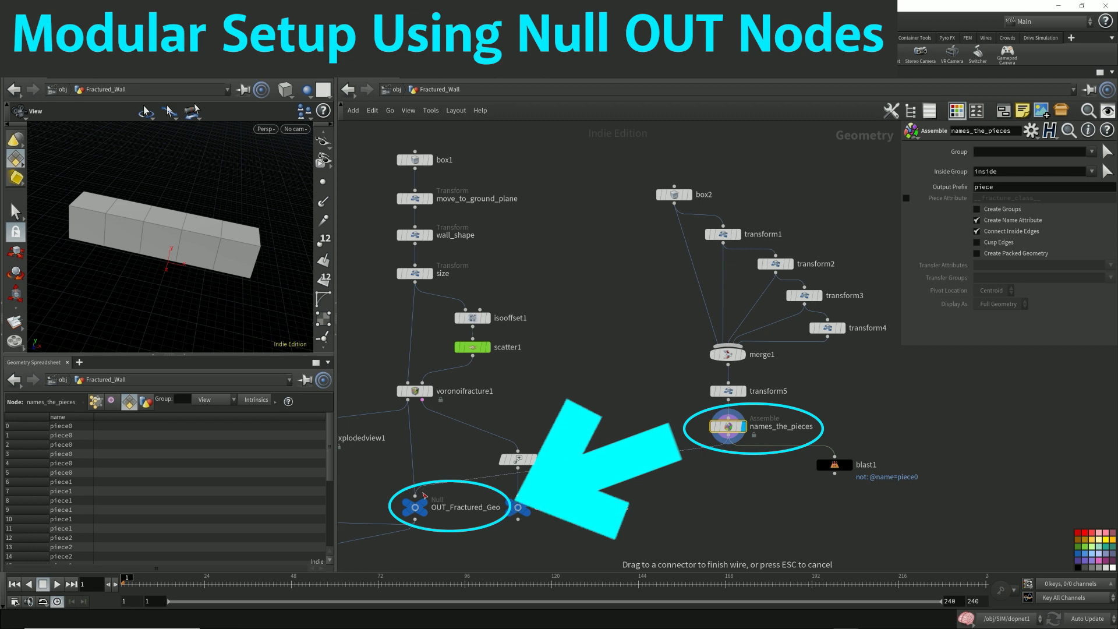
# Step: Connect names_the_pieces to the OUT_Fractured_Geo null in place of the Voronoi fracture output, and display dopimport1
pyautogui.moveTo(424, 496); pyautogui.dragTo(423, 496)
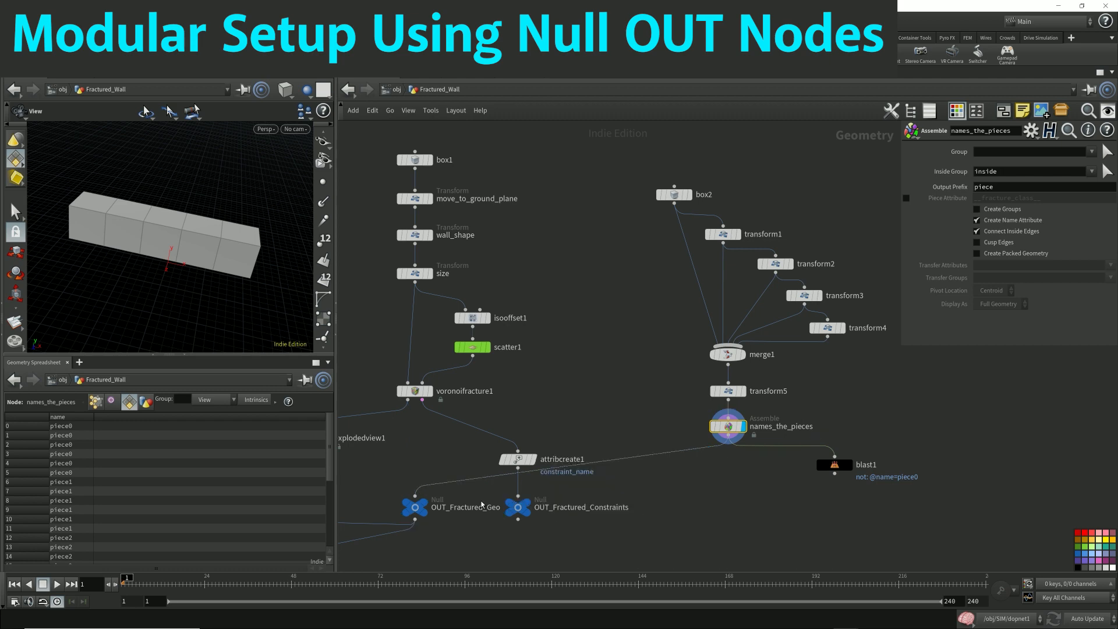
pyautogui.scroll(-1, 532, 542)
pyautogui.moveTo(533, 541); pyautogui.dragTo(538, 446, button='middle')
pyautogui.moveTo(450, 418)
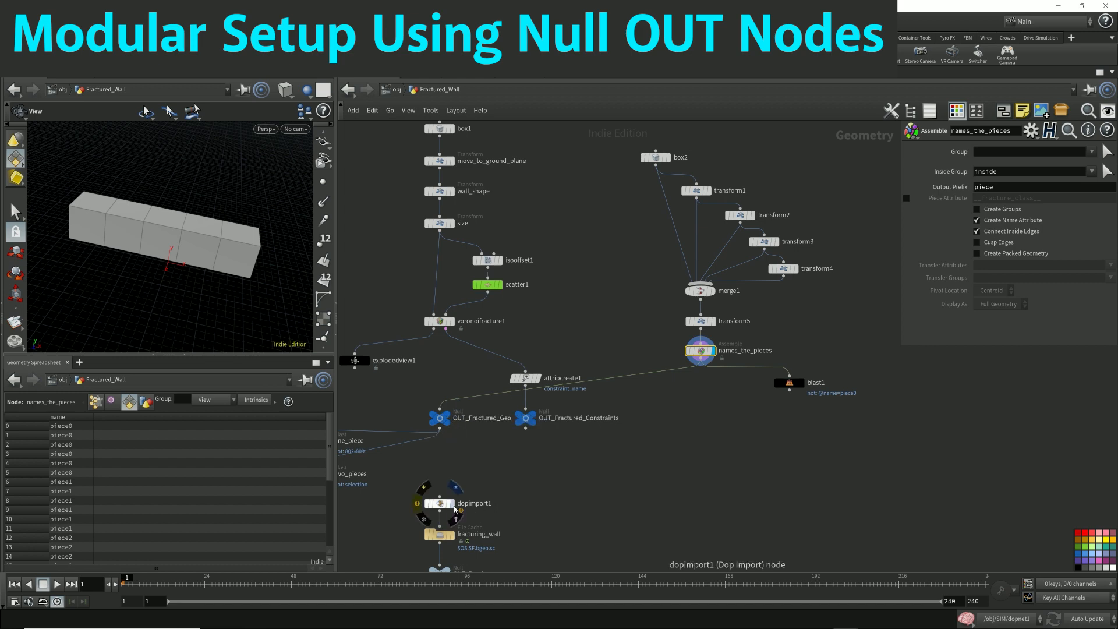
pyautogui.moveTo(455, 510)
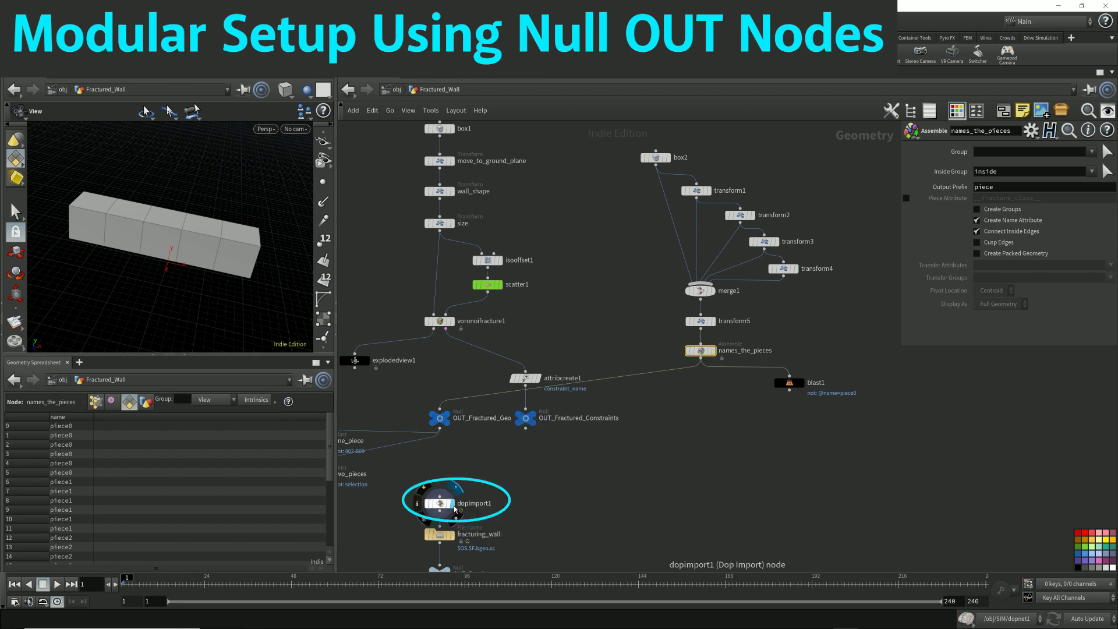
# Step: Display dopimport1 and examine the boxes imported from the simulation, then the OUT_BOXES_Geo null's output
pyautogui.click(455, 508)
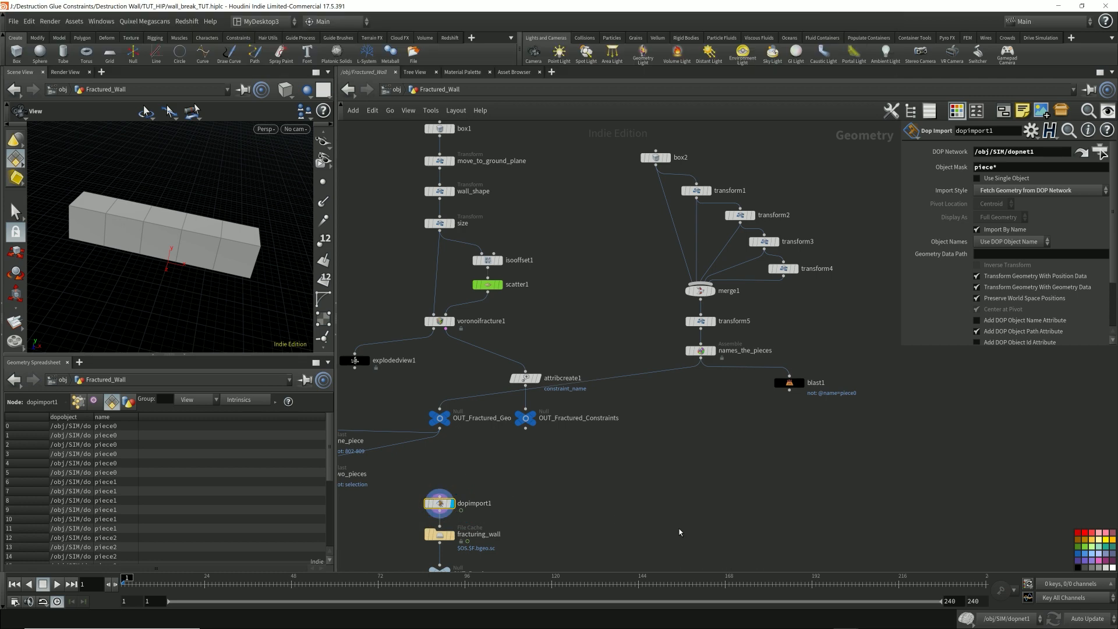
pyautogui.moveTo(200, 279); pyautogui.dragTo(186, 267)
pyautogui.moveTo(187, 267)
pyautogui.mouseDown(button='middle')
pyautogui.moveTo(11, 269)
pyautogui.moveTo(140, 260)
pyautogui.mouseUp(button='middle')
pyautogui.moveTo(140, 260); pyautogui.dragTo(109, 255, button='right')
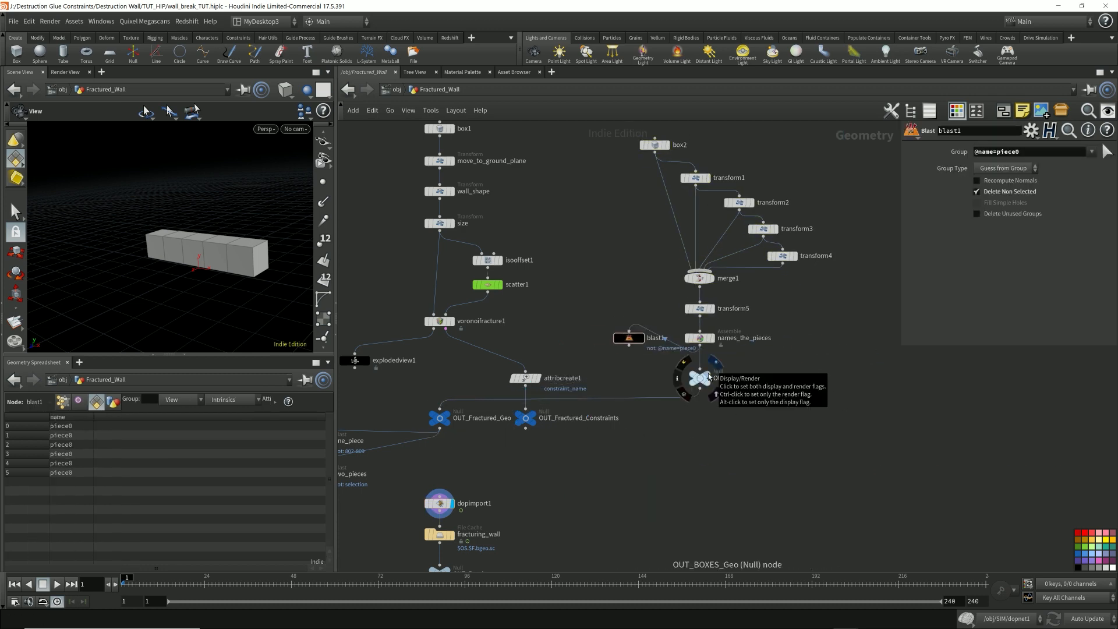
pyautogui.scroll(5, 66, 250)
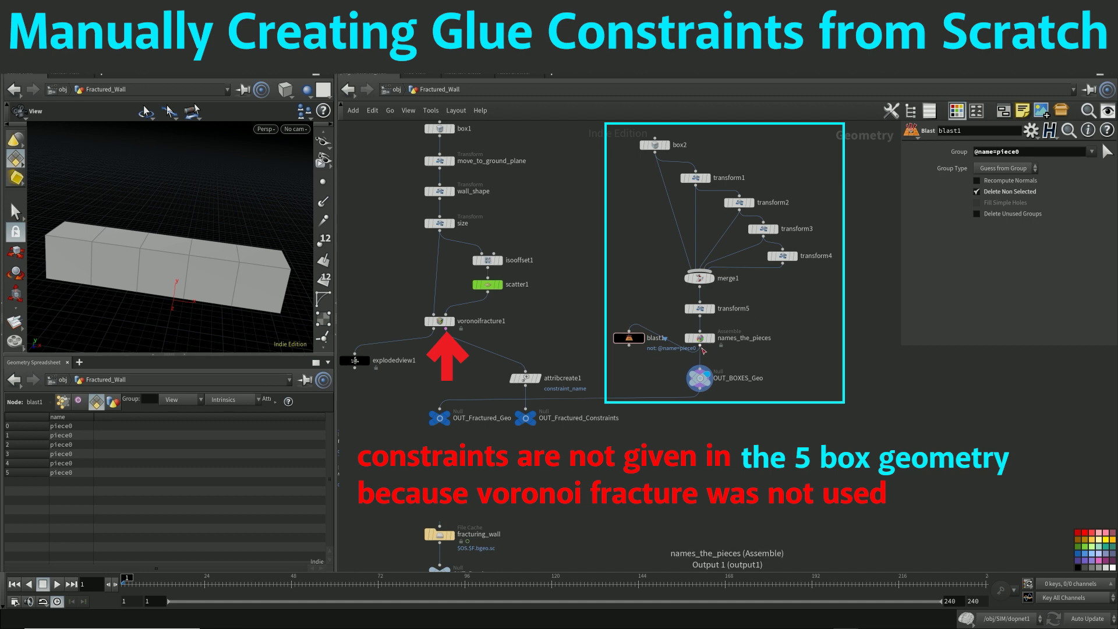
# Step: Add a Connect Adjacent Pieces node fed by names_the_pieces and display it
pyautogui.press('Tab')
pyautogui.write('connected')
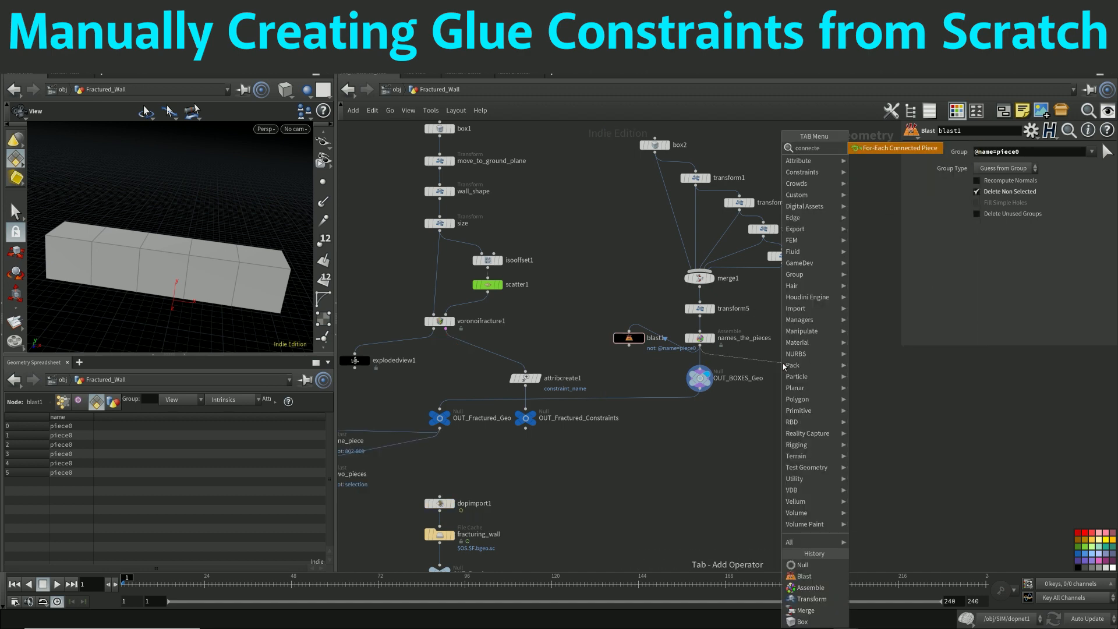
pyautogui.press('BackSpace')
pyautogui.press('Down')
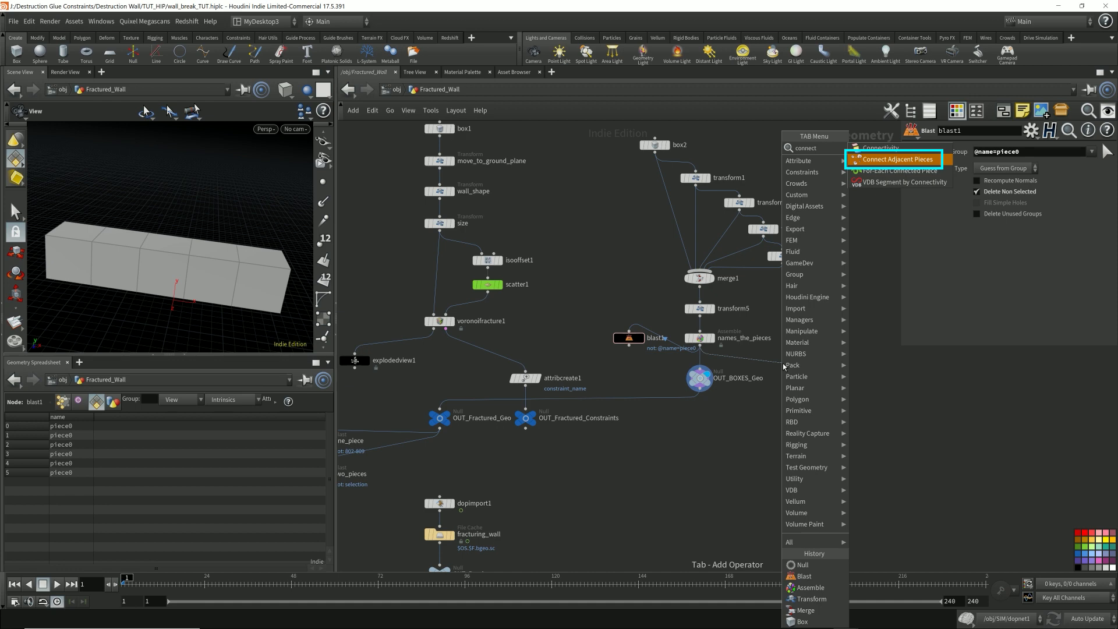
pyautogui.press('Return')
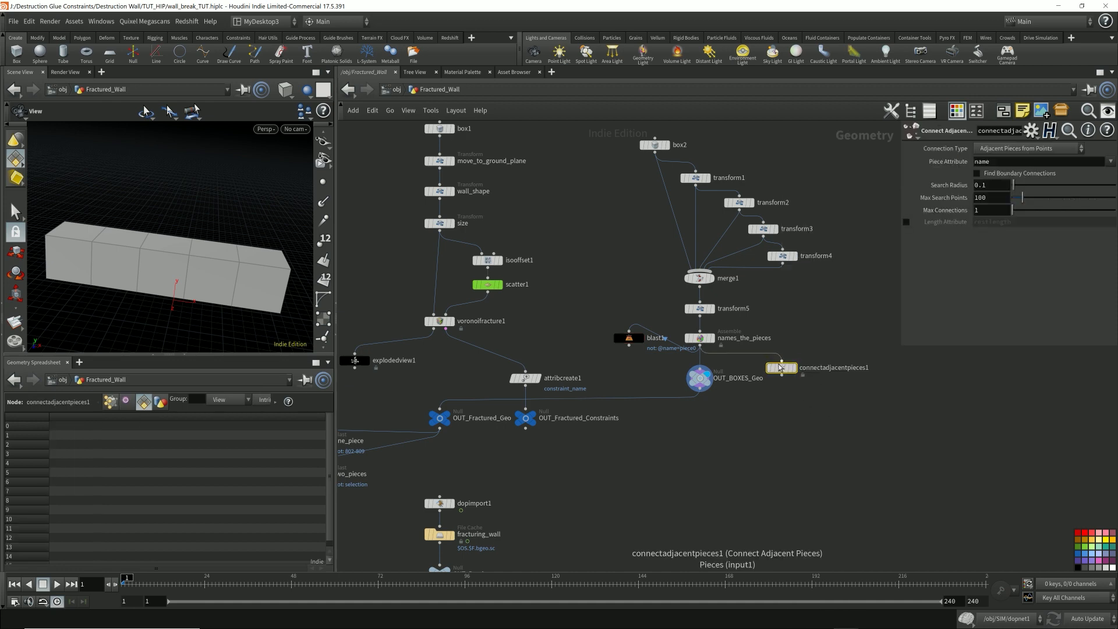
pyautogui.click(816, 379)
pyautogui.click(819, 380)
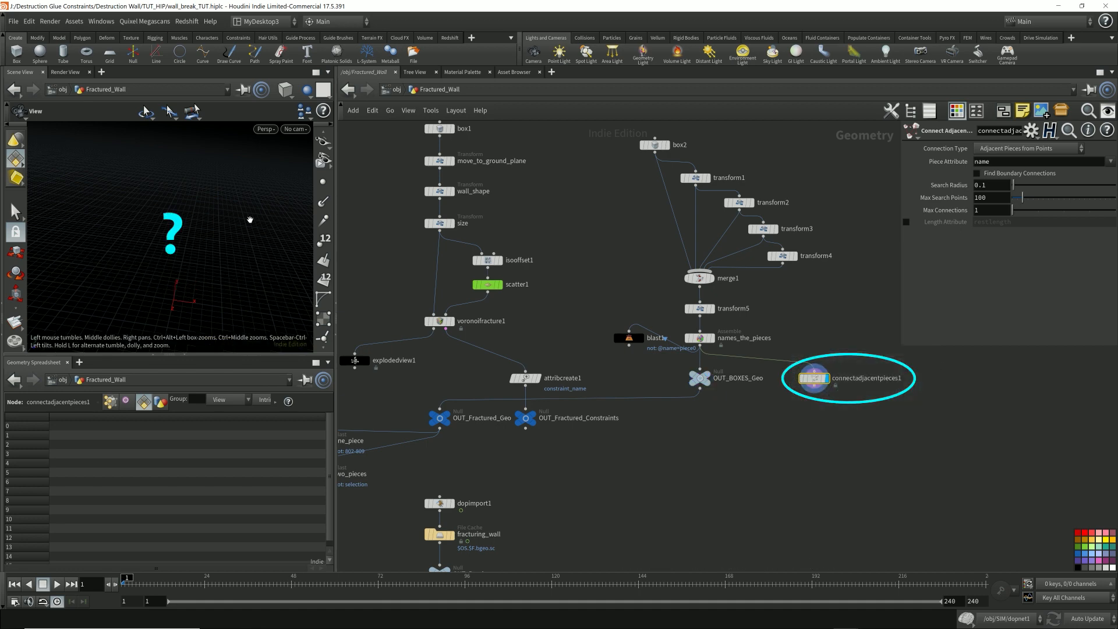
# Step: Compare the Piece Attribute of connectadjacentpieces1 with the name attribute on OUT_BOXES_Geo in the geometry spreadsheet
pyautogui.click(184, 354)
pyautogui.moveTo(199, 363); pyautogui.dragTo(207, 406)
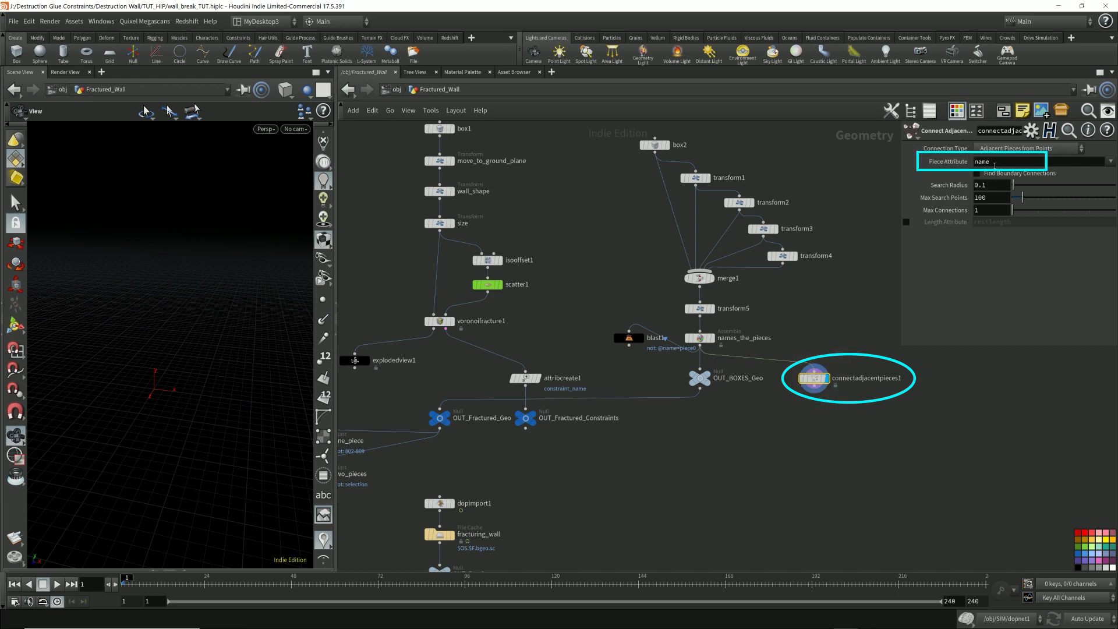
pyautogui.click(700, 378)
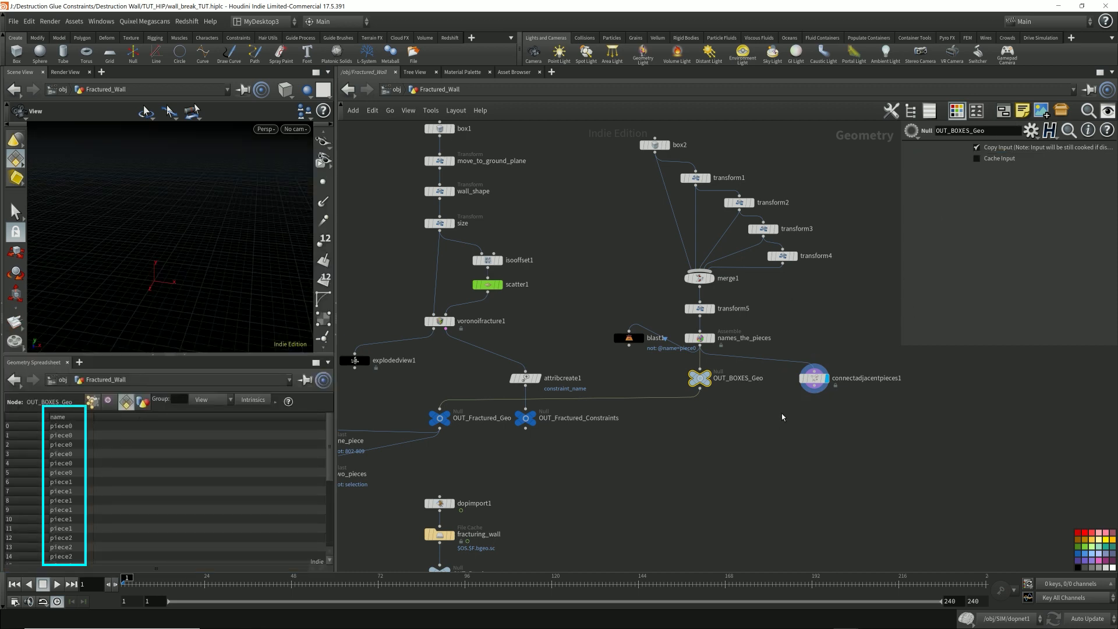
pyautogui.click(814, 378)
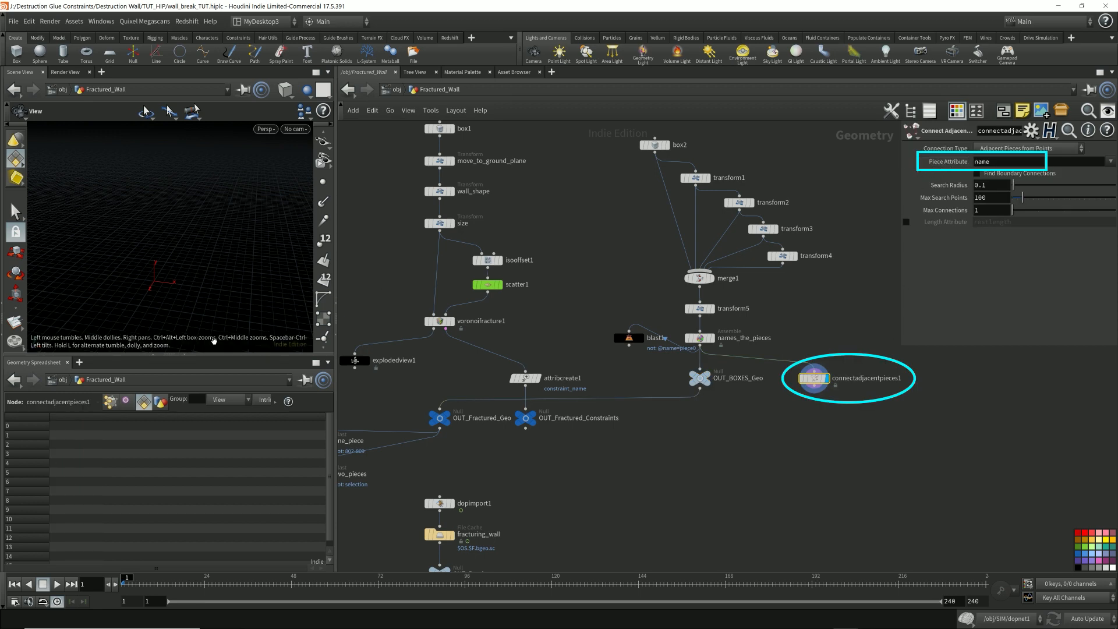
pyautogui.click(183, 355)
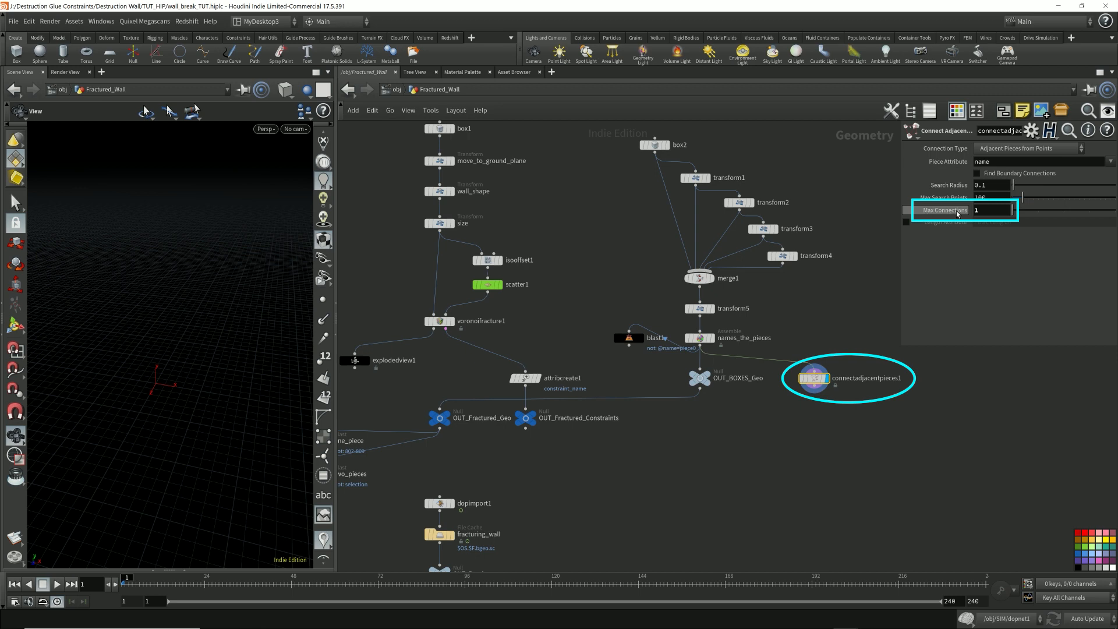
# Step: Set connectadjacentpieces1's Max Connections to 4 and Search Radius to 1.4
pyautogui.click(991, 213)
pyautogui.write('2')
pyautogui.press('Return')
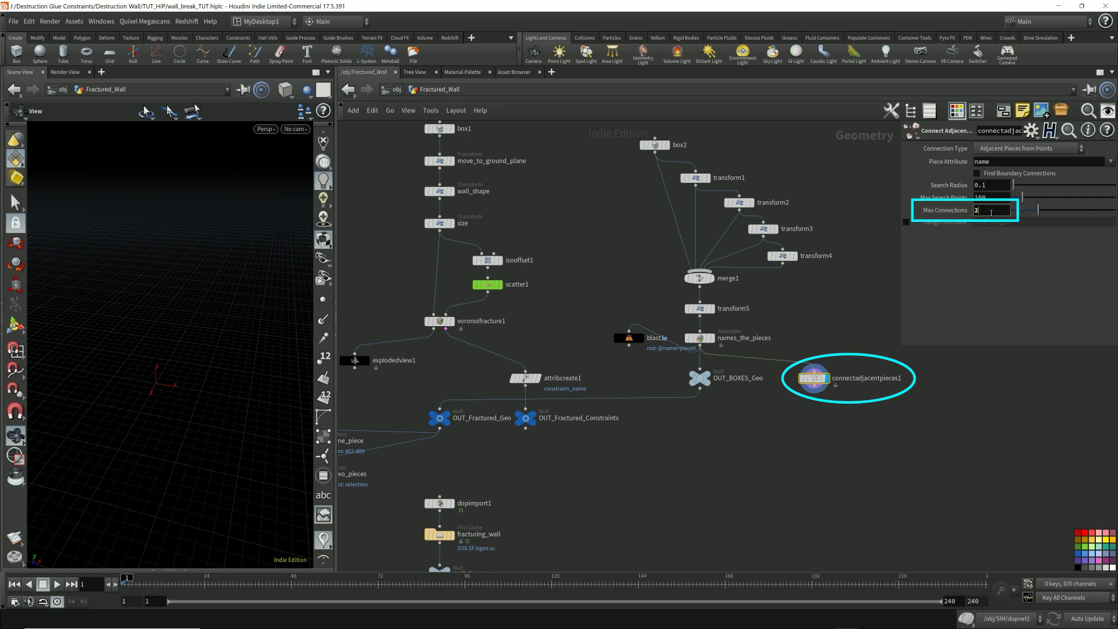
pyautogui.scroll(2, 992, 213)
pyautogui.click(999, 186)
pyautogui.scroll(12, 997, 186)
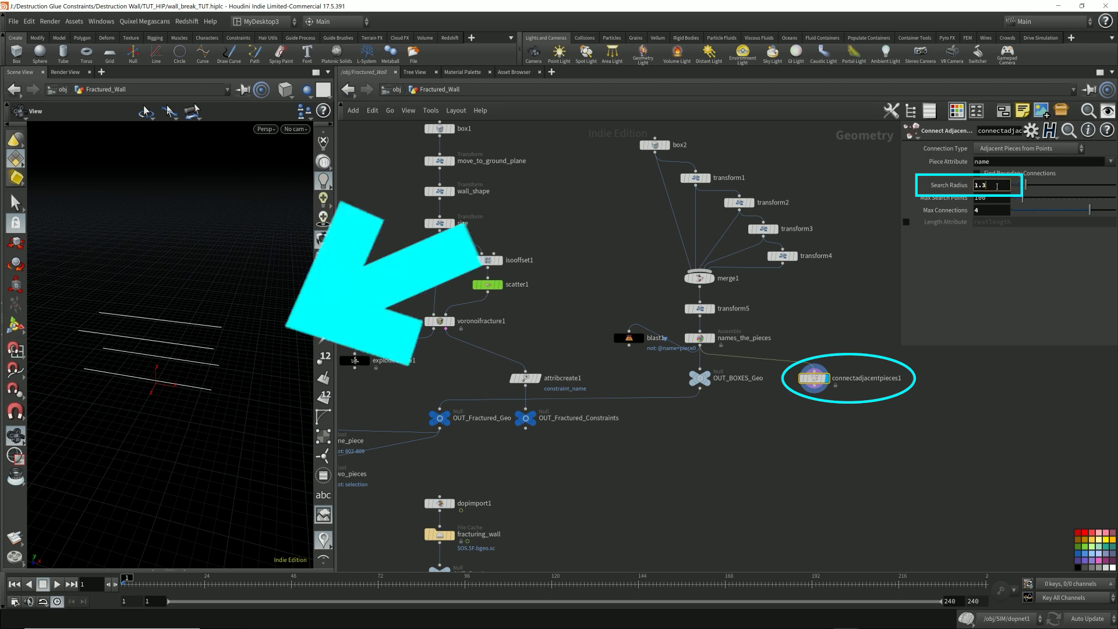
pyautogui.scroll(1, 997, 186)
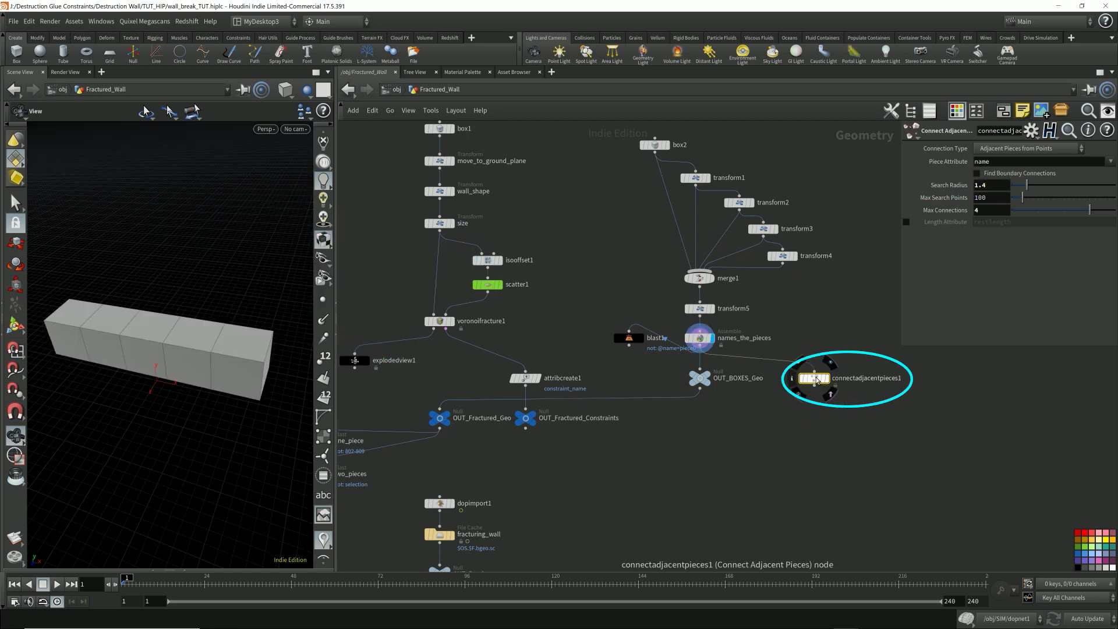
# Step: Display connectadjacentpieces1 with names_the_pieces templated as a wireframe behind it
pyautogui.click(827, 379)
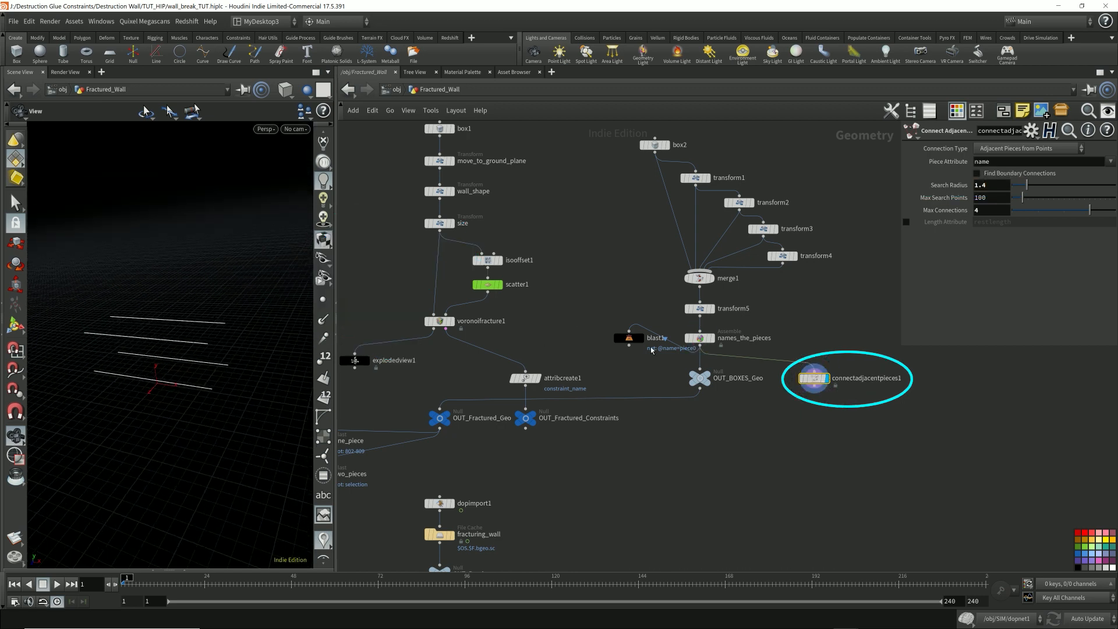
pyautogui.click(709, 338)
pyautogui.moveTo(236, 344); pyautogui.dragTo(215, 347)
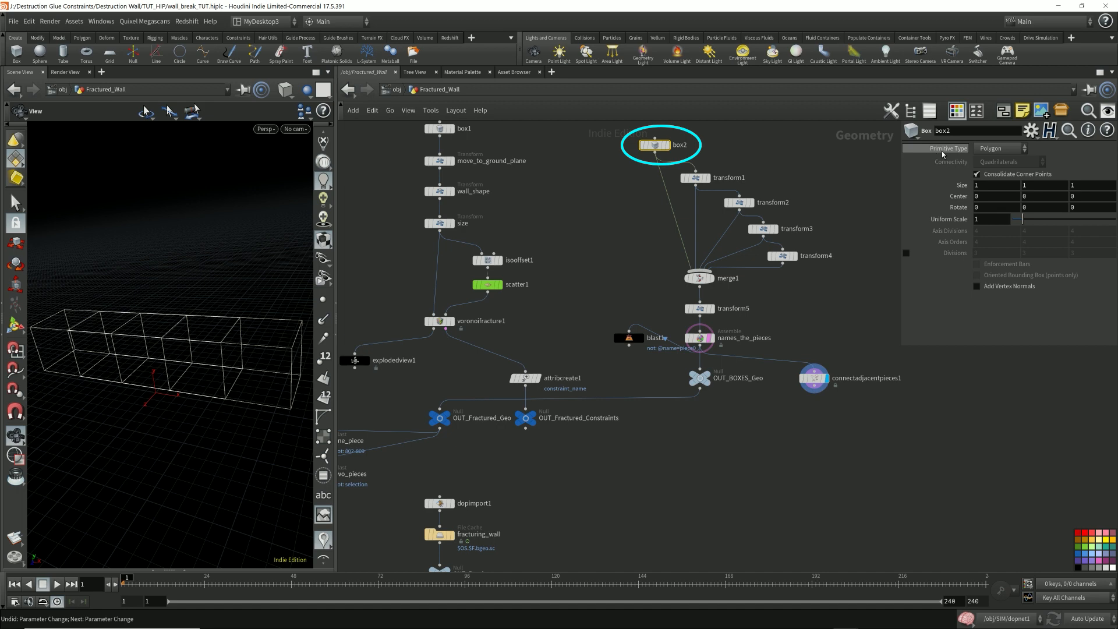
# Step: Try rotating box2 by 40 degrees about Y and display the boxes at merge1 and transform5
pyautogui.moveTo(1033, 207); pyautogui.dragTo(1068, 205, button='middle')
pyautogui.click(713, 282)
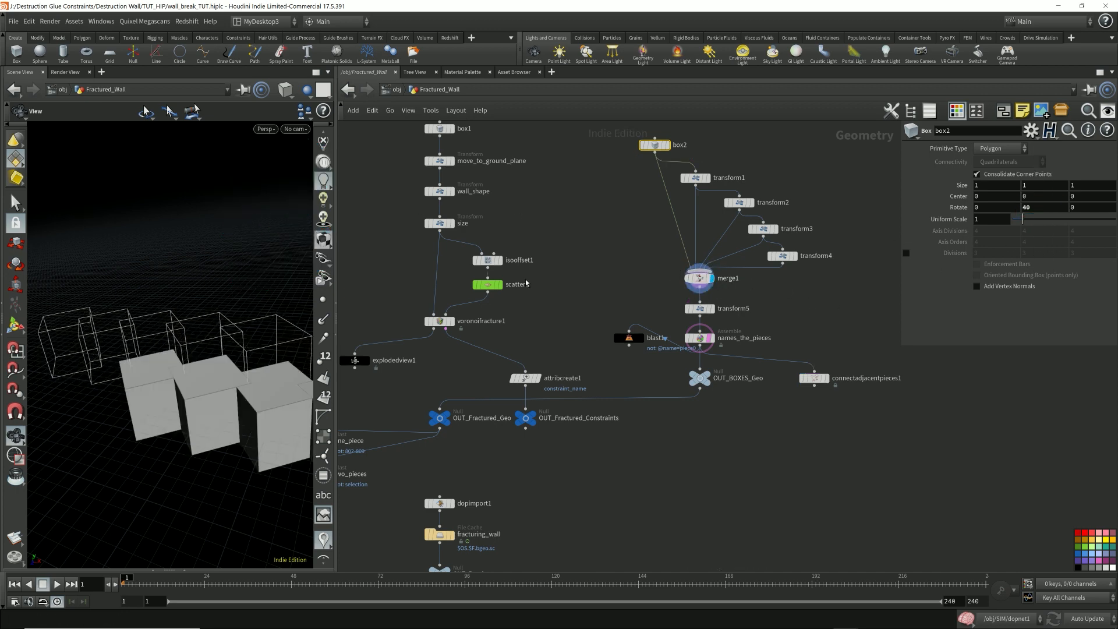
pyautogui.click(712, 309)
pyautogui.moveTo(175, 312); pyautogui.dragTo(206, 321)
pyautogui.scroll(5, 209, 318)
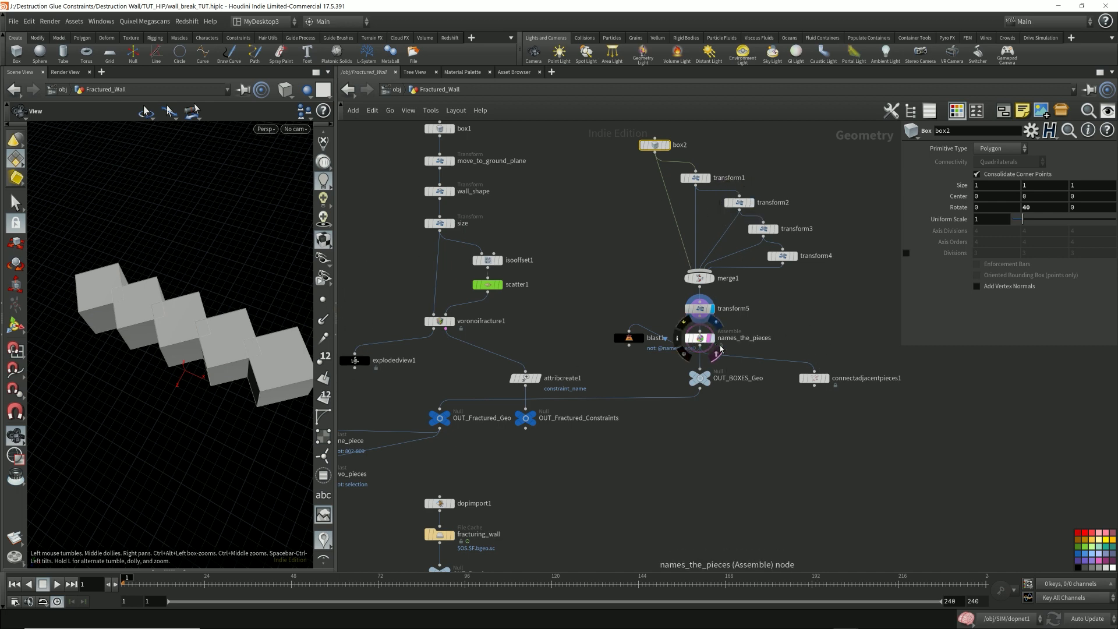
# Step: Display connectadjacentpieces1 again and examine its connection lines between the rotated boxes
pyautogui.click(829, 382)
pyautogui.click(816, 379)
pyautogui.moveTo(185, 340); pyautogui.dragTo(211, 316)
# Step: Add a Color node after connectadjacentpieces1, set it to red (0.9, 0, 0) and display it
pyautogui.click(814, 386)
pyautogui.press('Tab')
pyautogui.write('color')
pyautogui.press('Return')
pyautogui.click(813, 411)
pyautogui.click(984, 222)
pyautogui.click(871, 99)
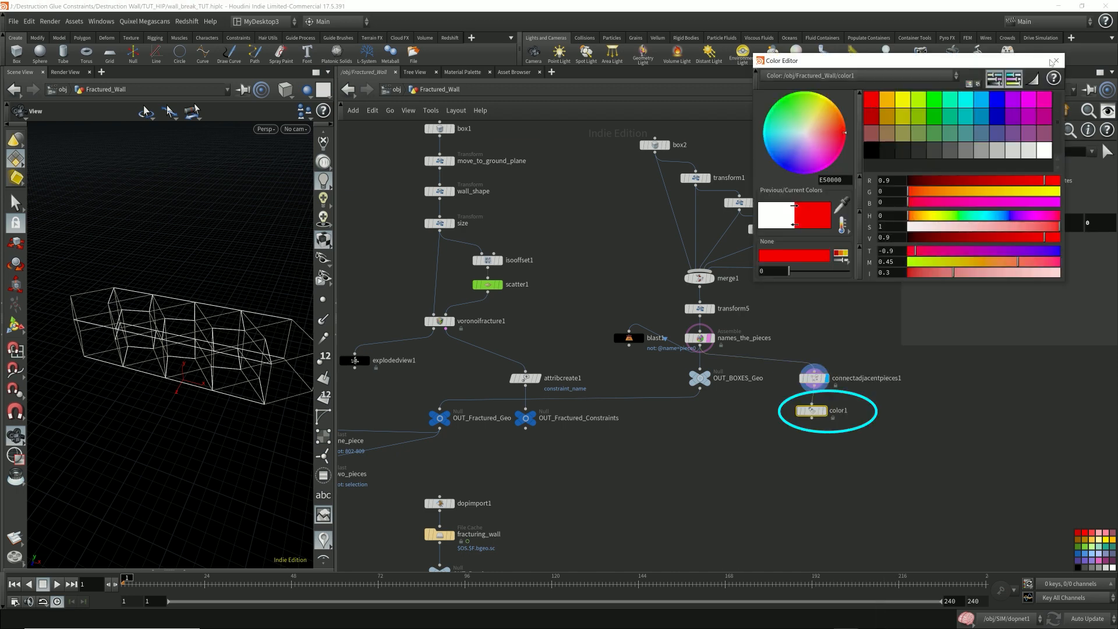
pyautogui.click(1056, 61)
pyautogui.click(826, 411)
pyautogui.moveTo(817, 413); pyautogui.dragTo(820, 416)
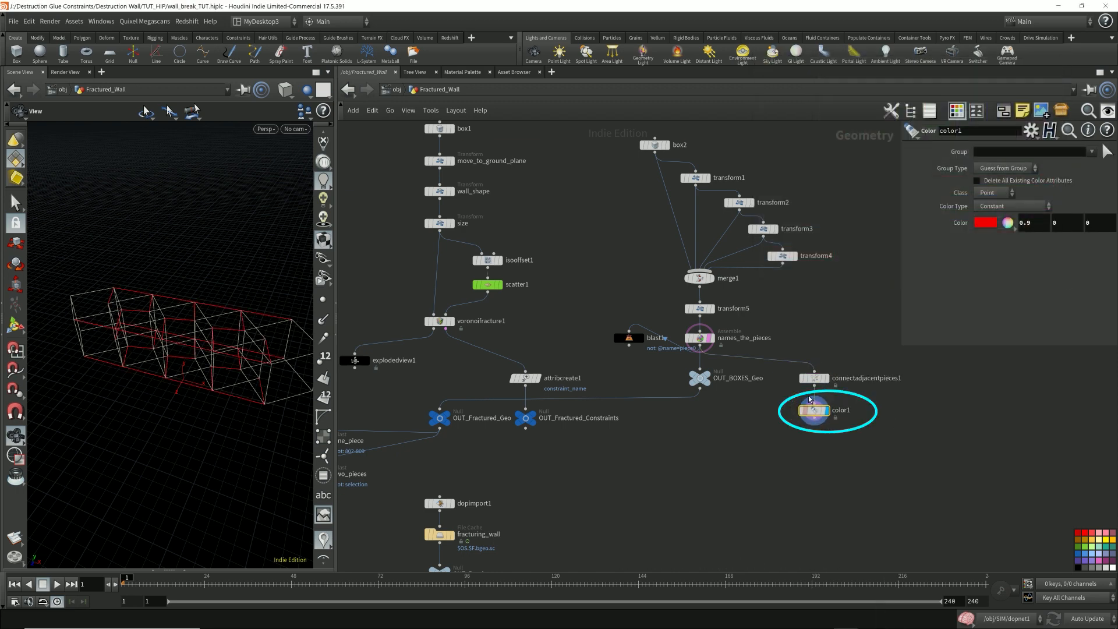
pyautogui.moveTo(247, 327); pyautogui.dragTo(240, 345)
# Step: Reset box2's Y rotation to 0
pyautogui.click(658, 147)
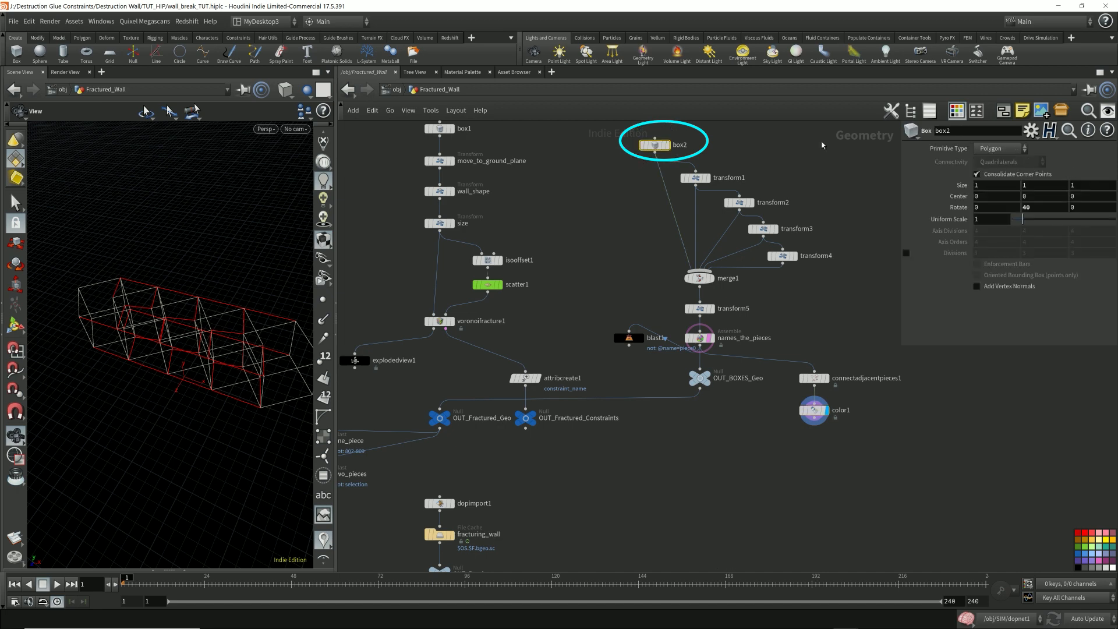
pyautogui.press('Return')
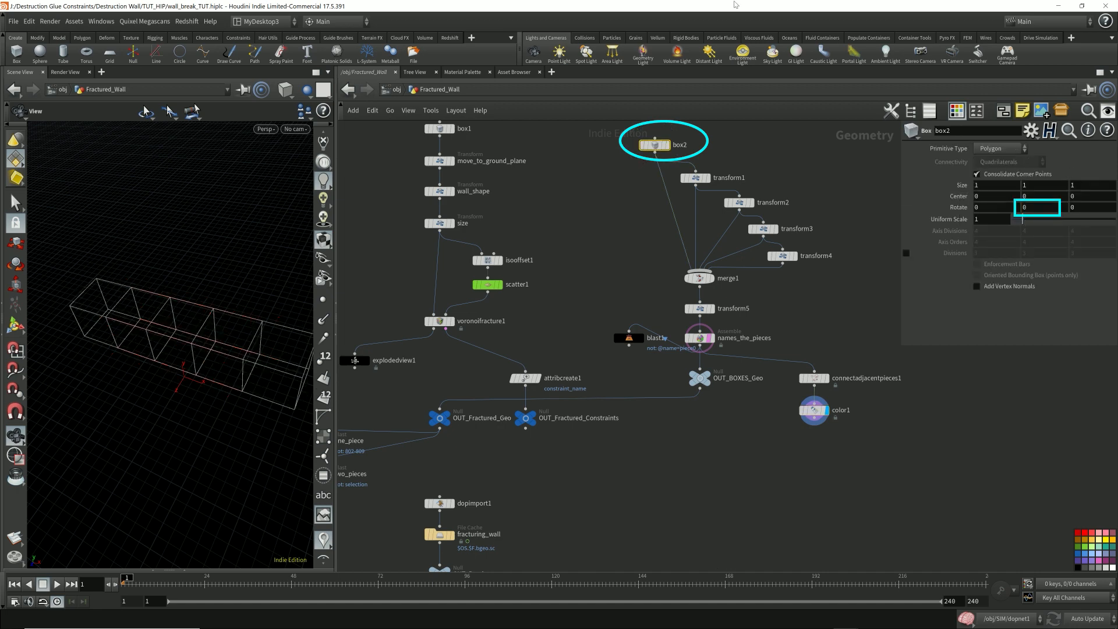
pyautogui.moveTo(274, 326); pyautogui.dragTo(149, 308)
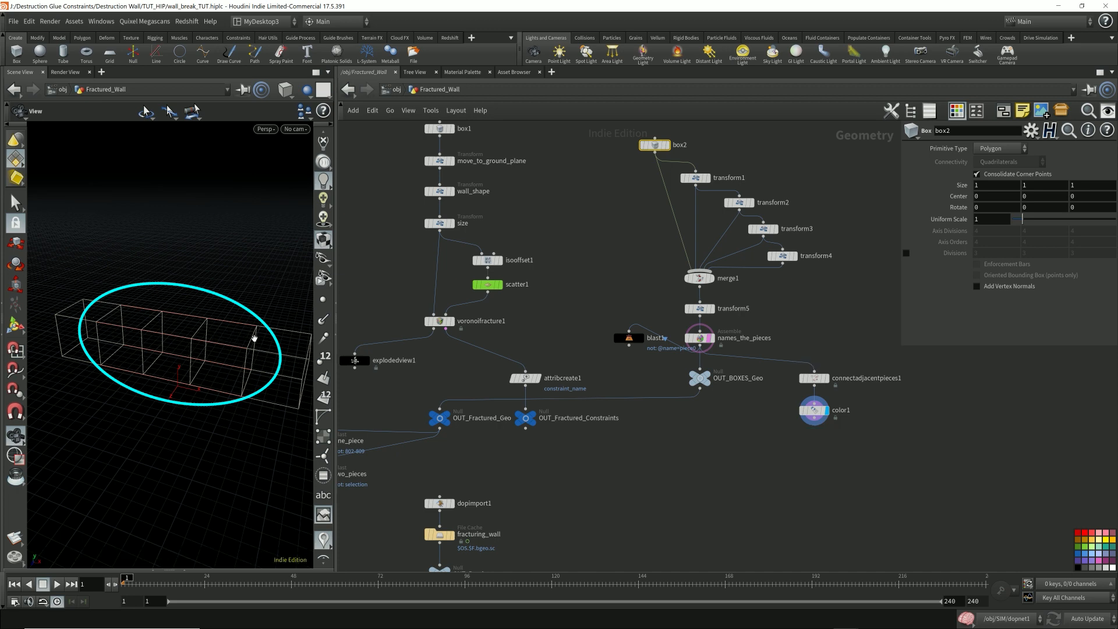
# Step: Compare the Voronoi constraints in OUT_Fractured_Constraints with the red box connections from color1 and the connectadjacentpieces1 settings
pyautogui.click(537, 418)
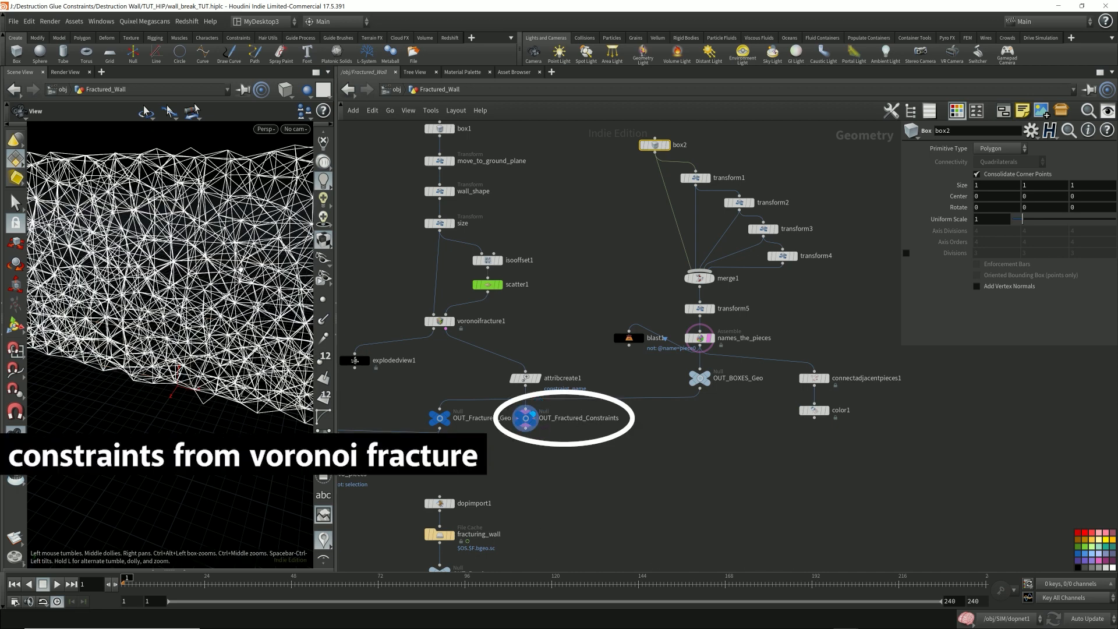
pyautogui.click(827, 410)
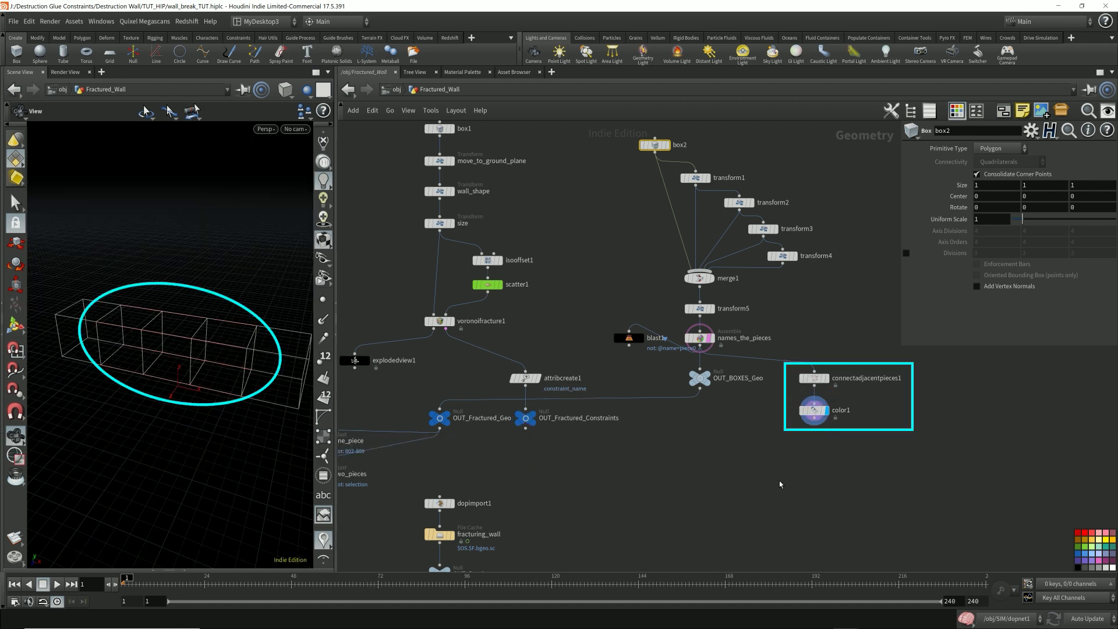
pyautogui.click(849, 379)
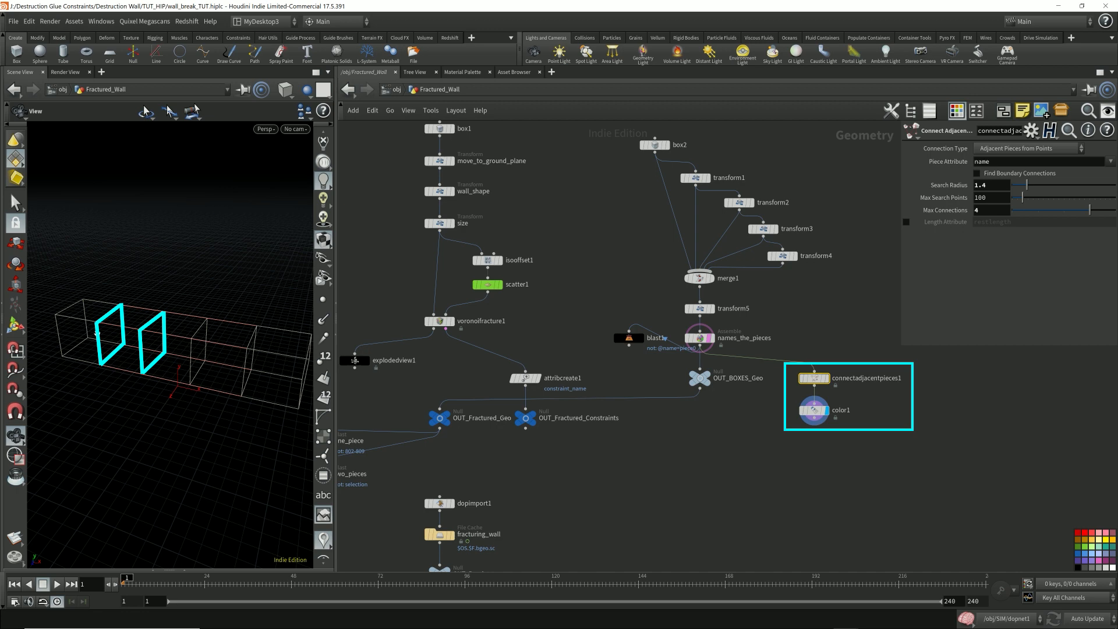
# Step: Reconnect OUT_Fractured_Geo to voronoifracture1 and display the one_piece Blast framed in the viewport
pyautogui.middleClick(533, 417)
pyautogui.moveTo(450, 373)
pyautogui.mouseDown(button='middle')
pyautogui.moveTo(527, 368)
pyautogui.moveTo(548, 388)
pyautogui.mouseUp(button='middle')
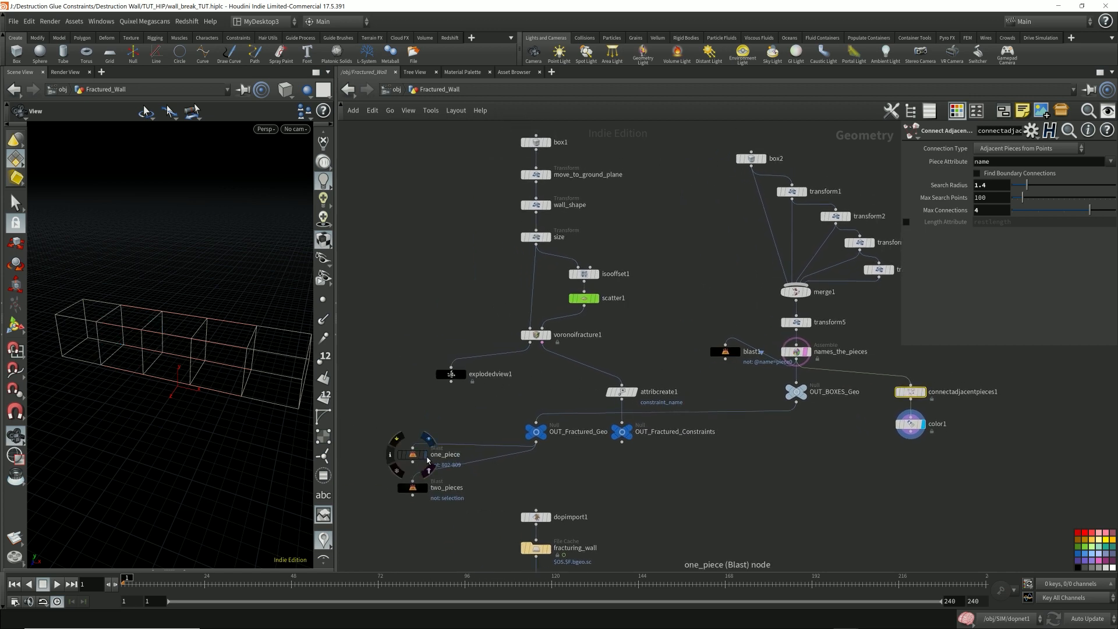
pyautogui.click(429, 466)
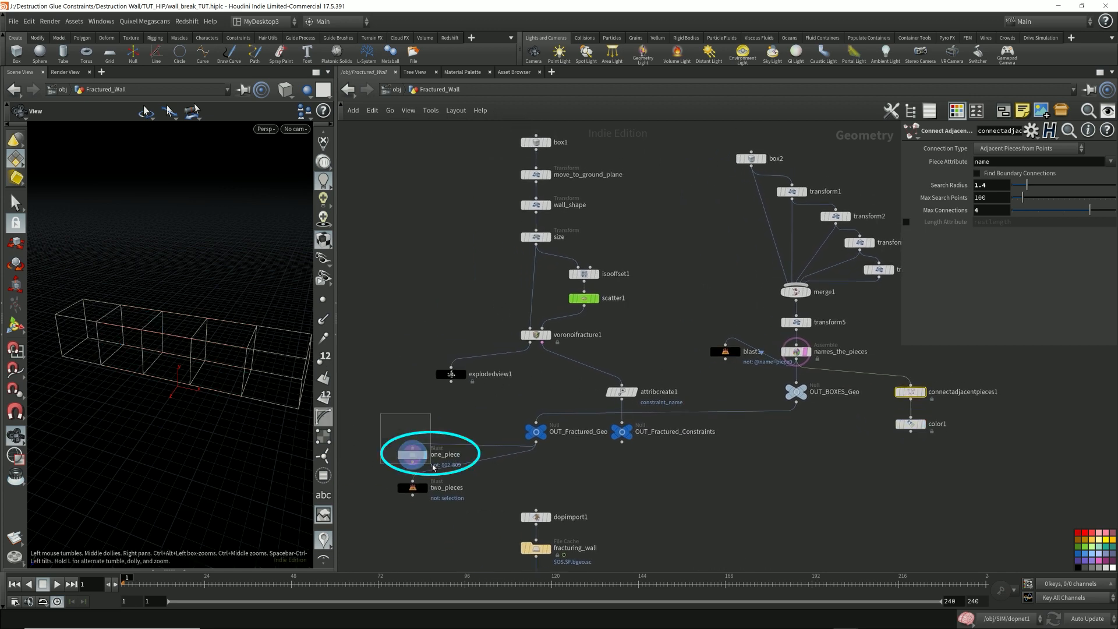
pyautogui.click(431, 465)
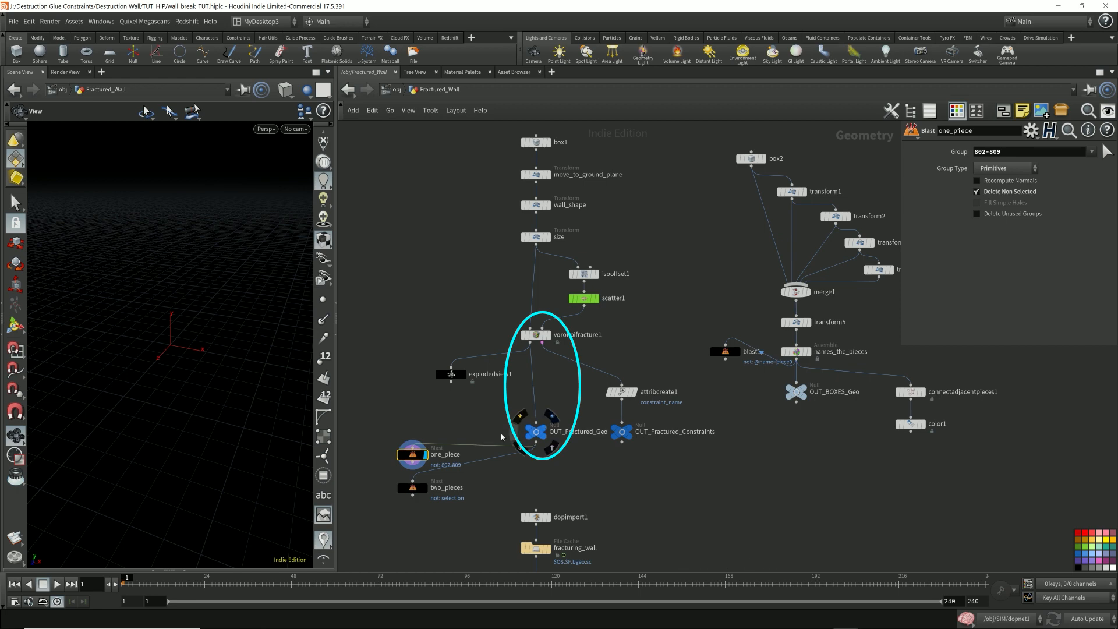
pyautogui.press('f')
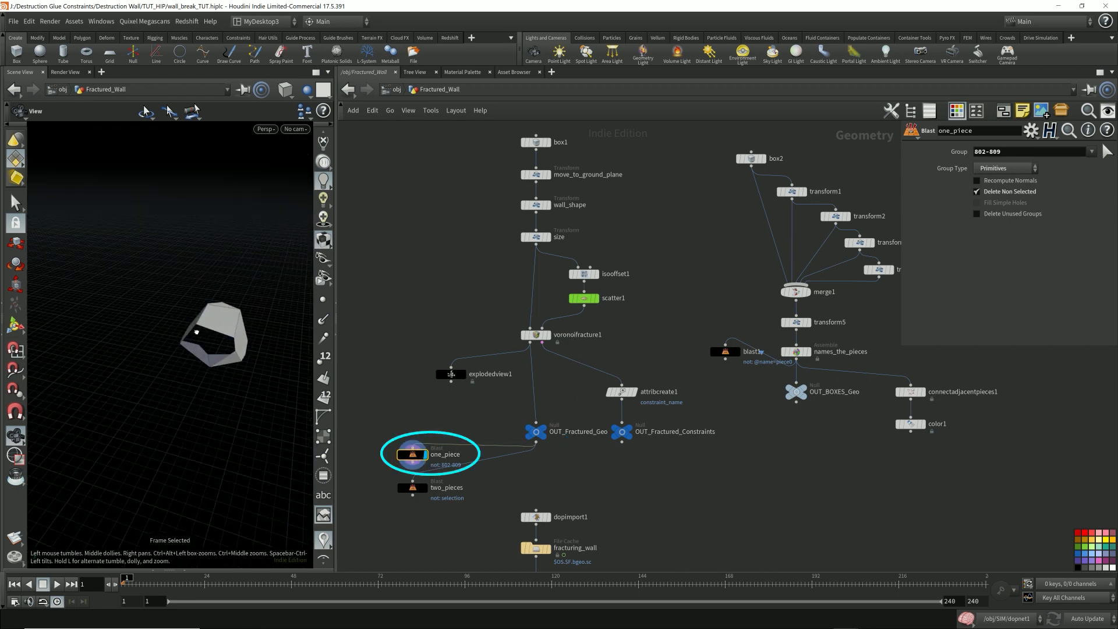
# Step: Remove the one_piece and two_pieces Blast nodes and display OUT_Fractured_Geo in a wider viewport
pyautogui.click(541, 431)
pyautogui.moveTo(294, 390); pyautogui.dragTo(204, 352)
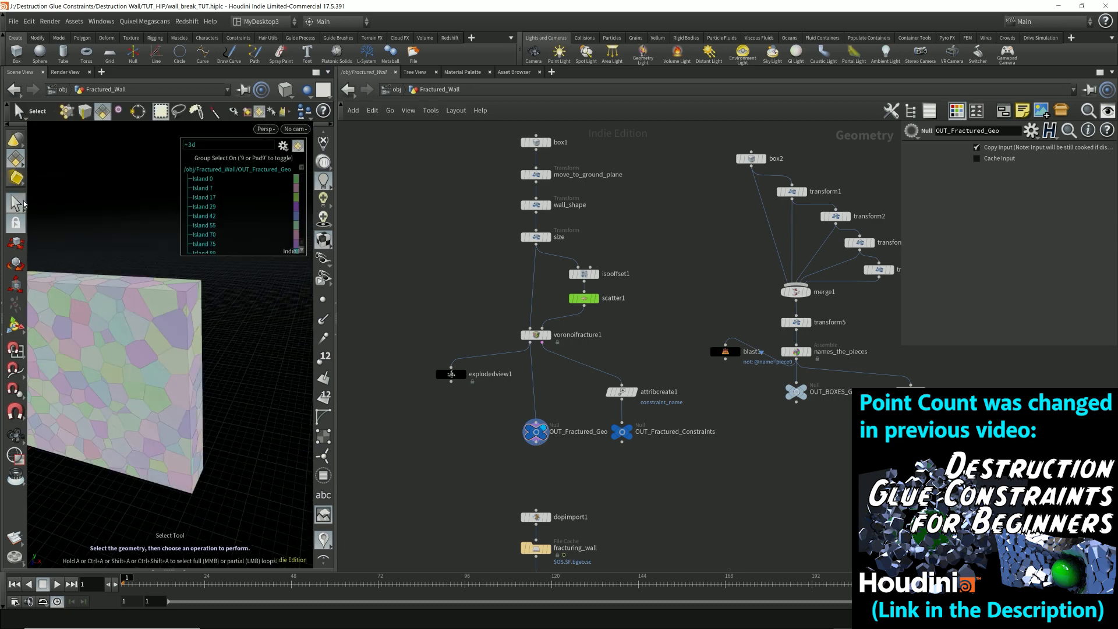
pyautogui.moveTo(341, 126); pyautogui.dragTo(445, 127)
# Step: Isolate the fractured wall's upper corner piece with a Blast node on OUT_Fractured_Geo, using Delete Non Selected
pyautogui.click(252, 274)
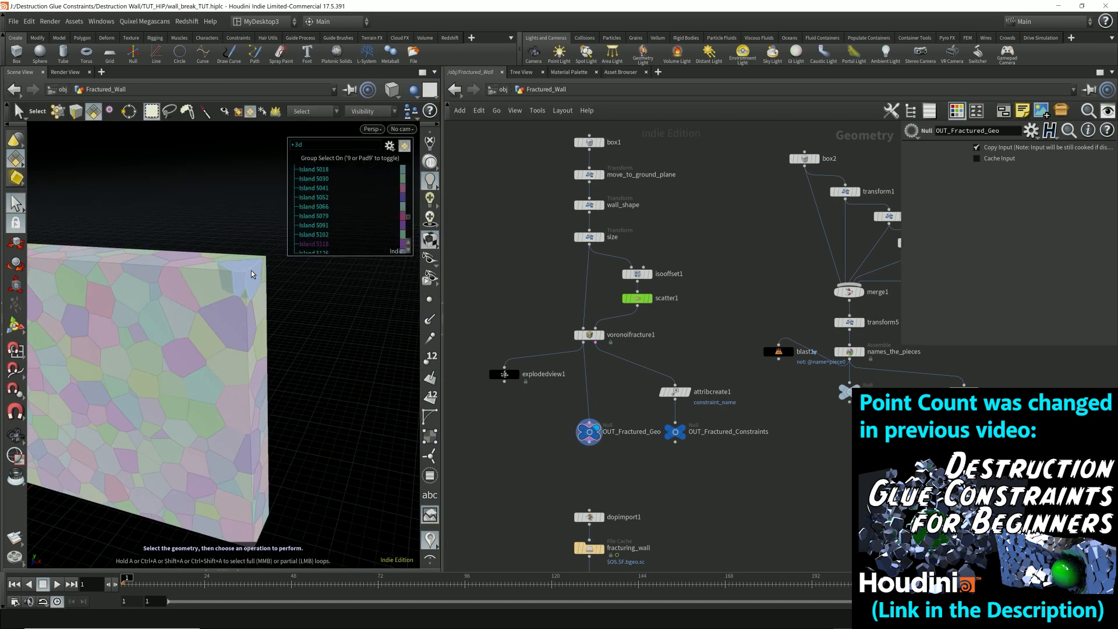
pyautogui.press('Delete')
pyautogui.moveTo(589, 433); pyautogui.dragTo(496, 433)
pyautogui.click(997, 192)
pyautogui.press('Escape')
# Step: Display OUT_Fractured_Constraints with blast2 templated as a wireframe, viewed close up at the isolated corner piece
pyautogui.click(393, 91)
pyautogui.click(684, 452)
pyautogui.click(684, 407)
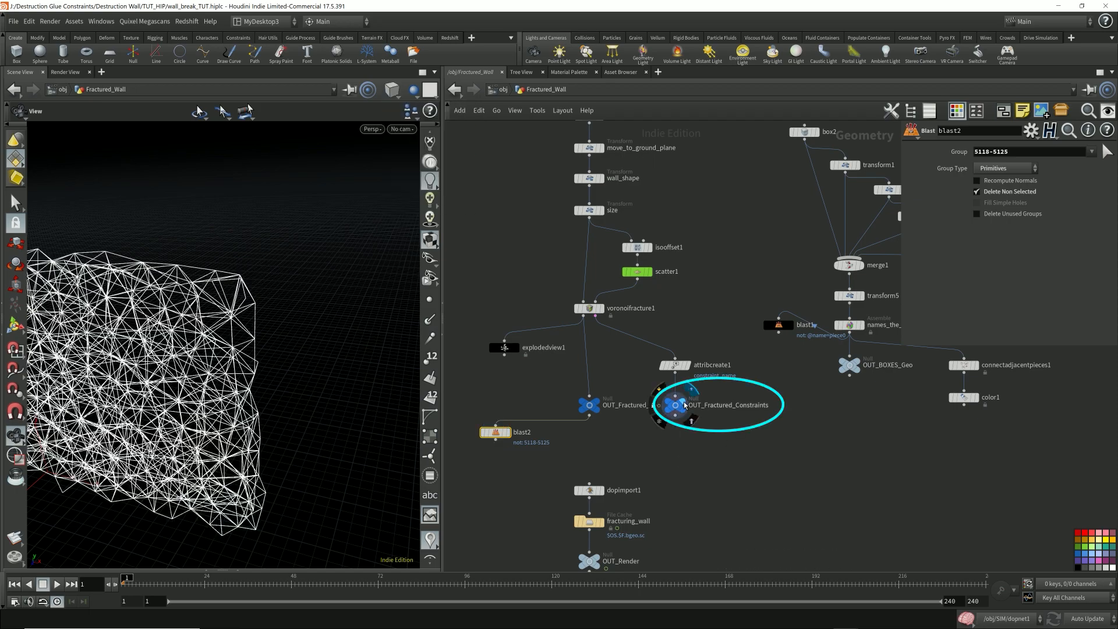
pyautogui.click(507, 435)
pyautogui.scroll(5, 256, 274)
pyautogui.moveTo(252, 310)
pyautogui.mouseDown()
pyautogui.moveTo(257, 275)
pyautogui.moveTo(236, 292)
pyautogui.moveTo(380, 307)
pyautogui.moveTo(150, 268)
pyautogui.moveTo(254, 260)
pyautogui.moveTo(251, 274)
pyautogui.mouseUp()
# Step: Turn on point display and examine where the OUT_Fractured_Constraints lines meet the isolated piece
pyautogui.click(430, 299)
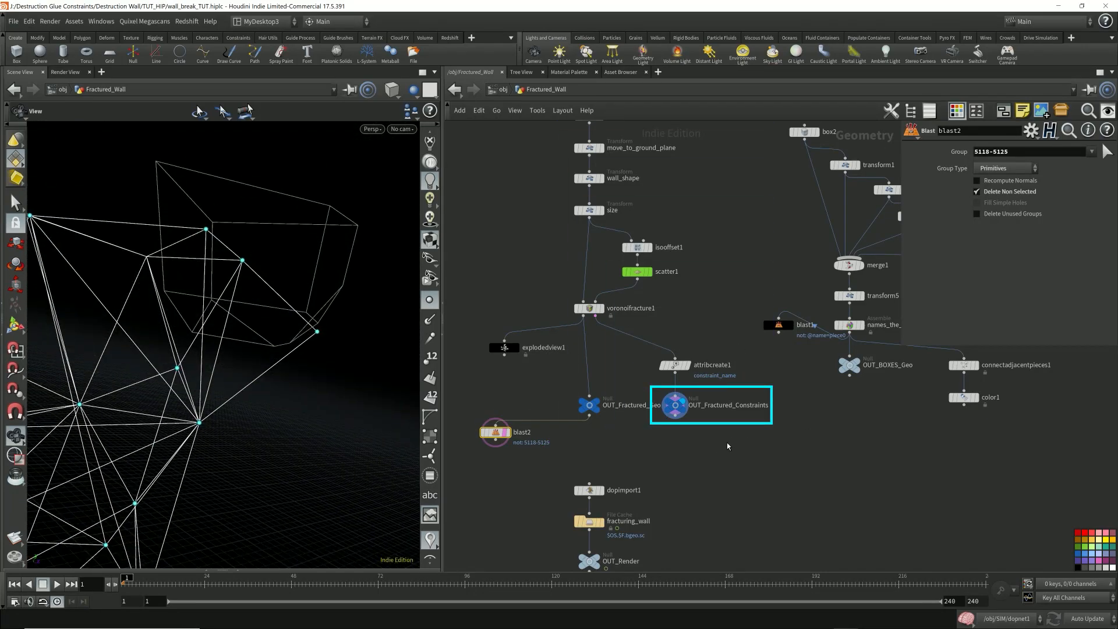
pyautogui.click(676, 404)
pyautogui.moveTo(392, 299); pyautogui.dragTo(259, 299)
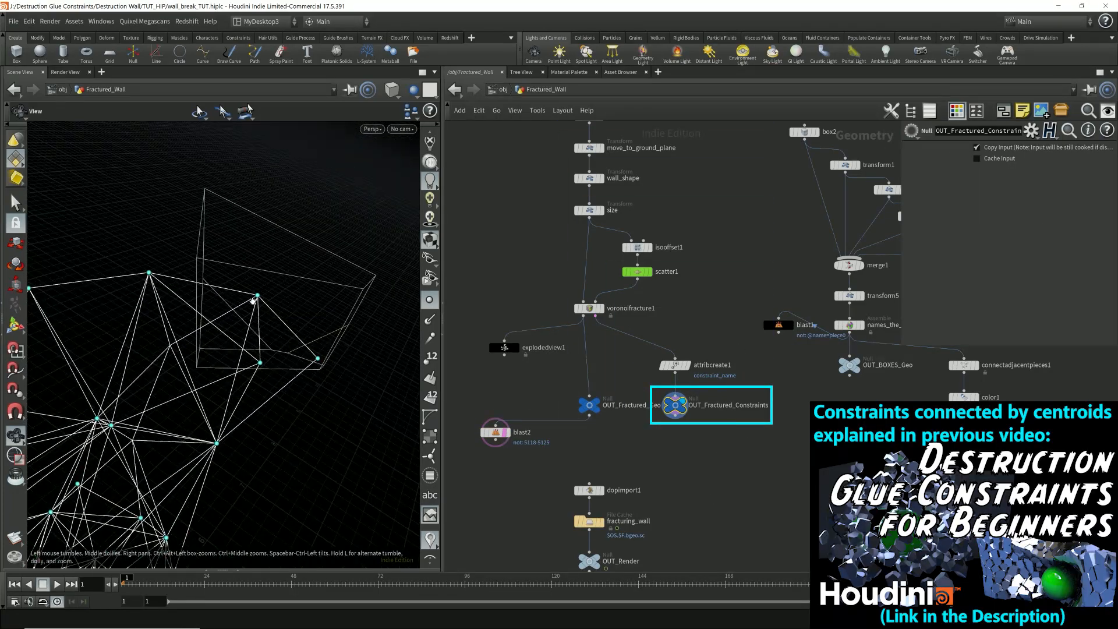
# Step: Display color1 with names_the_pieces templated as a wireframe, framed on the five-box row
pyautogui.moveTo(338, 313); pyautogui.dragTo(298, 339)
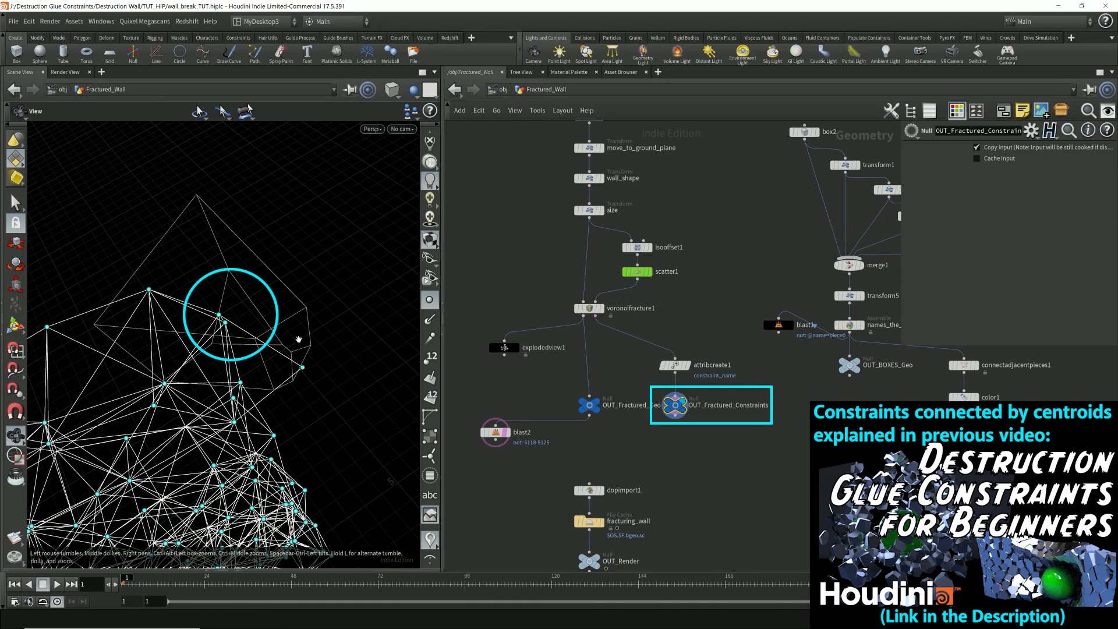
pyautogui.moveTo(690, 414); pyautogui.dragTo(594, 422, button='middle')
pyautogui.moveTo(759, 372); pyautogui.dragTo(677, 399, button='middle')
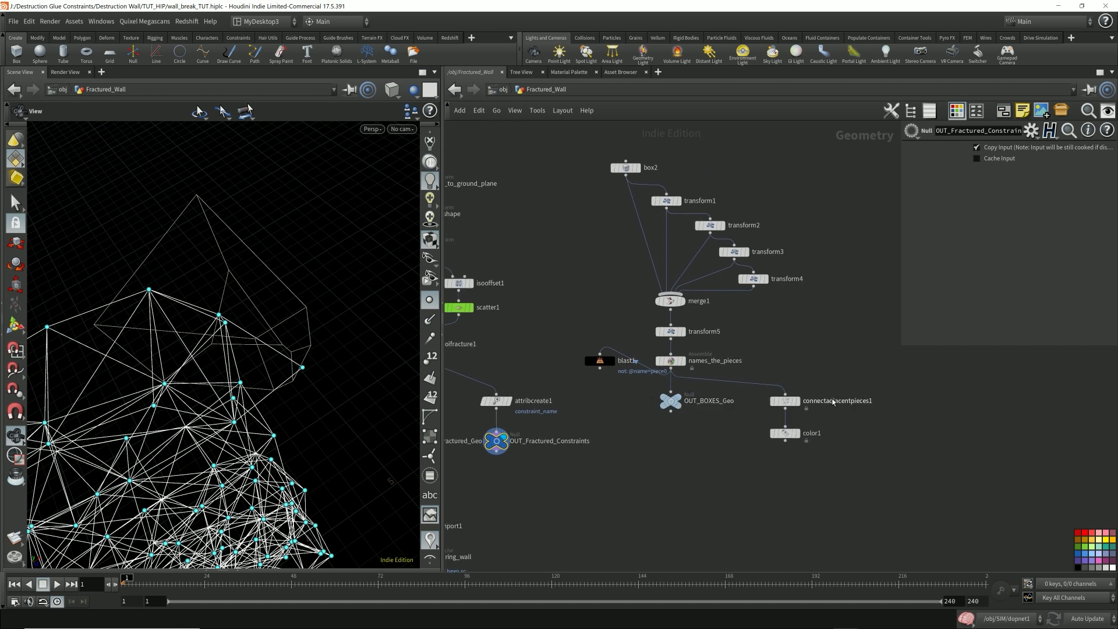
pyautogui.click(791, 400)
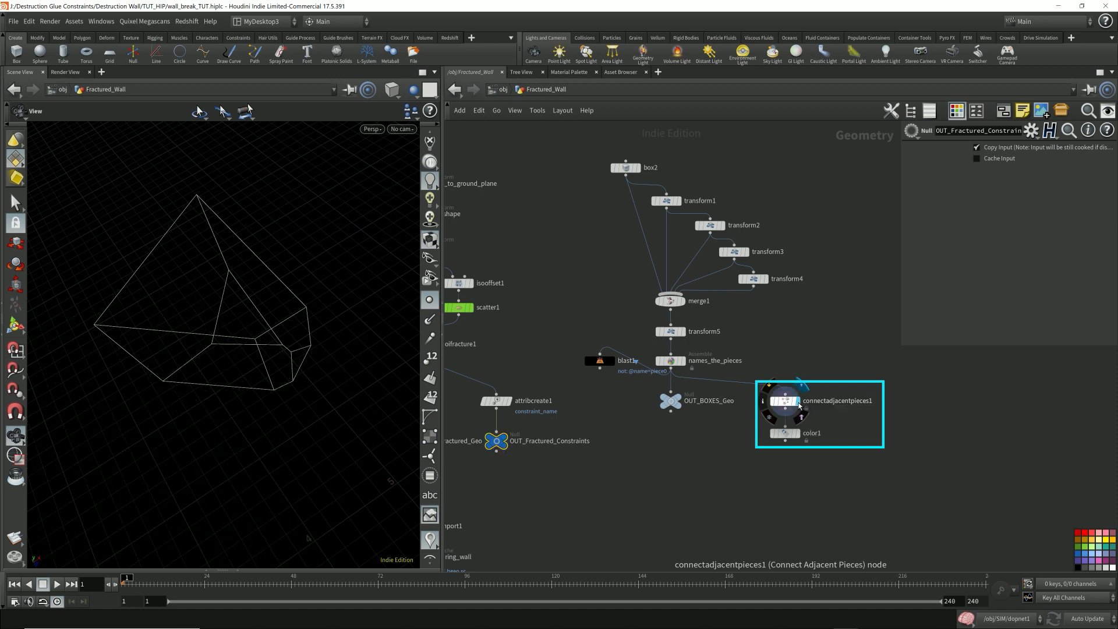
pyautogui.press('f')
pyautogui.click(798, 433)
pyautogui.click(684, 361)
pyautogui.click(679, 361)
pyautogui.click(798, 433)
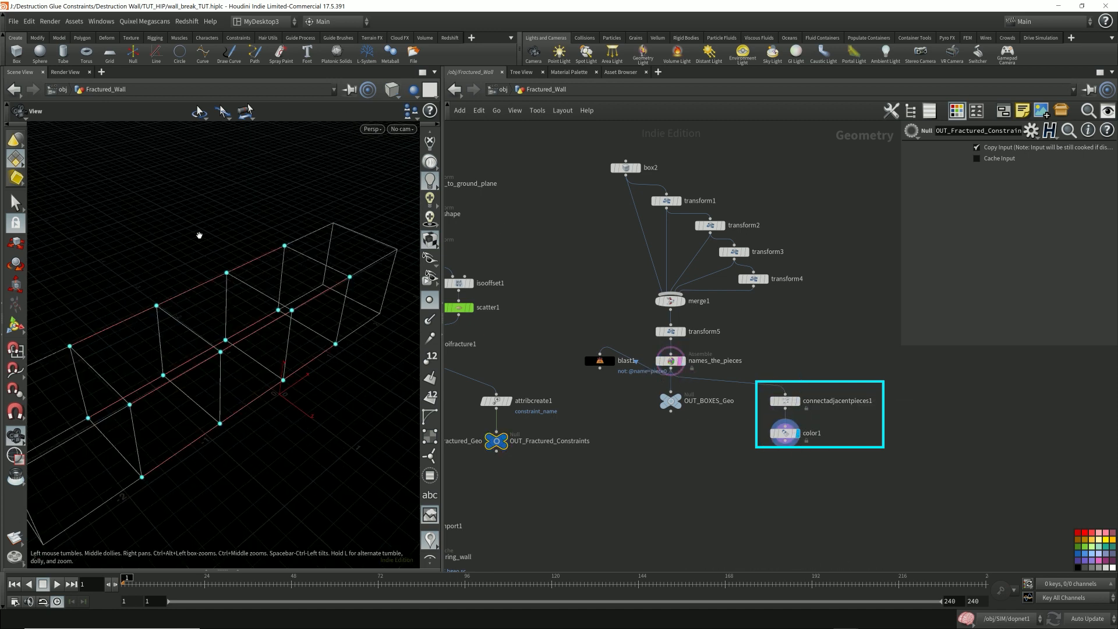
pyautogui.moveTo(272, 195); pyautogui.dragTo(123, 355)
# Step: Set connectadjacentpieces1's Connection Type to Adjacent Pieces from Surface Points and view the resulting lines along the boxes
pyautogui.moveTo(809, 373); pyautogui.dragTo(770, 420)
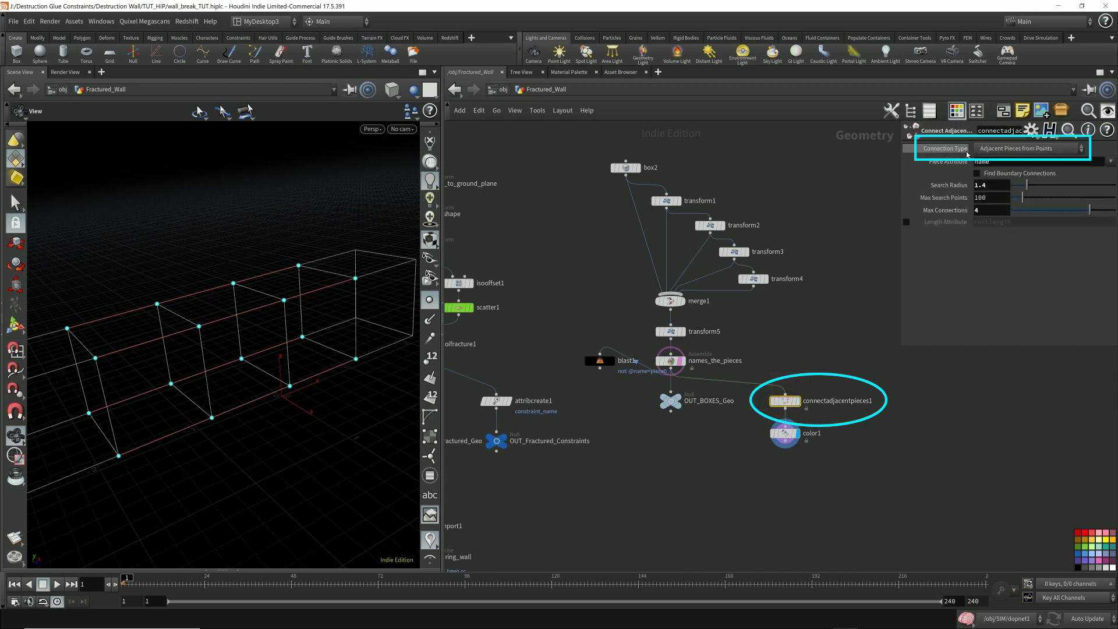
pyautogui.click(1019, 148)
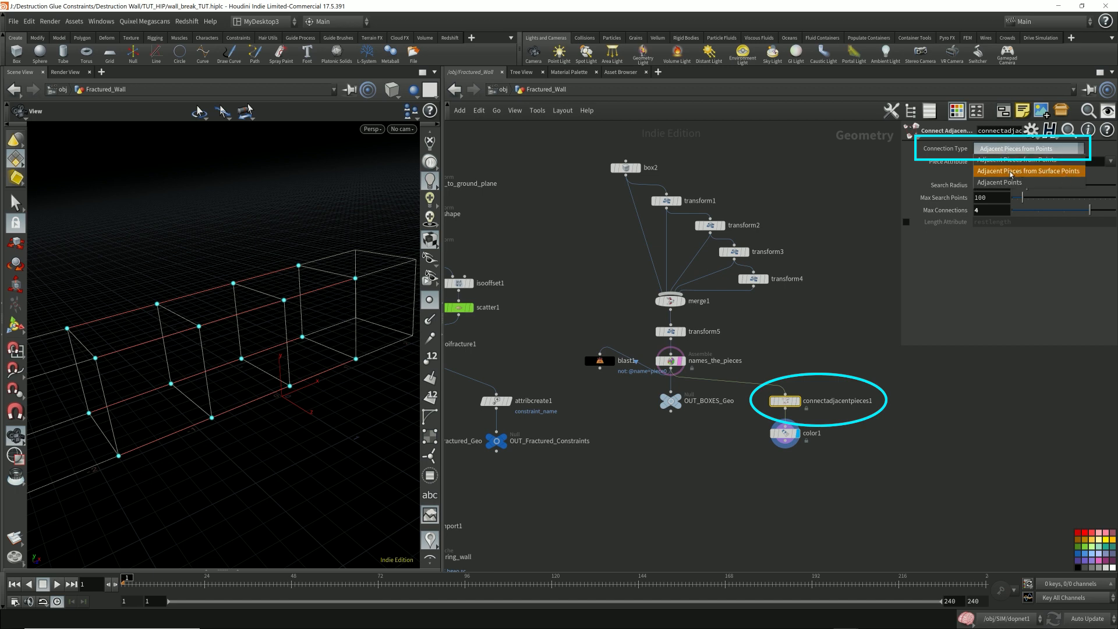
pyautogui.click(1053, 171)
pyautogui.moveTo(291, 292); pyautogui.dragTo(158, 335)
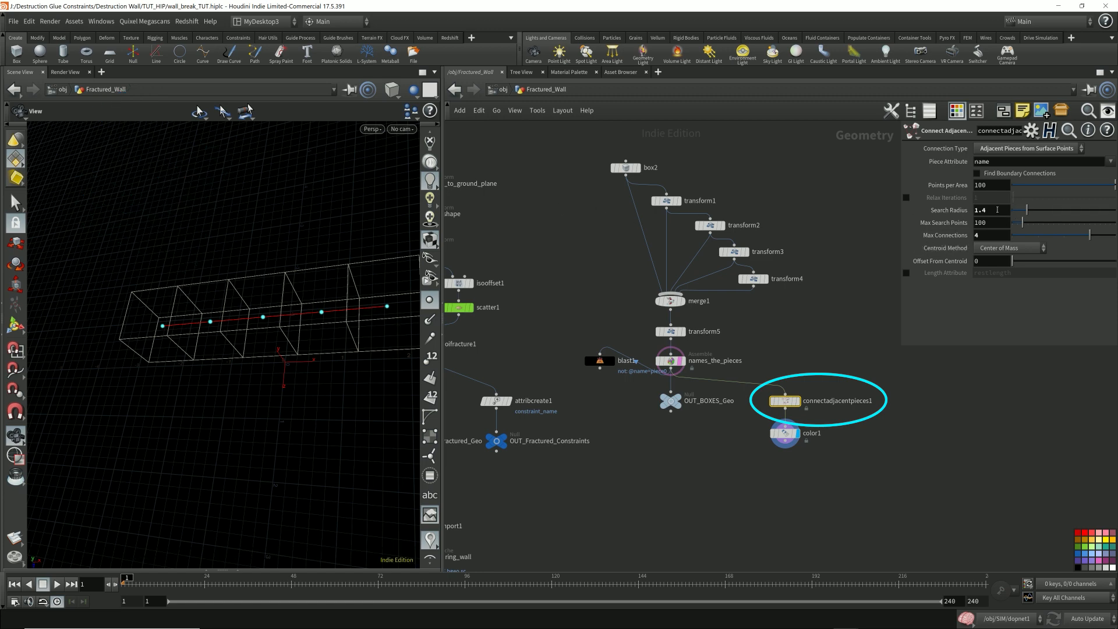
# Step: Set connectadjacentpieces1's Max Connections to 2 and its Search Radius to 0.1
pyautogui.click(998, 239)
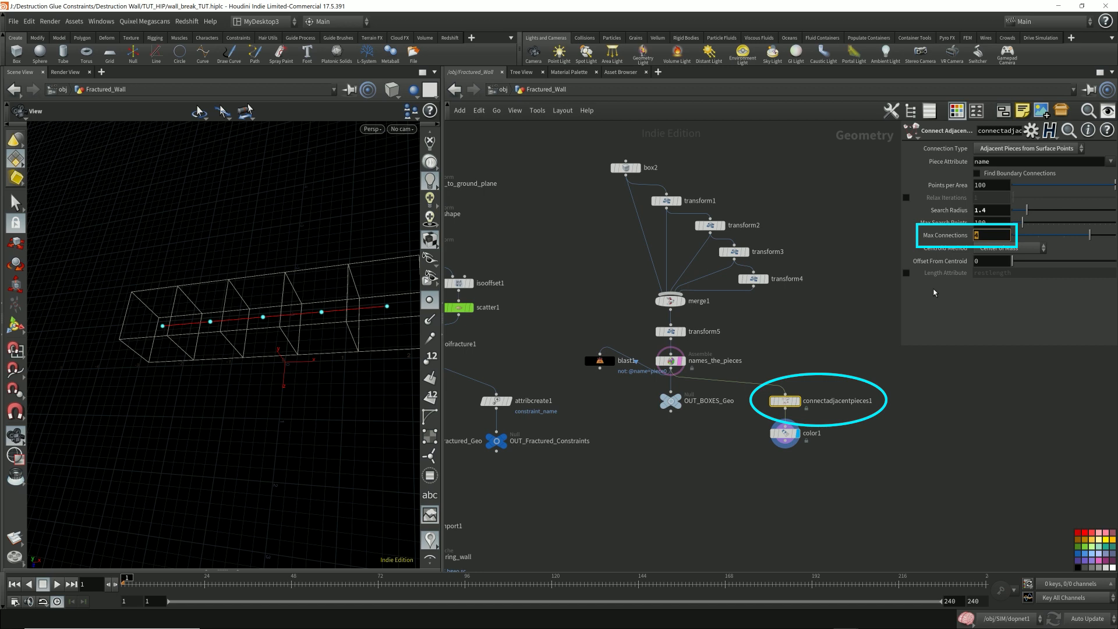
pyautogui.moveTo(316, 293); pyautogui.dragTo(282, 313, button='right')
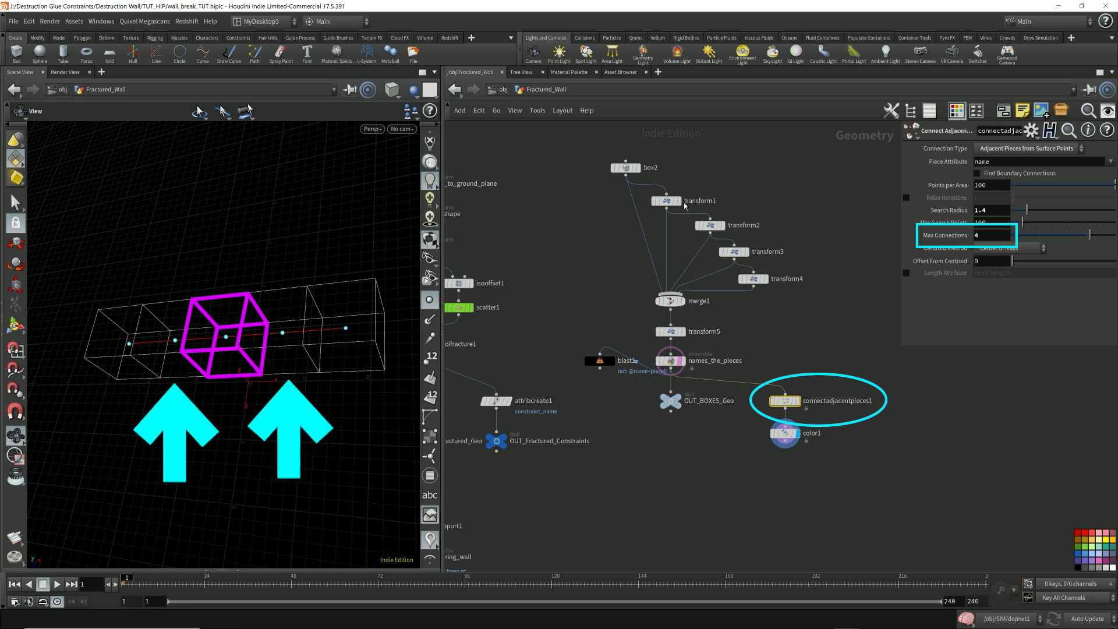
pyautogui.moveTo(130, 359); pyautogui.dragTo(149, 339)
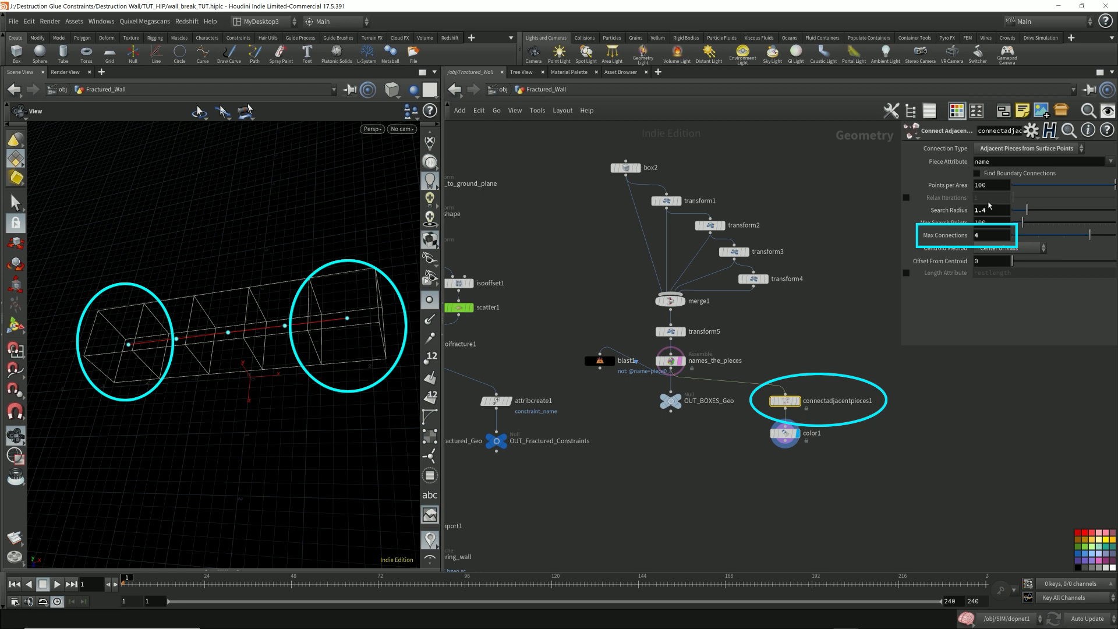
pyautogui.click(990, 235)
pyautogui.write('2')
pyautogui.press('Return')
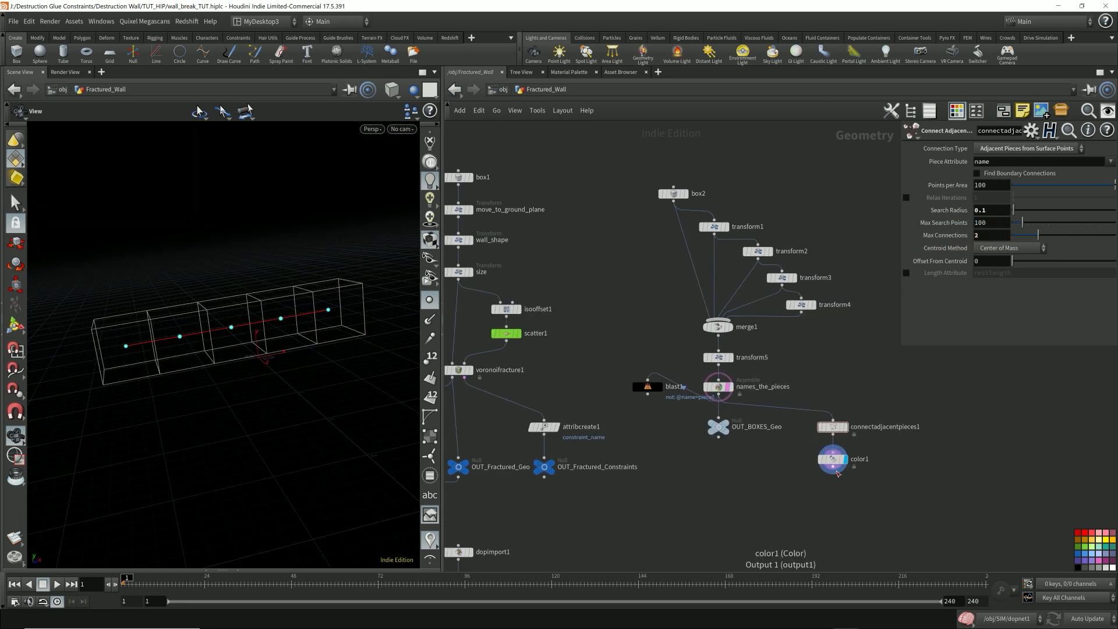
# Step: Append an Attribute Create node to color1, align it beneath that node and display it
pyautogui.click(828, 466)
pyautogui.press('Tab')
pyautogui.write('attr')
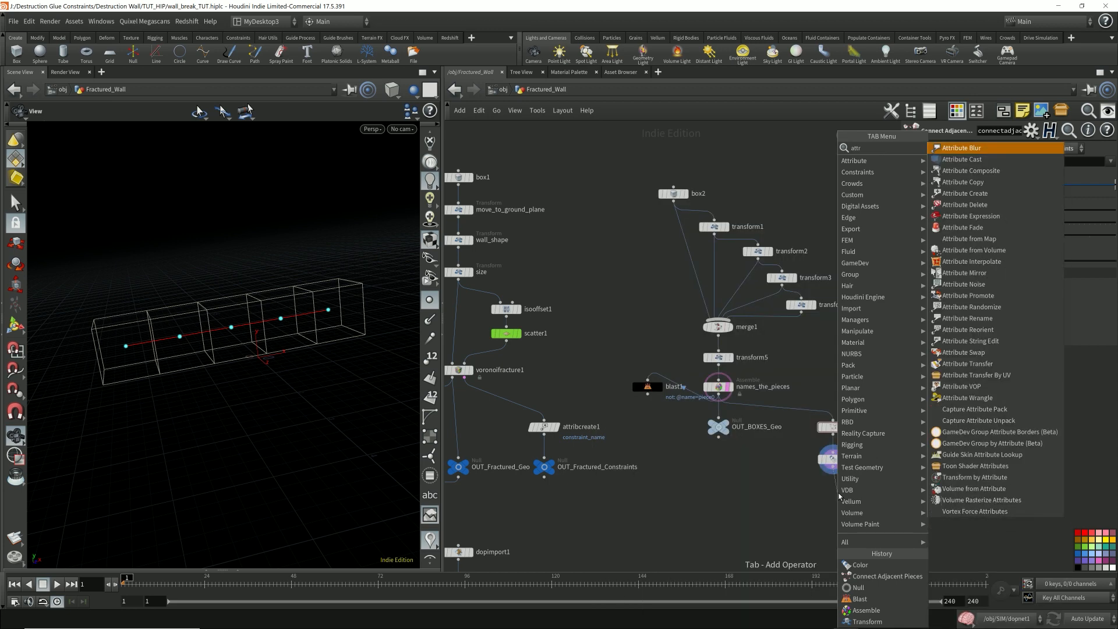
pyautogui.write('ibute cre')
pyautogui.press('Return')
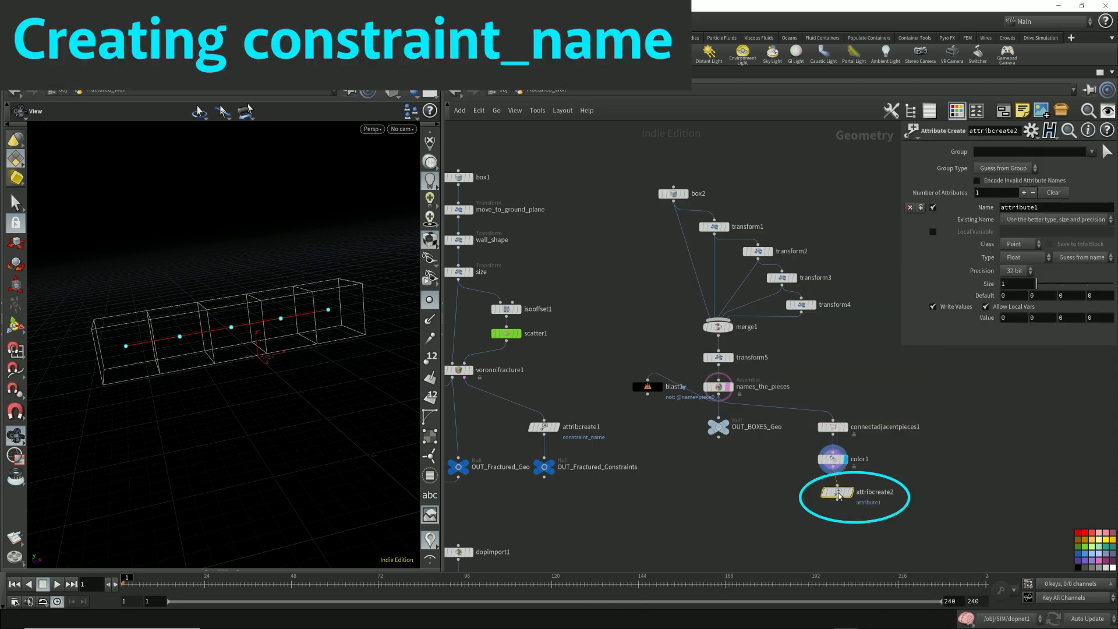
pyautogui.moveTo(840, 496); pyautogui.dragTo(835, 501)
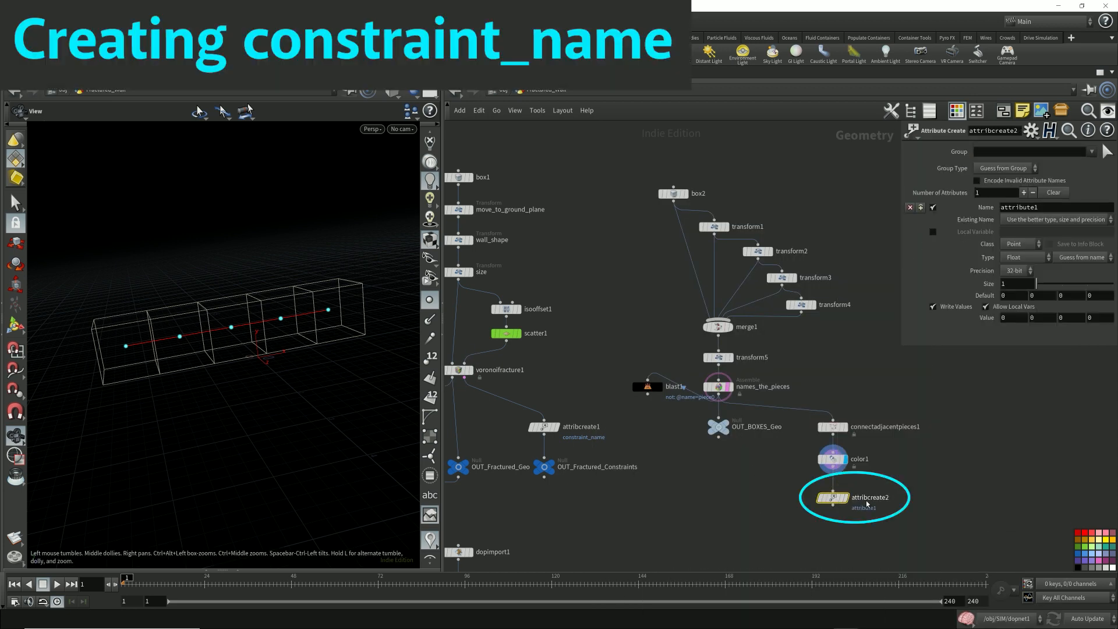
pyautogui.click(846, 498)
# Step: Define the new attribute as constraint_name with class Primitive, type String and the string value blue
pyautogui.moveTo(1044, 208); pyautogui.dragTo(904, 207)
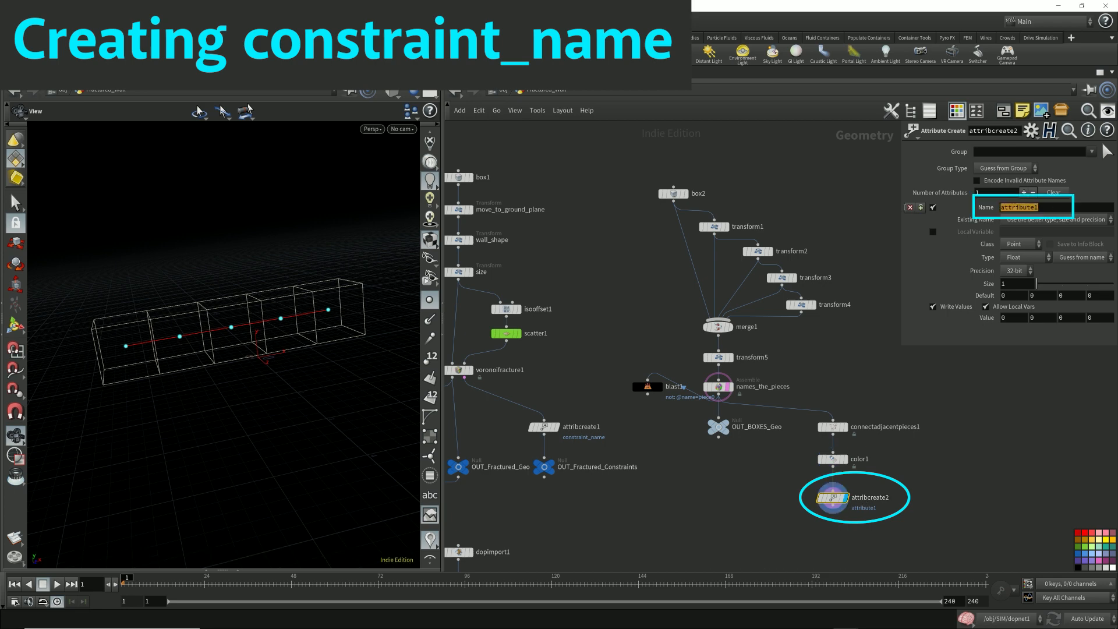
pyautogui.write('constraint')
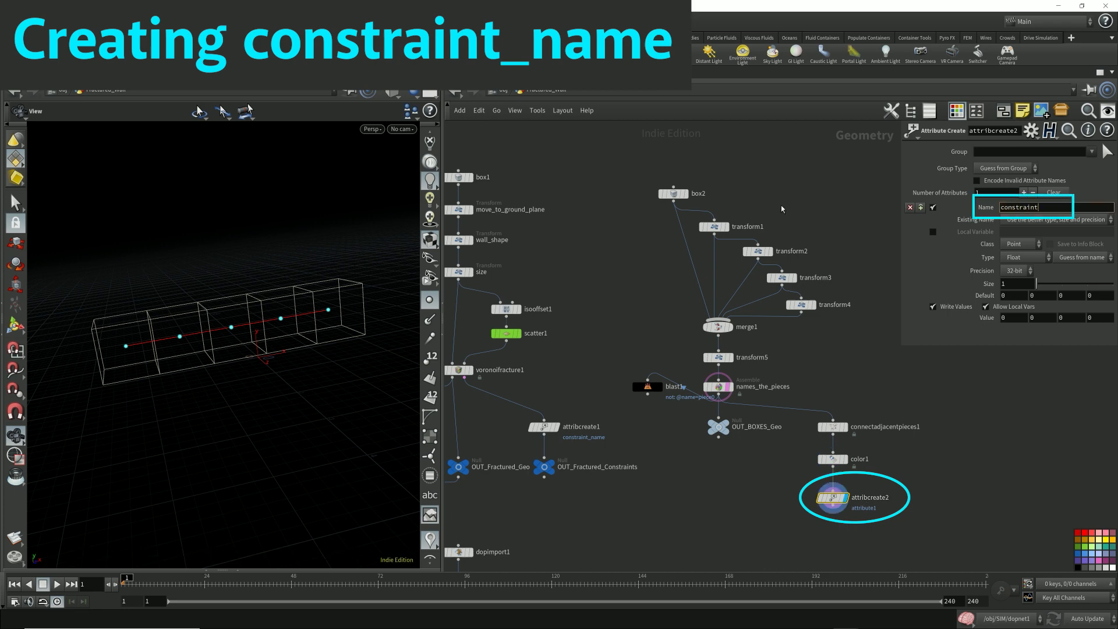
pyautogui.write('_name')
pyautogui.press('Return')
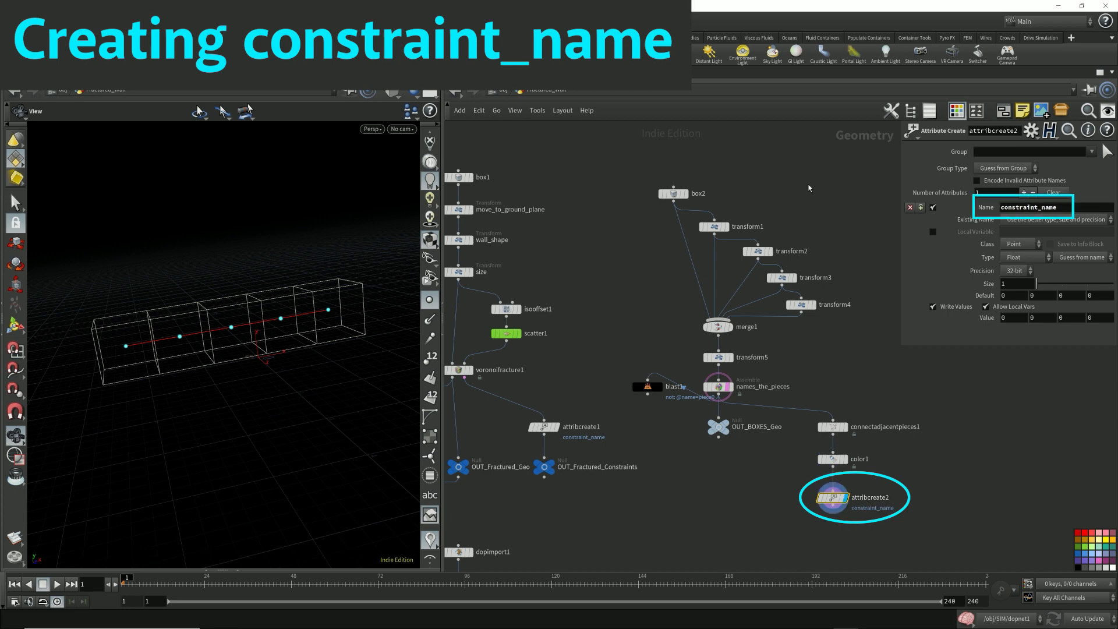
pyautogui.click(1019, 244)
pyautogui.click(1023, 269)
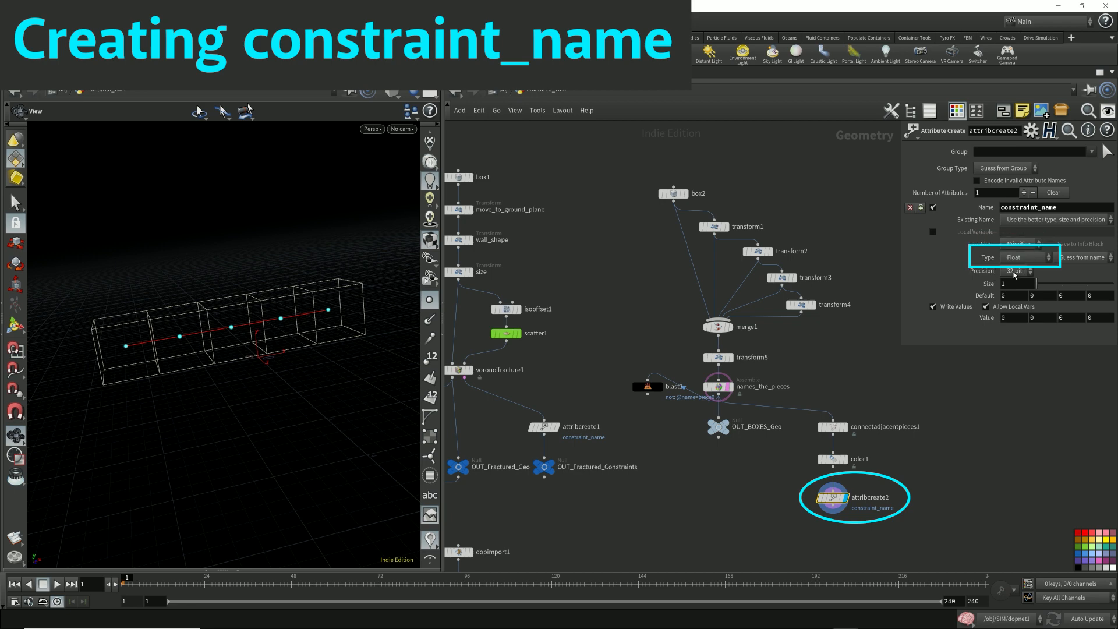
pyautogui.click(1022, 261)
pyautogui.click(1020, 294)
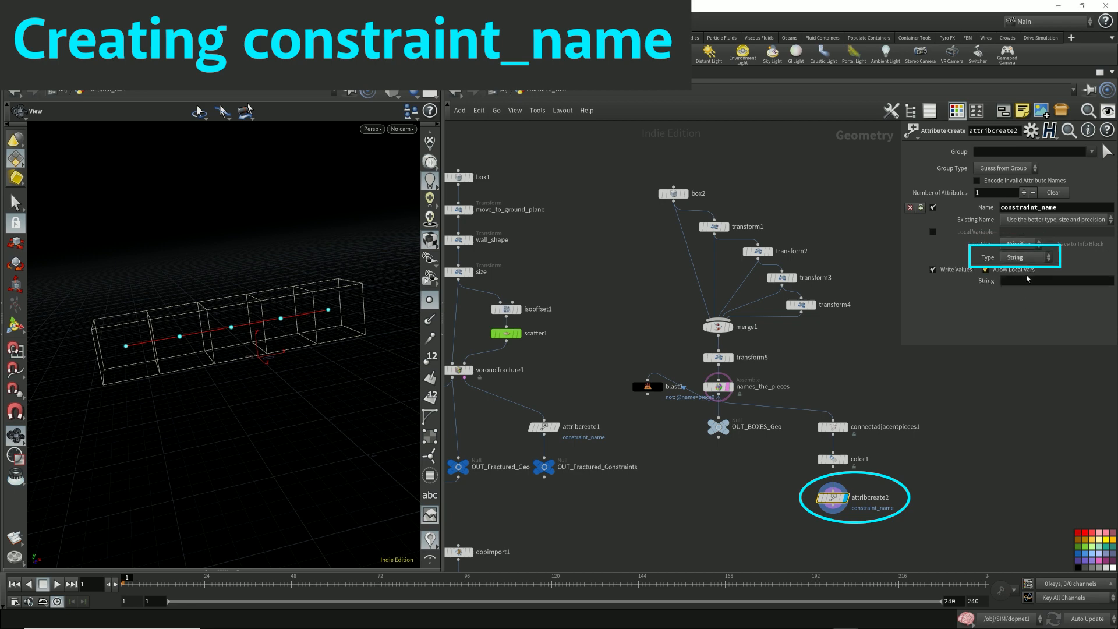
pyautogui.click(1020, 282)
pyautogui.write('blue')
pyautogui.press('Return')
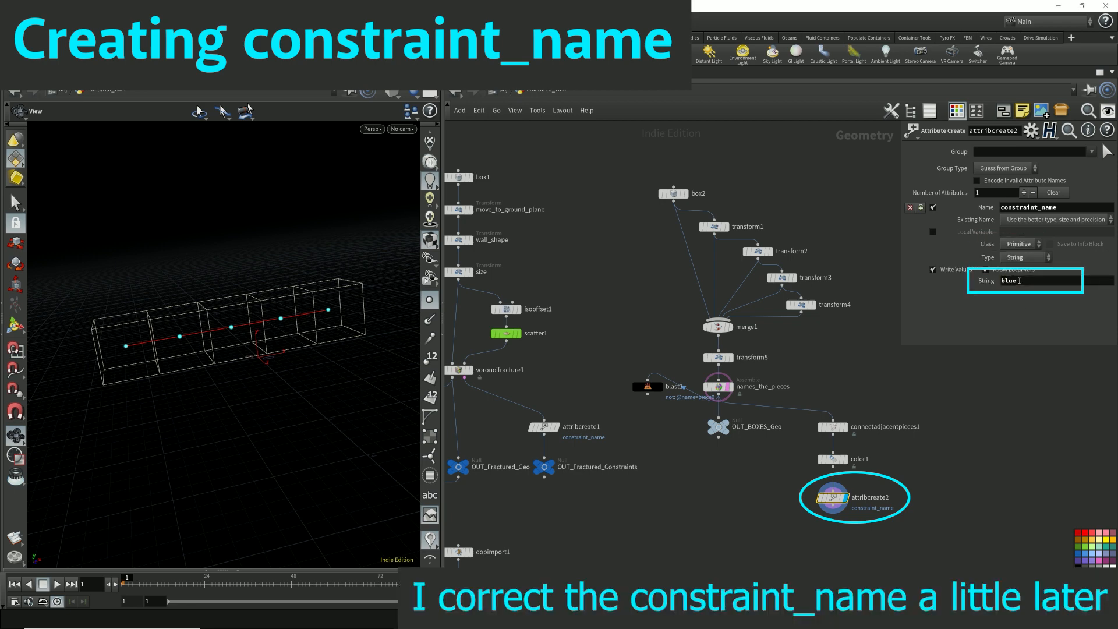
# Step: Append a Null to attribcreate2, align it beneath and name it OUT_BOXES_Constraint
pyautogui.rightClick(832, 509)
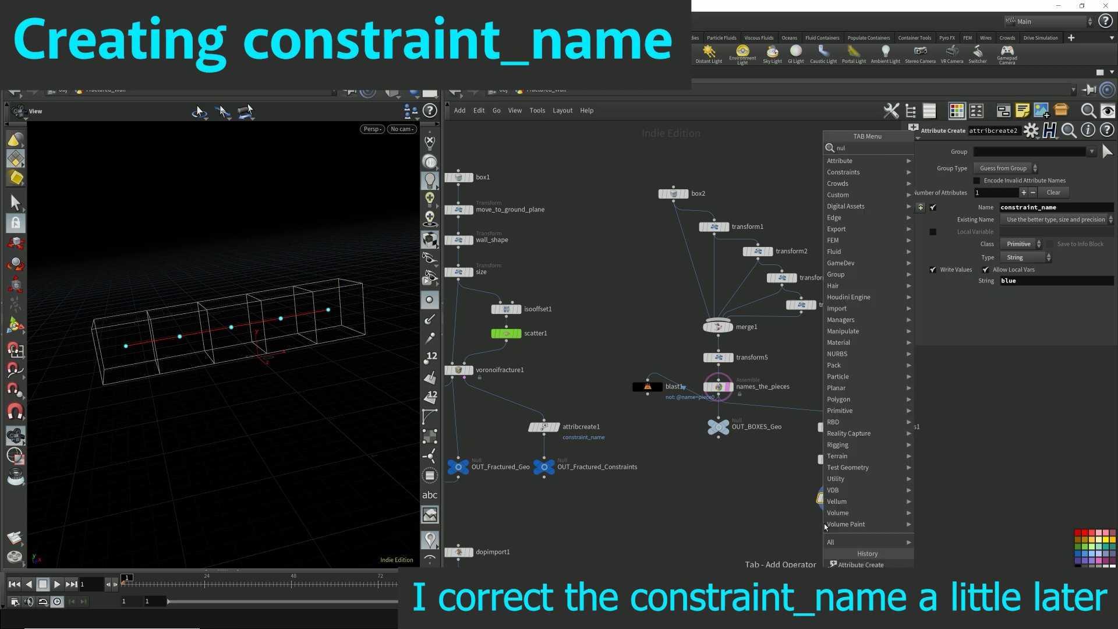
pyautogui.write('null')
pyautogui.press('Return')
pyautogui.click(823, 531)
pyautogui.moveTo(824, 532); pyautogui.dragTo(834, 533)
pyautogui.doubleClick(854, 533)
pyautogui.write('OUT_BOXES_Constraint')
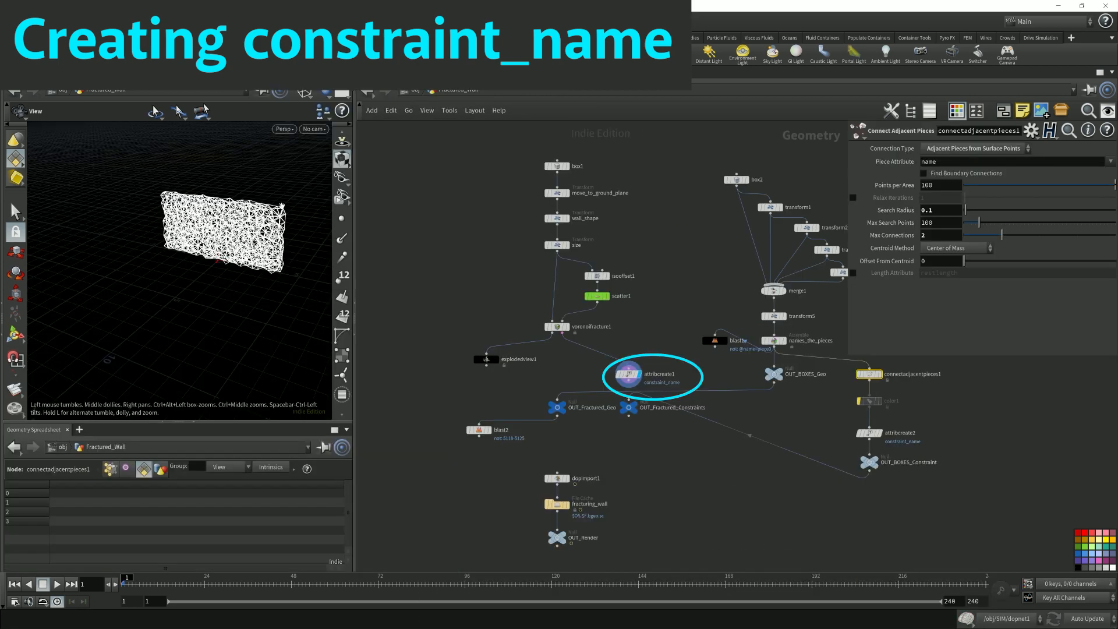
# Step: Examine the primitive attributes constraint_name and restlength on attribcreate1 and OUT_Fractured_Constraints in the Geometry Spreadsheet
pyautogui.moveTo(274, 233); pyautogui.dragTo(300, 245)
pyautogui.moveTo(300, 244); pyautogui.dragTo(333, 241, button='middle')
pyautogui.moveTo(595, 381); pyautogui.dragTo(678, 362)
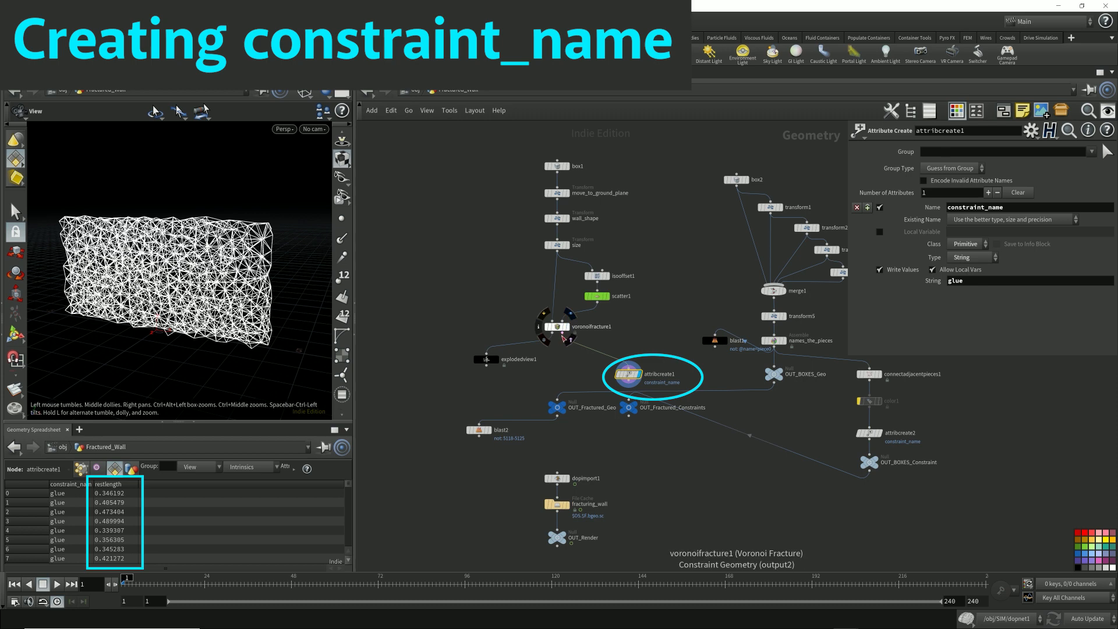
pyautogui.scroll(4, 564, 335)
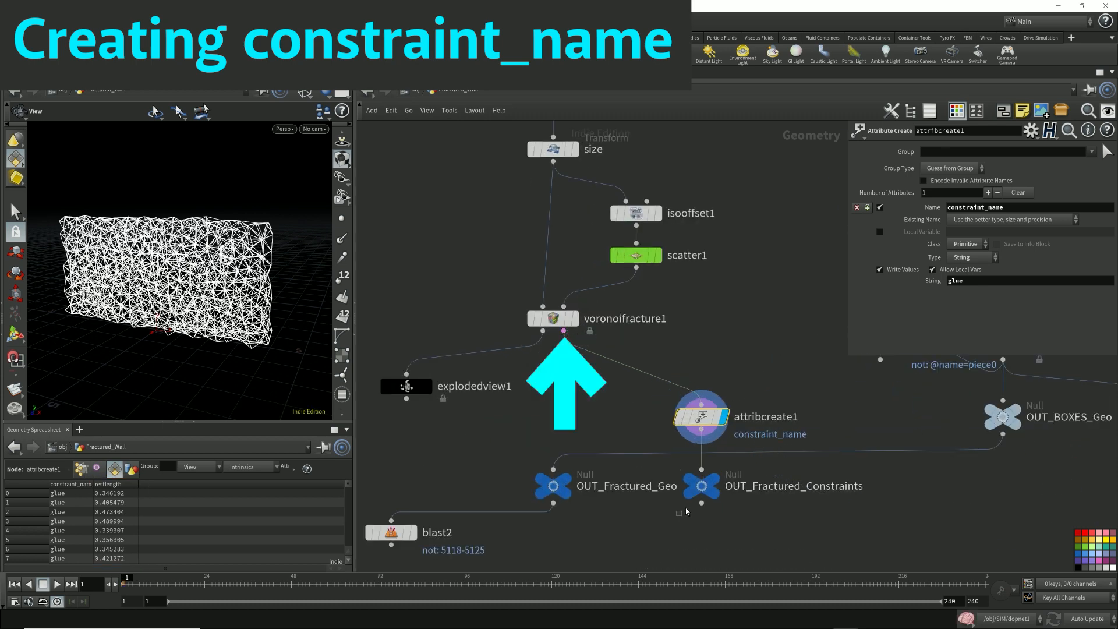
pyautogui.click(701, 485)
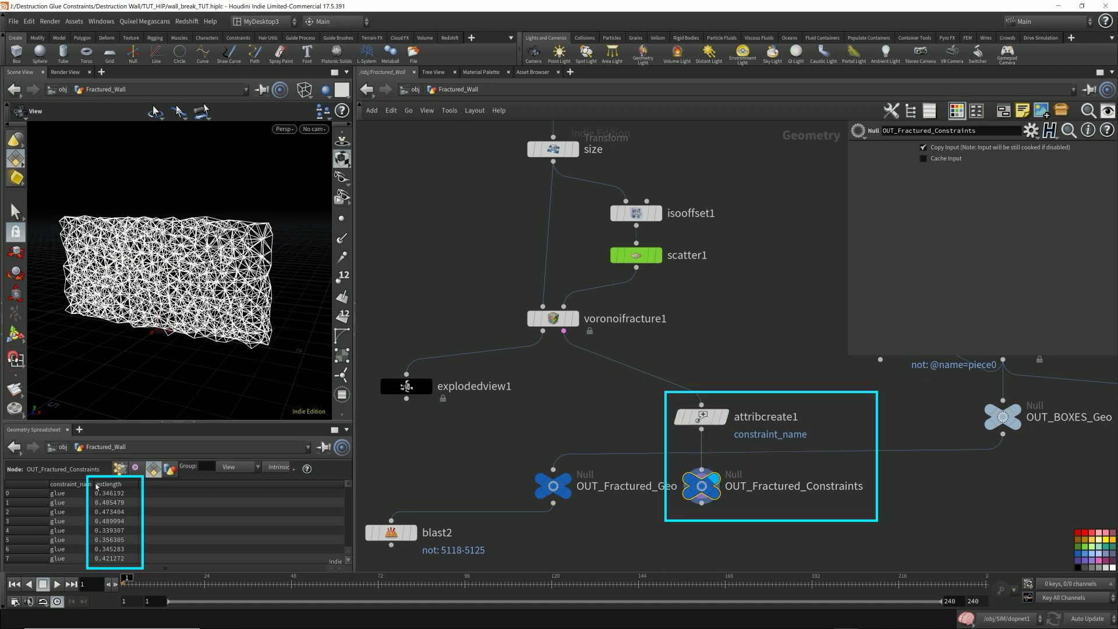
pyautogui.moveTo(95, 484); pyautogui.dragTo(115, 484)
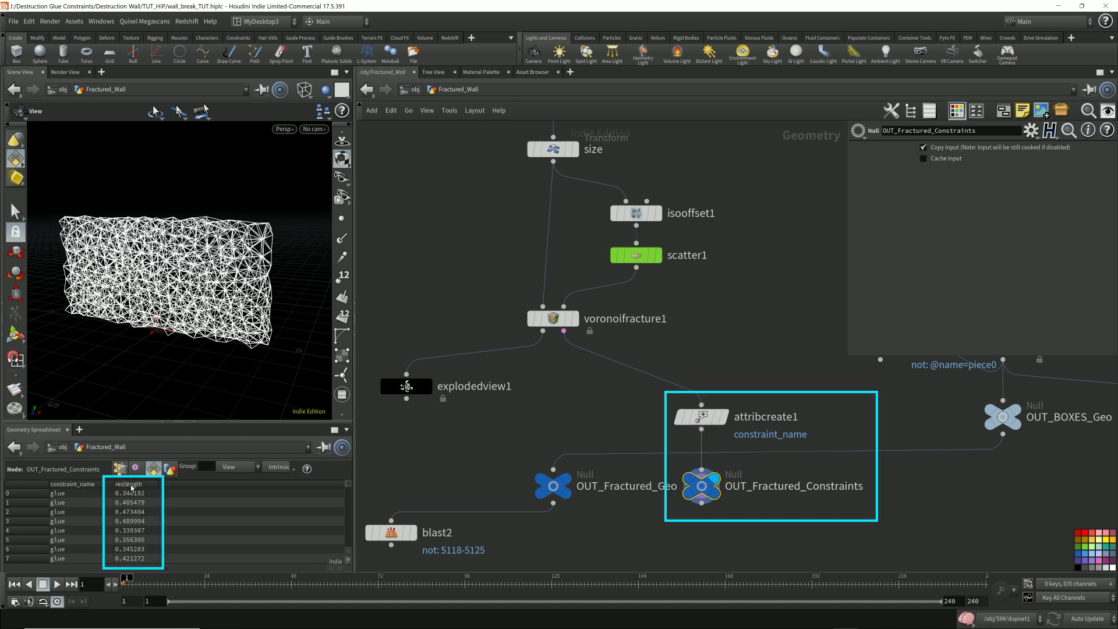
# Step: Check which primitive attributes OUT_BOXES_Constraint carries, for comparison with the fractured wall's constraints
pyautogui.moveTo(1060, 484); pyautogui.dragTo(566, 449, button='middle')
pyautogui.scroll(-6, 567, 449)
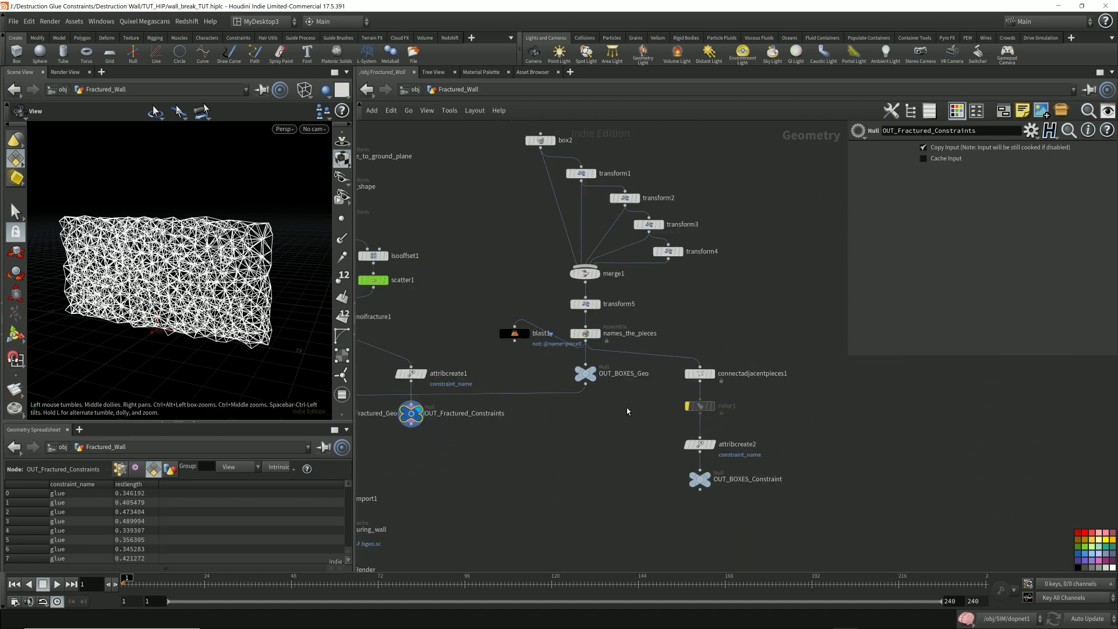
pyautogui.moveTo(719, 463); pyautogui.dragTo(706, 447, button='middle')
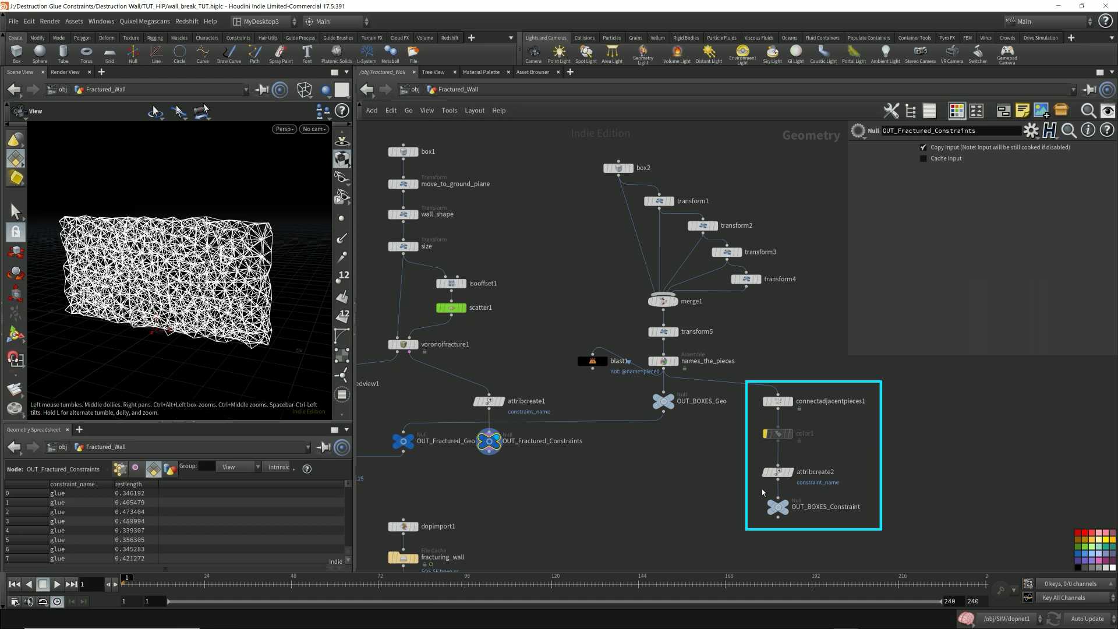
pyautogui.click(838, 505)
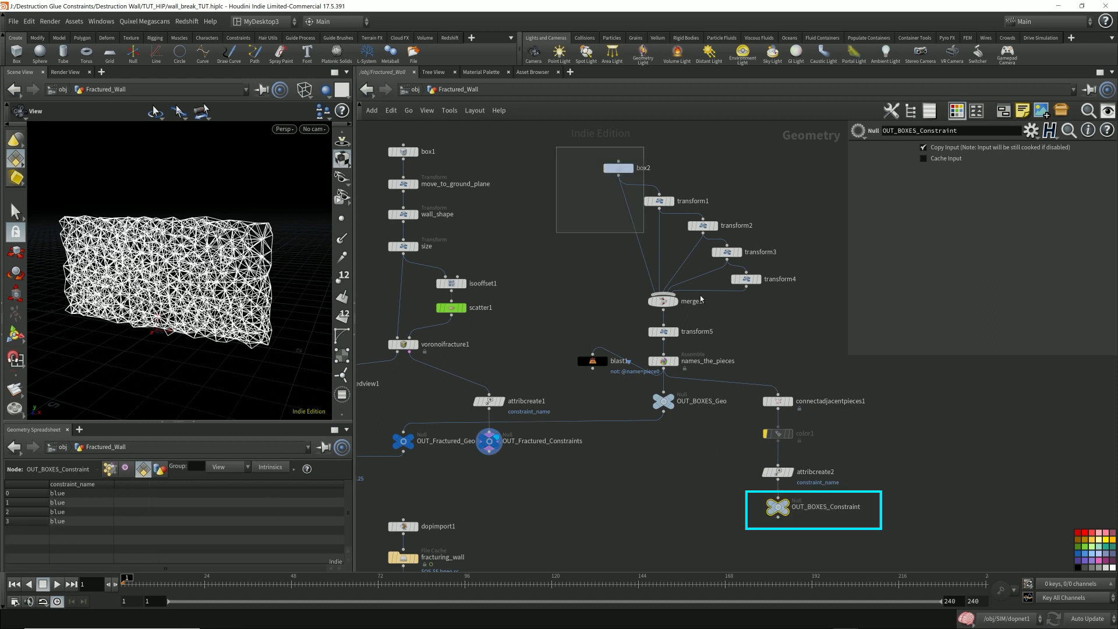
# Step: Enclose the box demonstration nodes in a network box titled "Demonstrate How to Manually Create Constraints" and save the scene
pyautogui.moveTo(613, 202); pyautogui.dragTo(942, 548)
pyautogui.hotkey('shift', 'o')
pyautogui.write('ManualDemonstrate How to')
pyautogui.press('End')
pyautogui.write('ly Create Constraints')
pyautogui.press('Return')
pyautogui.hotkey('ctrl', 's')
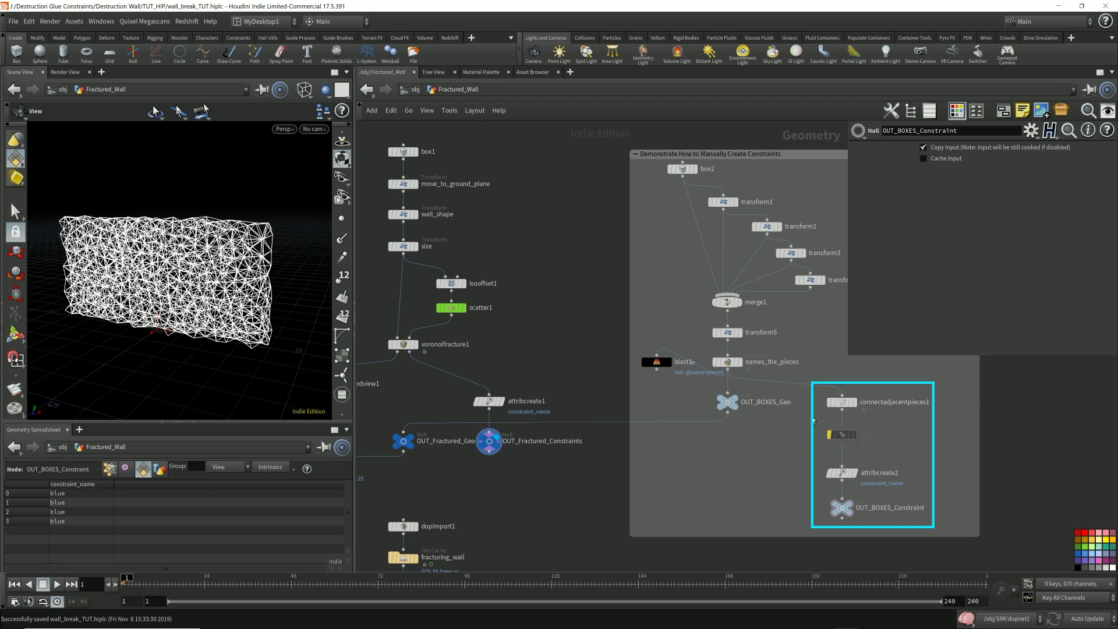
# Step: Inspect connectadjacentpieces1's output and change attribcreate2's constraint_name string value to glue
pyautogui.click(839, 402)
pyautogui.click(854, 402)
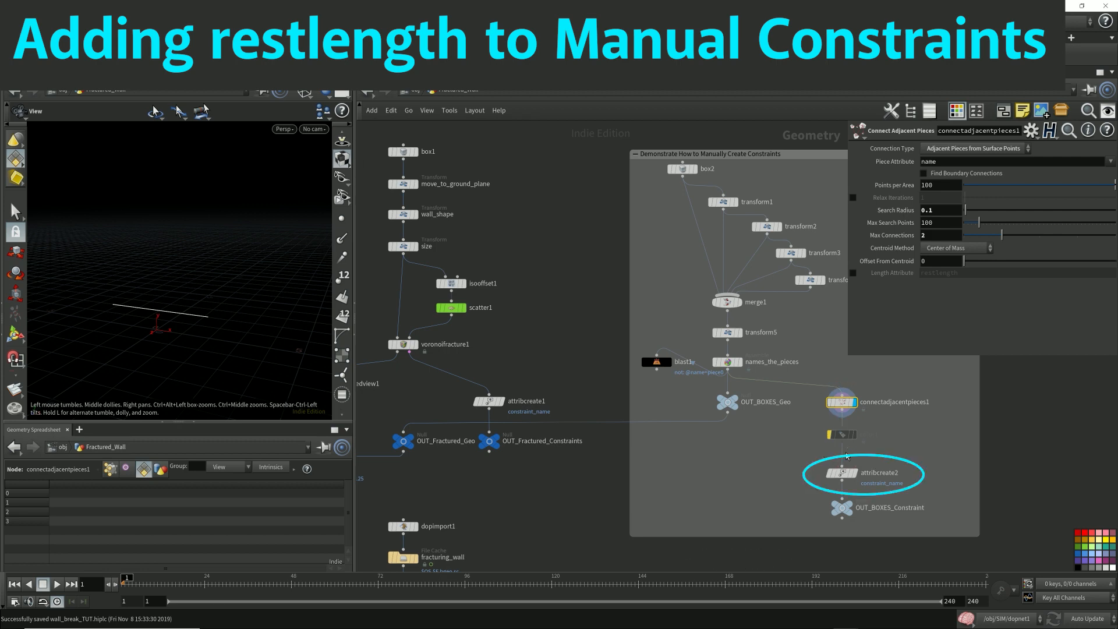
pyautogui.click(845, 473)
pyautogui.click(856, 474)
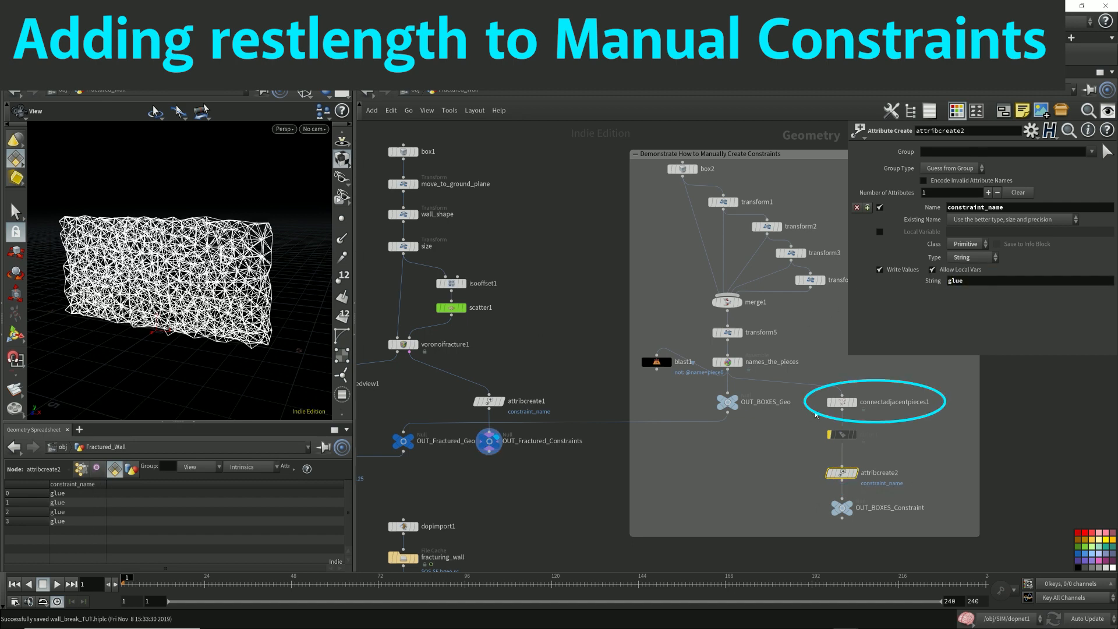
# Step: Enable the restlength Length Attribute on connectadjacentpieces1 and display OUT_BOXES_Constraint to check its attributes
pyautogui.click(913, 407)
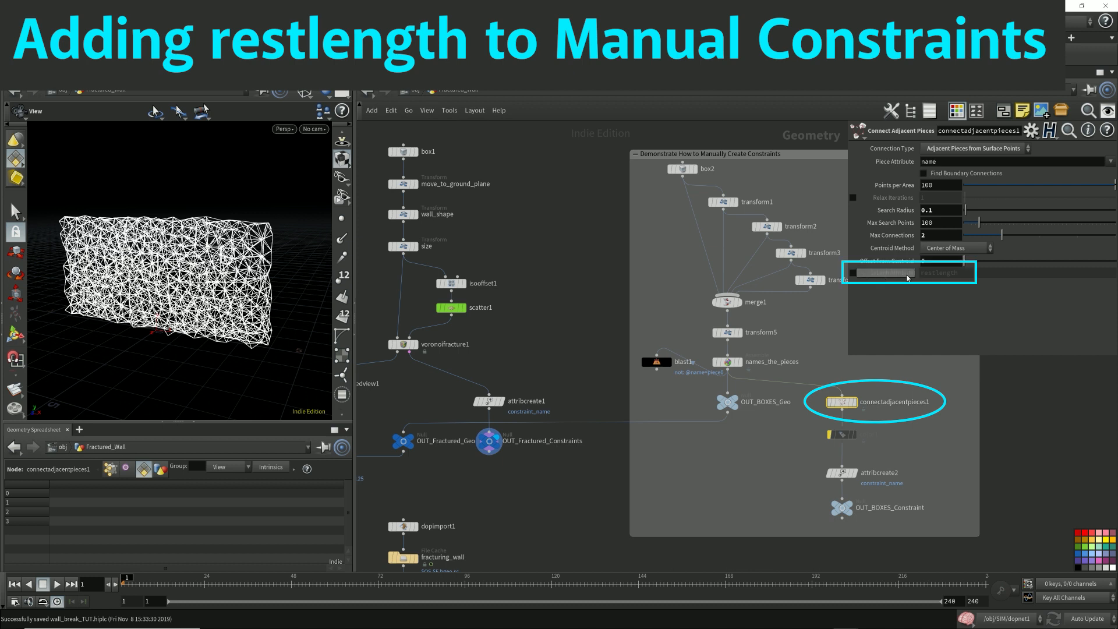
pyautogui.click(852, 274)
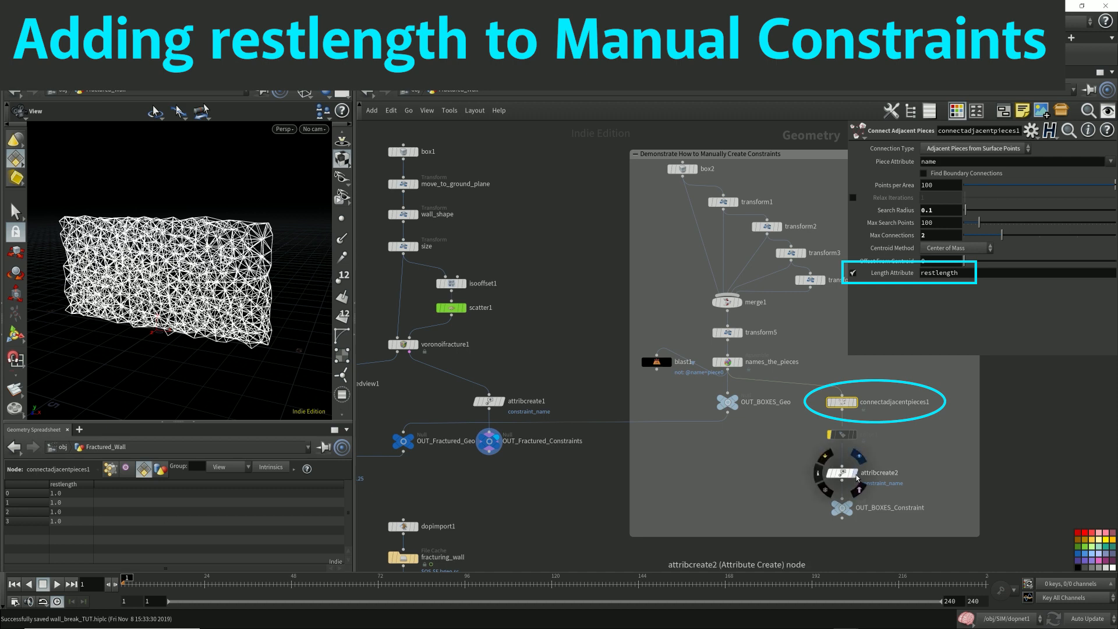
pyautogui.click(842, 507)
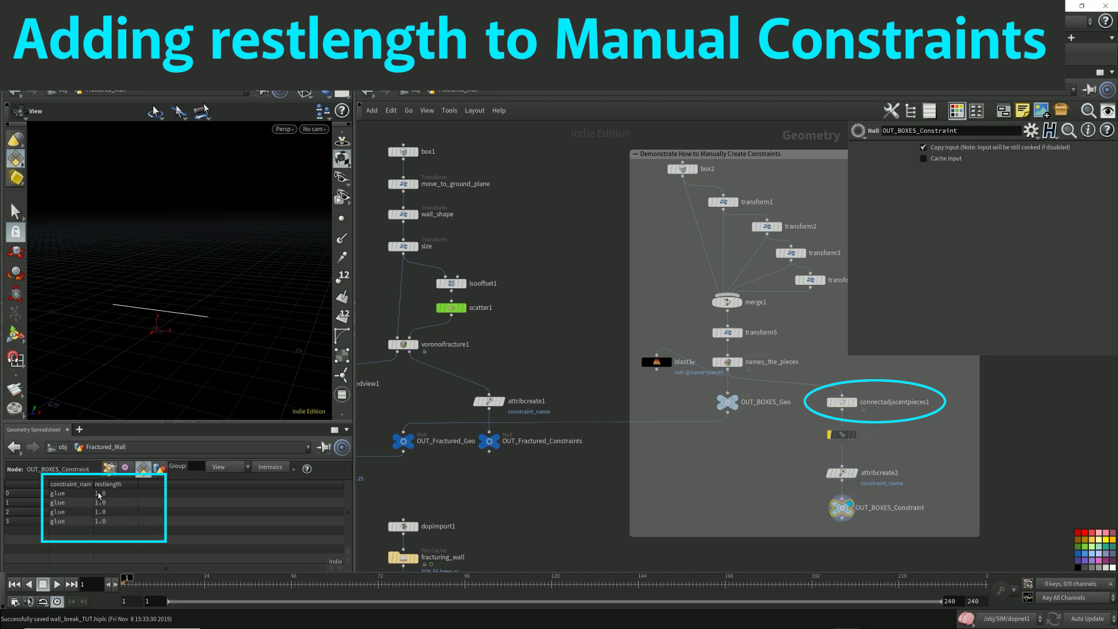
# Step: Wire OUT_BOXES_Geo into OUT_Fractured_Geo and OUT_BOXES_Constraint into OUT_Fractured_Constraints
pyautogui.moveTo(93, 484); pyautogui.dragTo(118, 486)
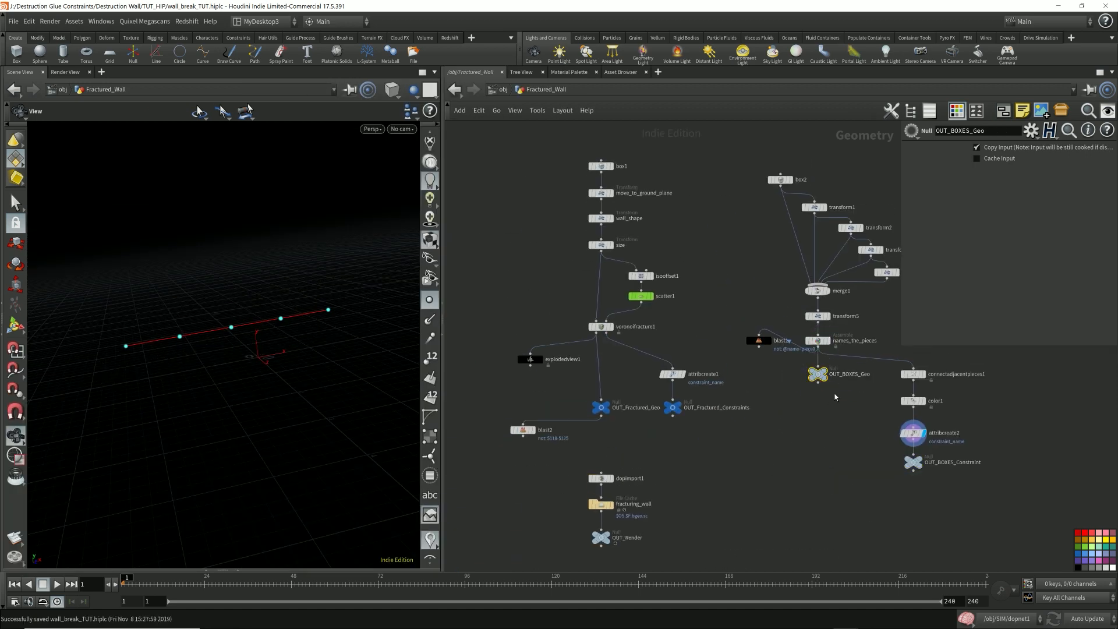
pyautogui.moveTo(797, 438); pyautogui.dragTo(602, 400)
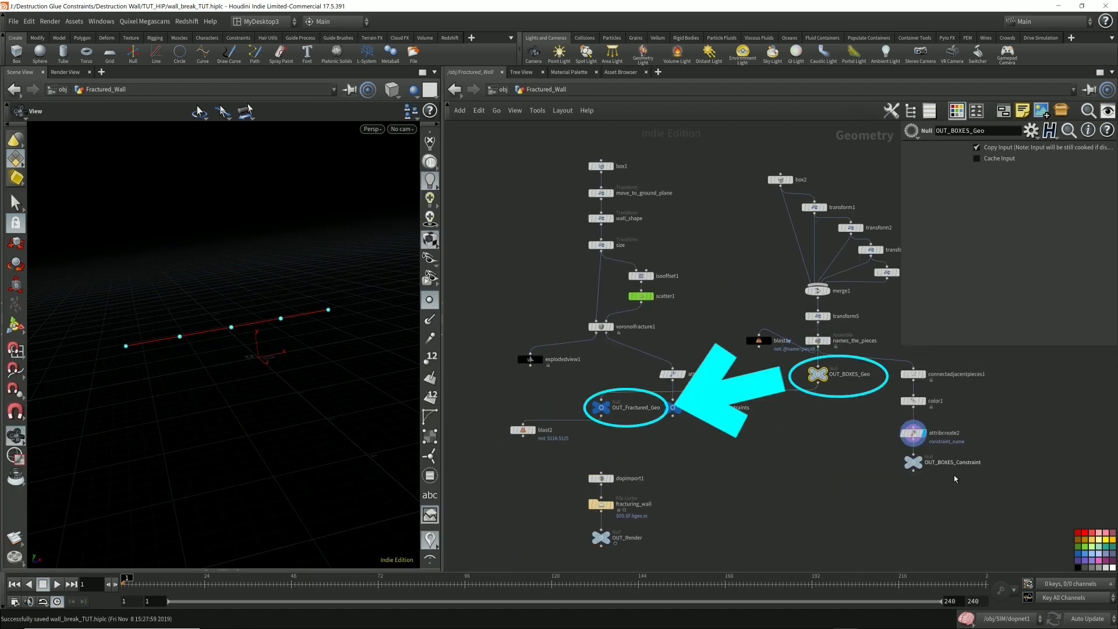
pyautogui.click(914, 466)
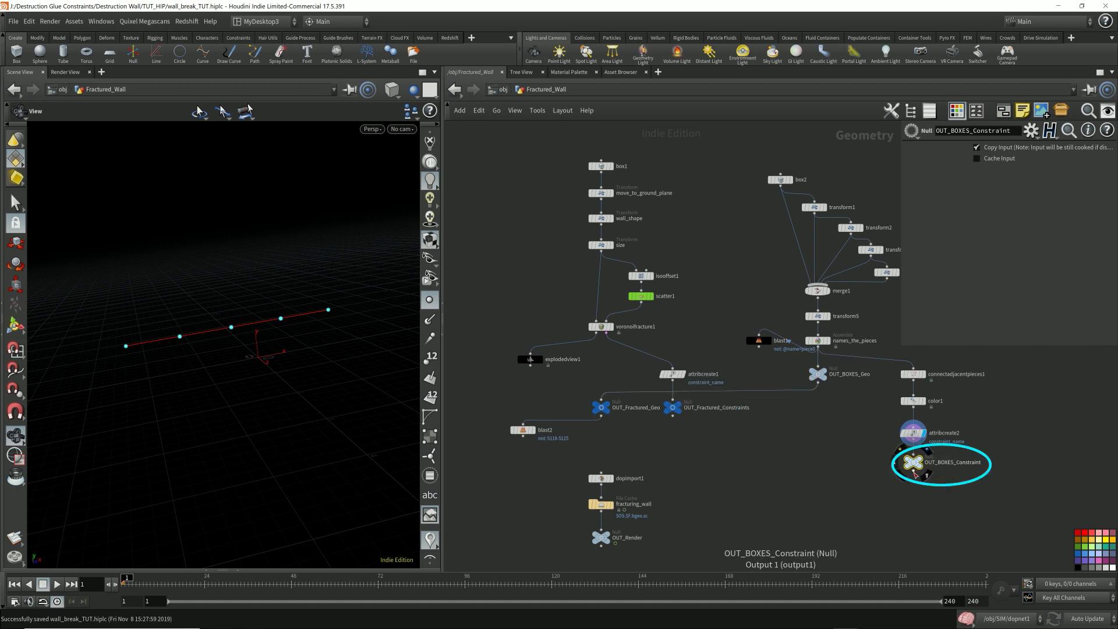
pyautogui.moveTo(915, 474); pyautogui.dragTo(845, 495)
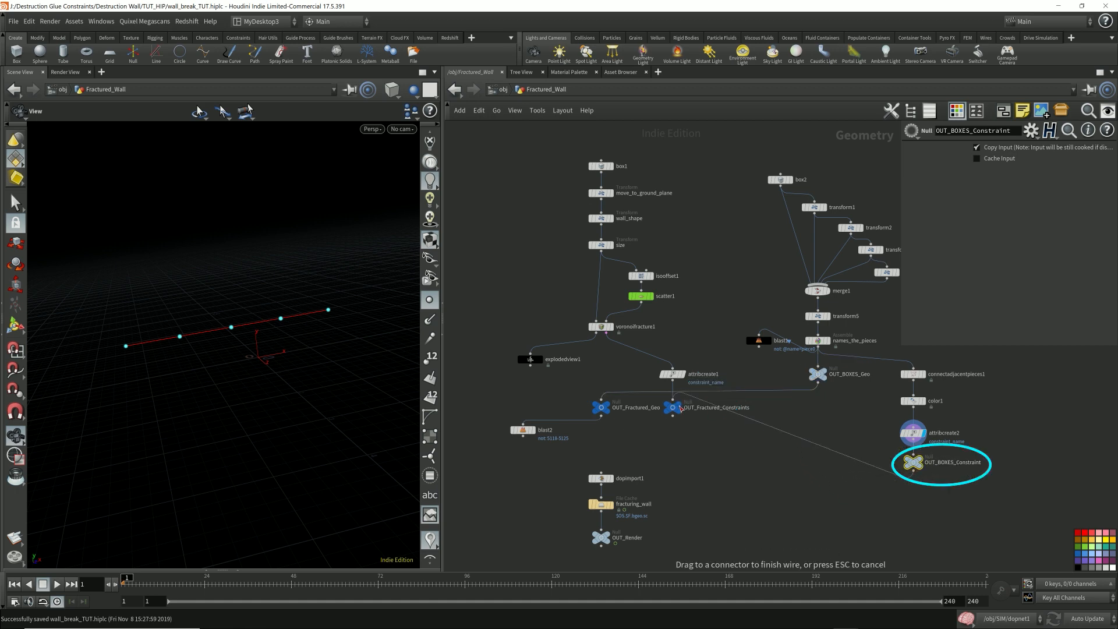
pyautogui.moveTo(680, 408); pyautogui.dragTo(675, 407)
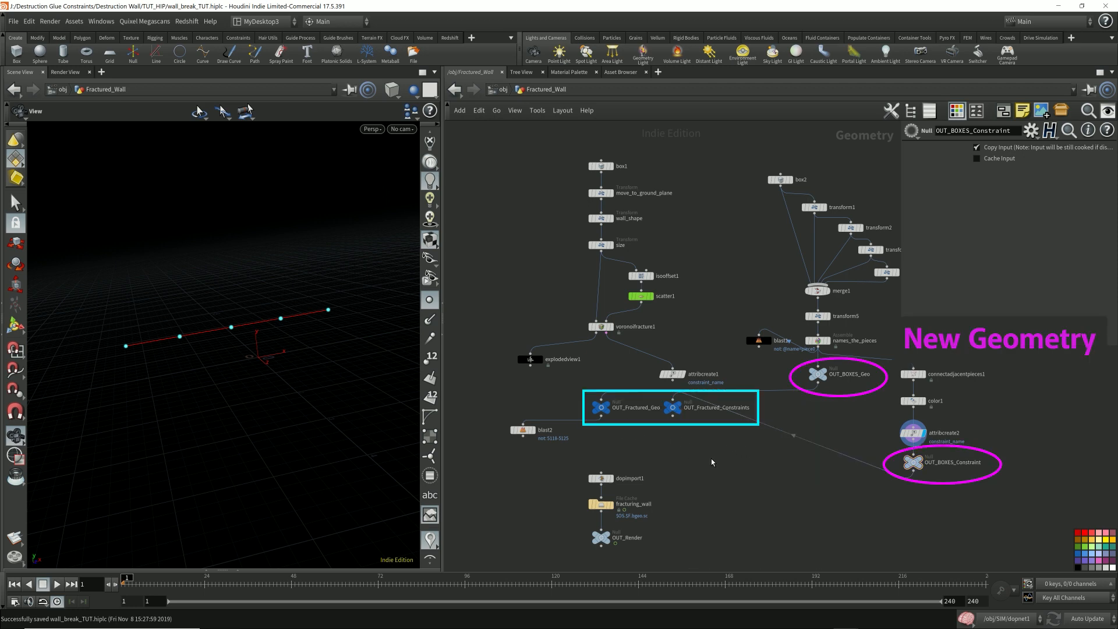
# Step: Open dopnet1 inside the SIM object and play the simulation of the ball hitting the box wall
pyautogui.click(503, 91)
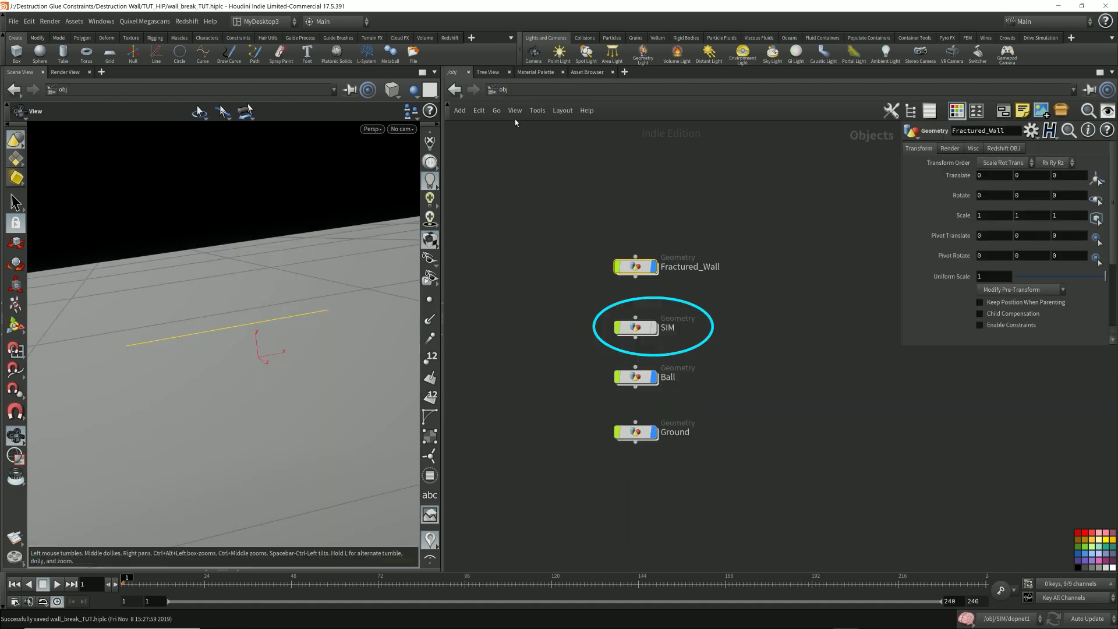
pyautogui.doubleClick(636, 327)
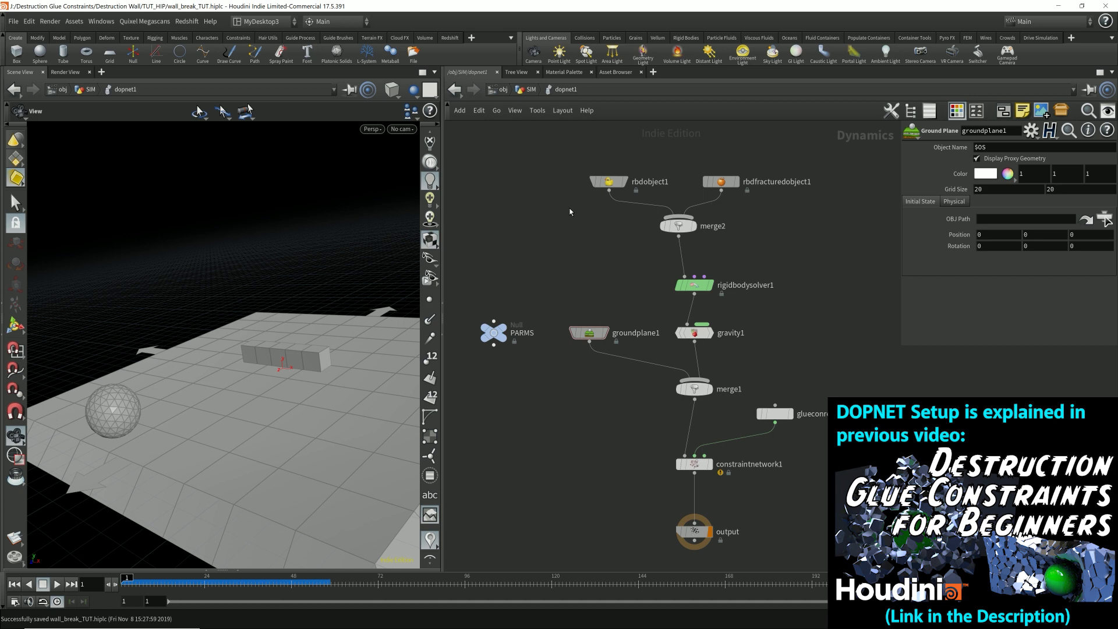
pyautogui.moveTo(633, 174); pyautogui.dragTo(639, 165)
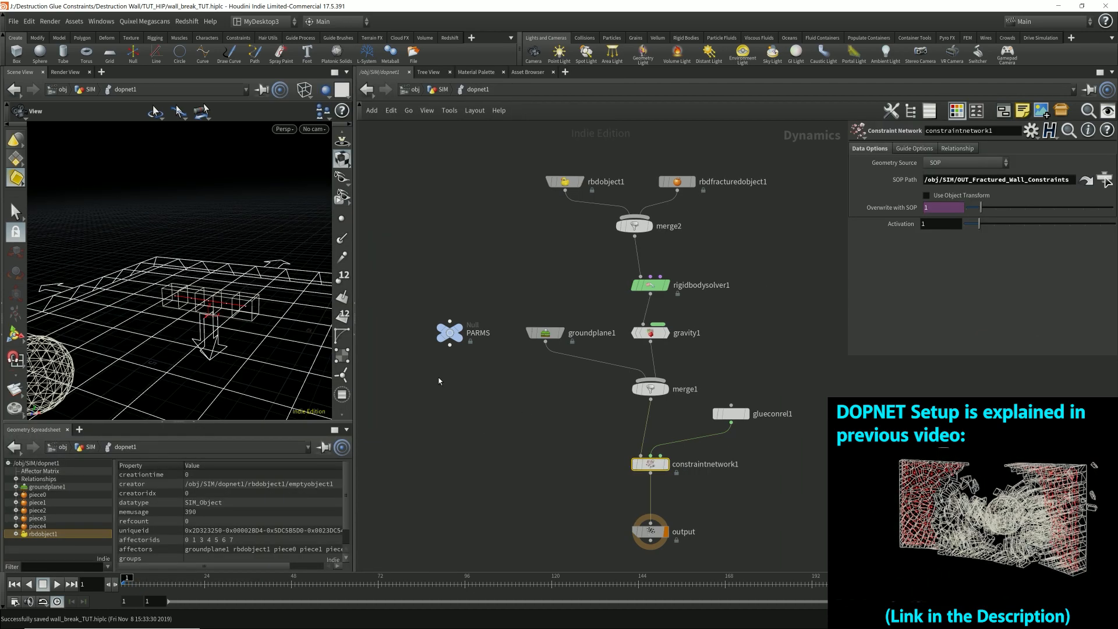
pyautogui.click(57, 584)
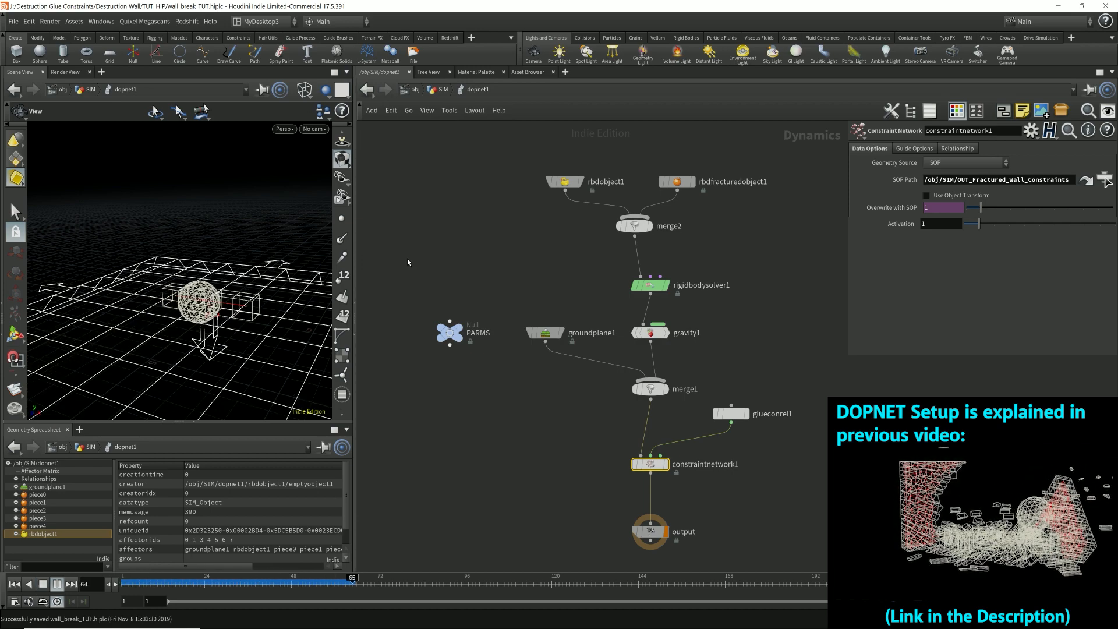
pyautogui.press('Escape')
# Step: Set the viewport to Flat Wire Shaded and scrub the simulation back to frame 63
pyautogui.moveTo(262, 247); pyautogui.dragTo(213, 244)
pyautogui.click(305, 91)
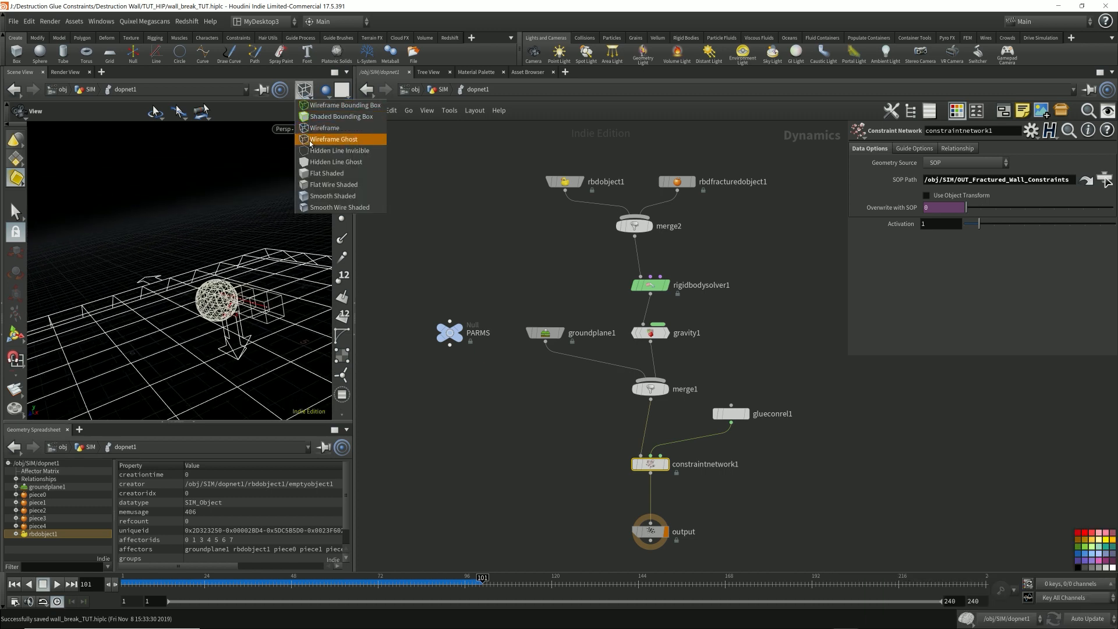
pyautogui.click(312, 187)
pyautogui.moveTo(312, 206); pyautogui.dragTo(255, 307)
pyautogui.moveTo(254, 307); pyautogui.dragTo(341, 334, button='middle')
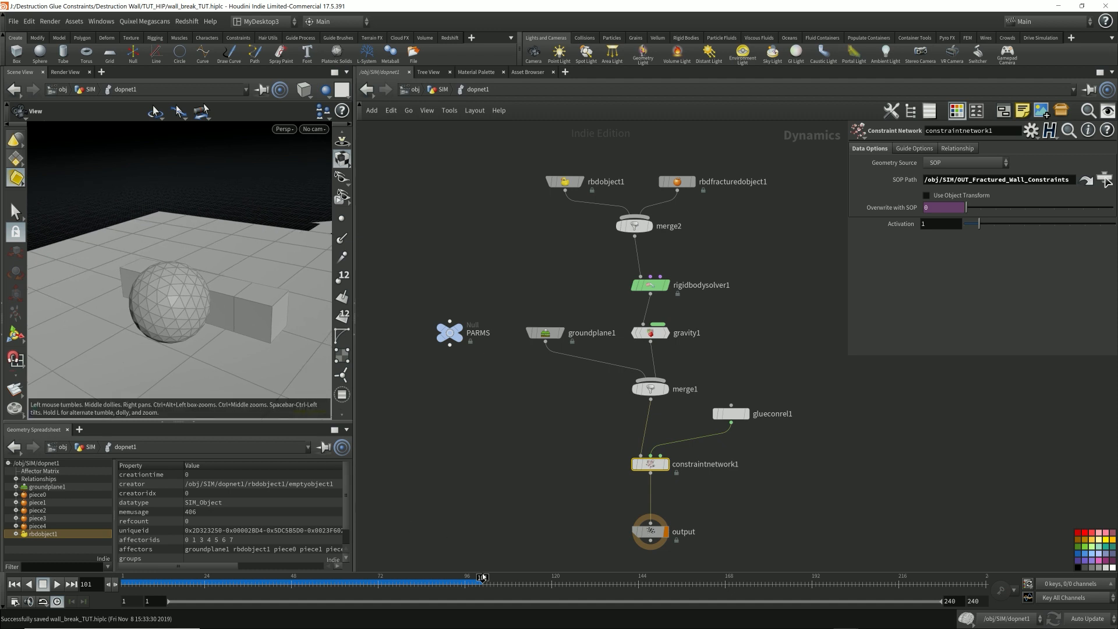
pyautogui.moveTo(482, 578); pyautogui.dragTo(345, 578)
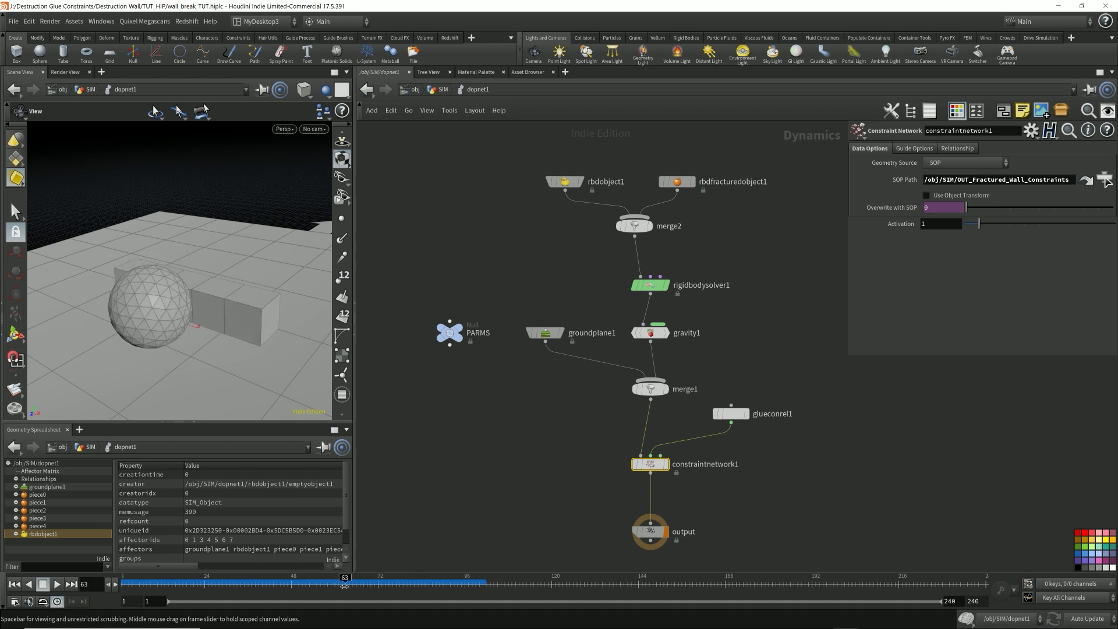
# Step: In Fractured_Wall, move the nodes from box2 through transform5 up, away from names_the_pieces, and display transform5
pyautogui.click(443, 89)
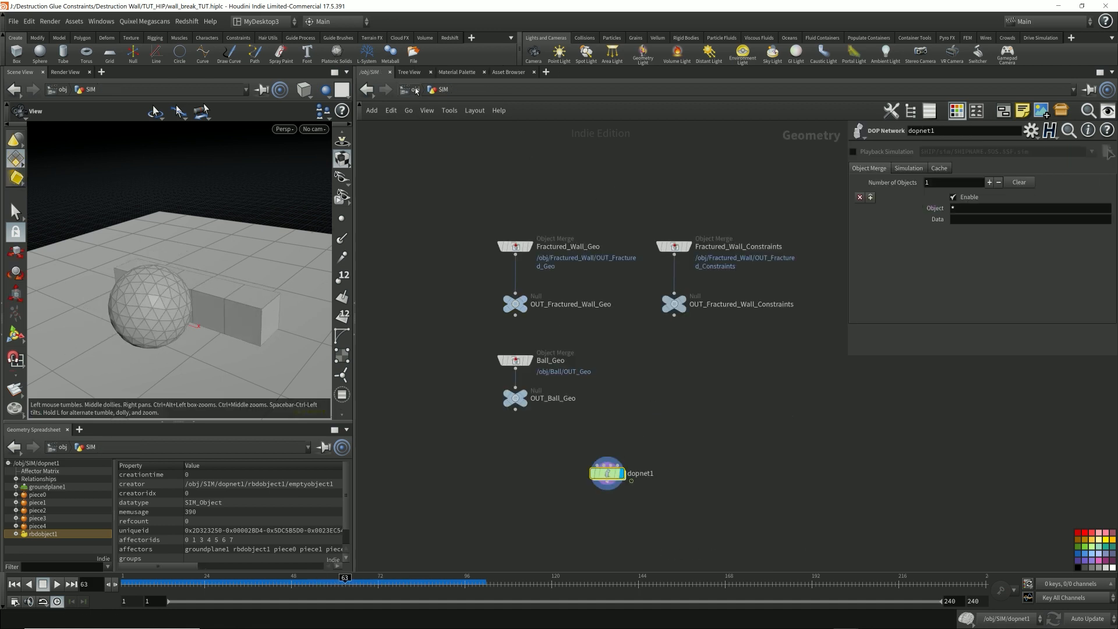
pyautogui.click(415, 89)
pyautogui.doubleClick(600, 274)
pyautogui.click(735, 399)
pyautogui.moveTo(842, 186); pyautogui.dragTo(714, 221, button='middle')
pyautogui.moveTo(487, 166); pyautogui.dragTo(670, 374)
pyautogui.moveTo(552, 372); pyautogui.dragTo(552, 307)
pyautogui.click(564, 303)
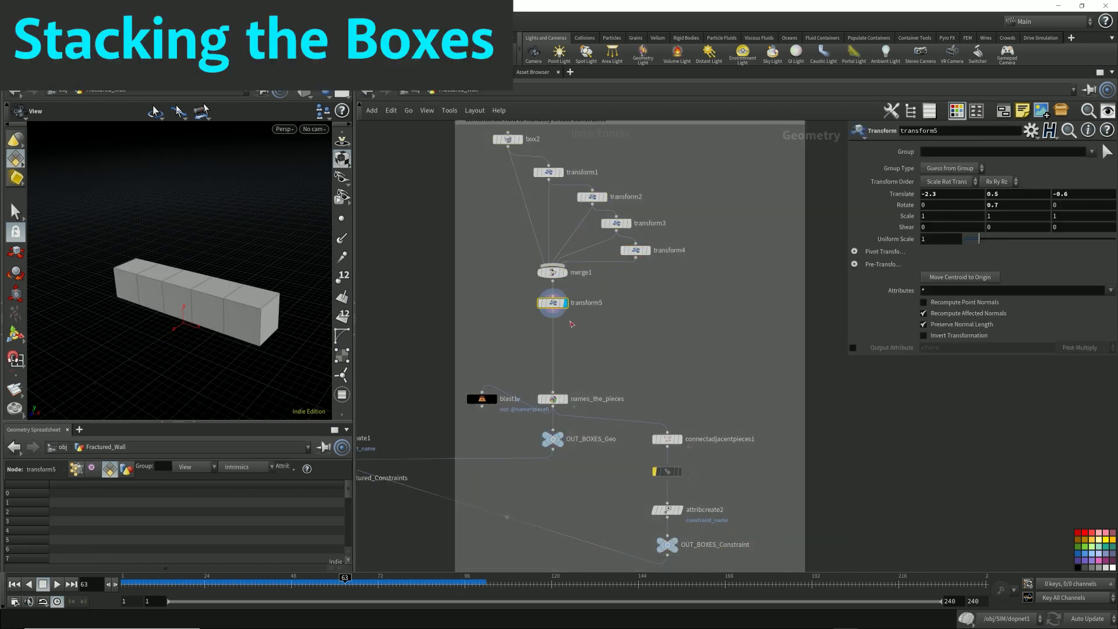
# Step: Add a Transform node branching off transform5's output
pyautogui.press('Tab')
pyautogui.write('rt')
pyautogui.press('BackSpace')
pyautogui.press('BackSpace')
pyautogui.write('trans')
pyautogui.press('Return')
pyautogui.click(614, 334)
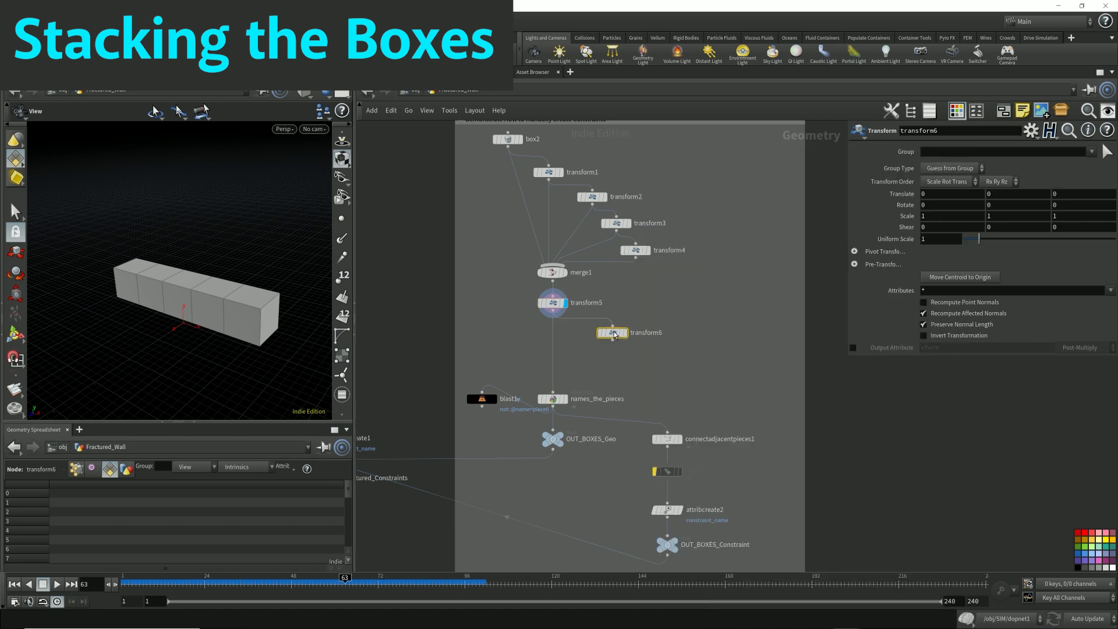
# Step: Display the new Transform, set its Y translation to 1, and place it beside the main chain
pyautogui.moveTo(614, 335)
pyautogui.moveTo(612, 337); pyautogui.dragTo(610, 348)
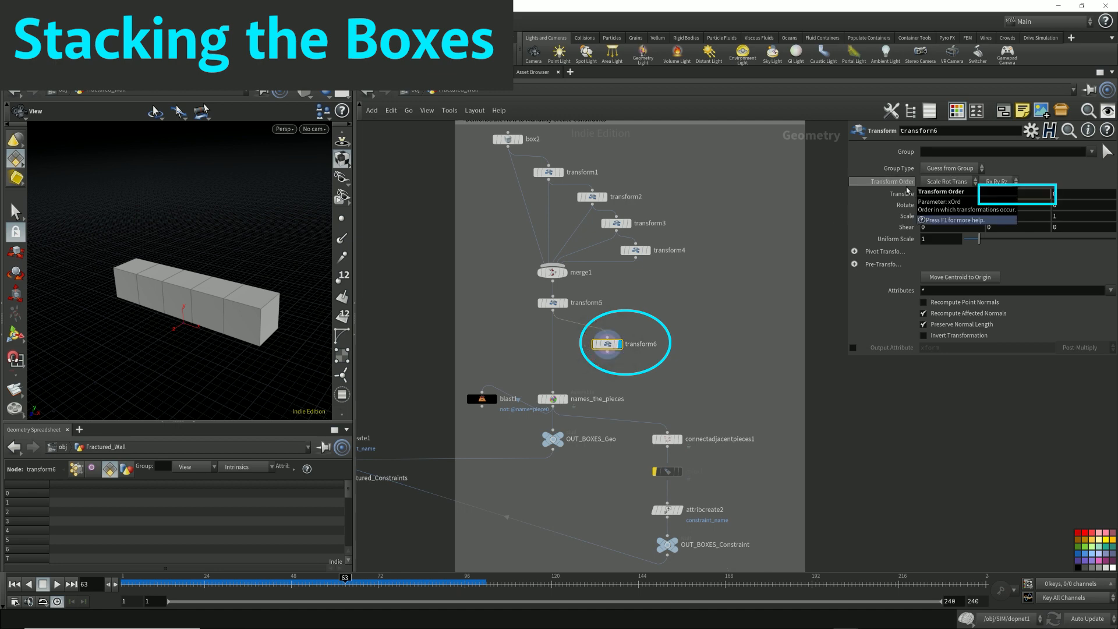
pyautogui.write('1')
pyautogui.press('Return')
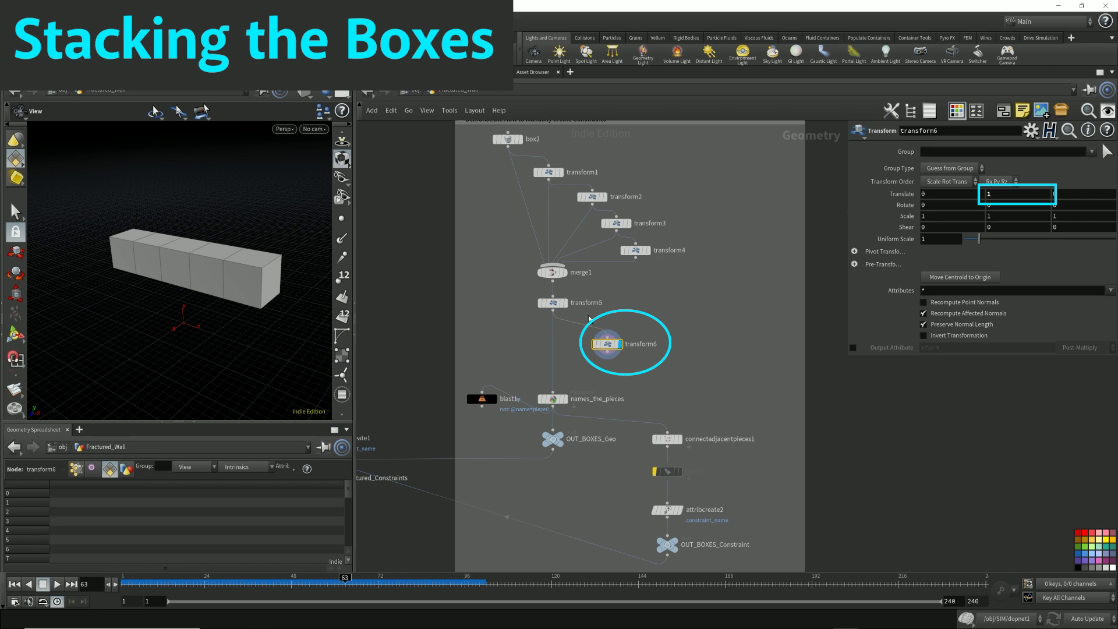
pyautogui.moveTo(615, 345); pyautogui.dragTo(639, 336)
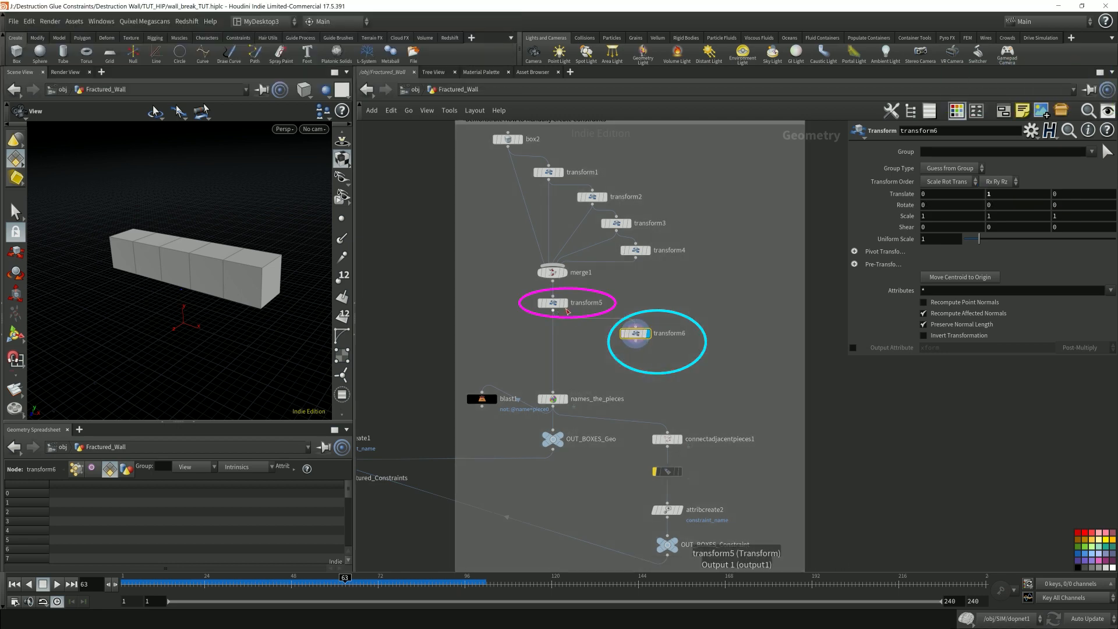
# Step: Template transform5 and set the viewport to Wireframe to compare the original row of boxes with the raised copy
pyautogui.click(564, 303)
pyautogui.moveTo(258, 338); pyautogui.dragTo(260, 310)
pyautogui.moveTo(203, 317); pyautogui.dragTo(330, 310, button='middle')
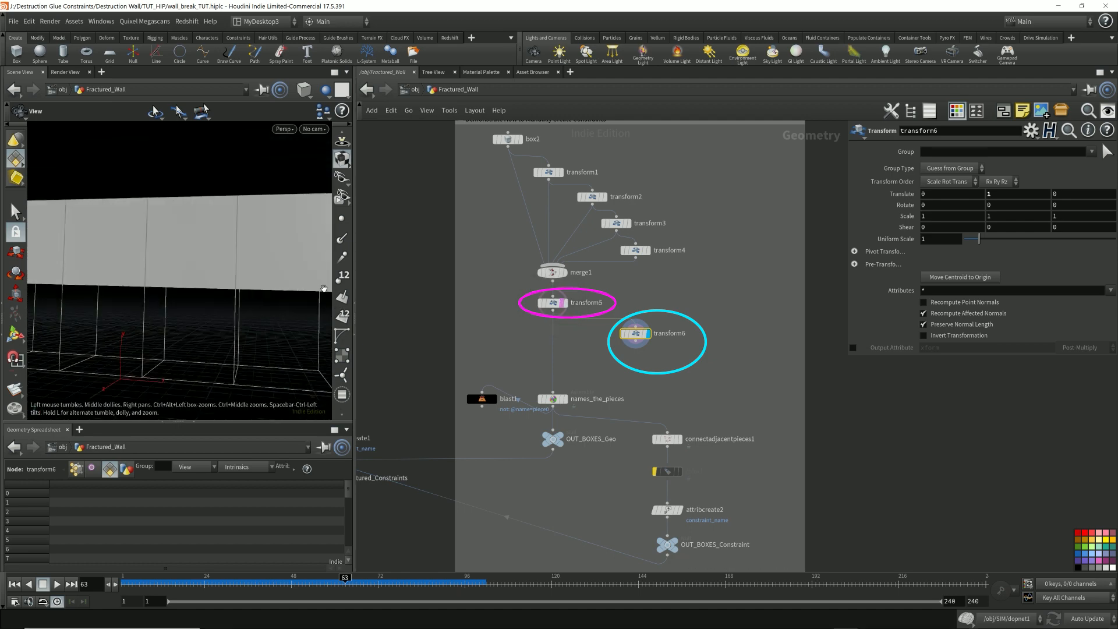
pyautogui.click(308, 91)
pyautogui.click(321, 129)
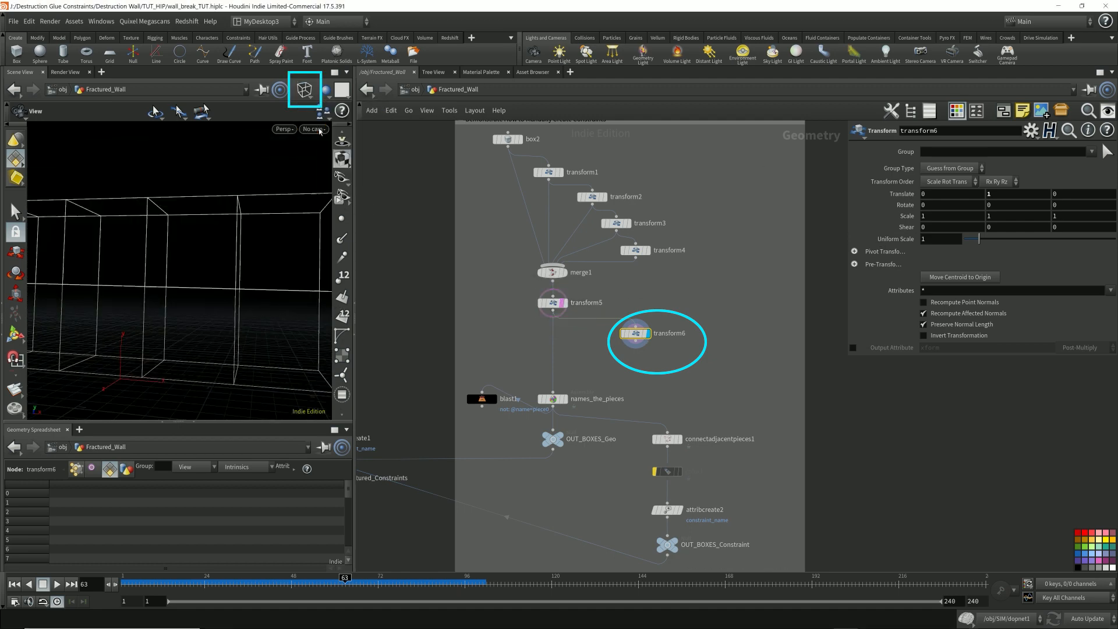
pyautogui.moveTo(250, 220); pyautogui.dragTo(250, 253)
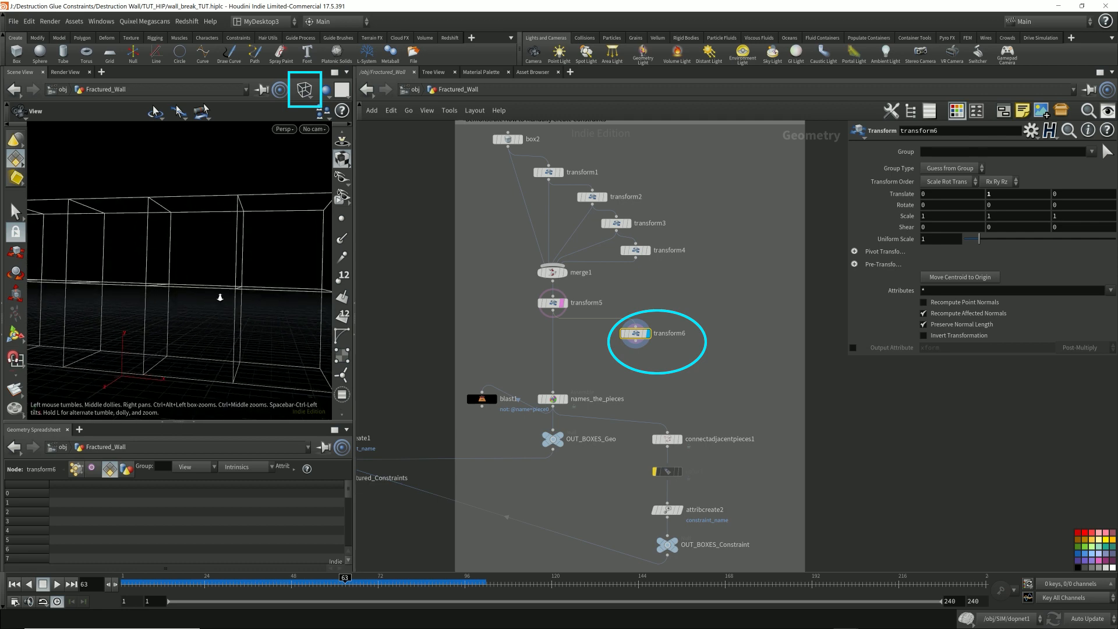
pyautogui.moveTo(208, 299); pyautogui.dragTo(299, 291, button='middle')
pyautogui.moveTo(282, 286); pyautogui.dragTo(245, 268)
pyautogui.moveTo(245, 267); pyautogui.dragTo(131, 239, button='middle')
pyautogui.moveTo(131, 239); pyautogui.dragTo(122, 264, button='right')
# Step: Merge transform5 and the raised copy with a new Merge node feeding names_the_pieces
pyautogui.press('Tab')
pyautogui.write('merg')
pyautogui.press('Return')
pyautogui.click(553, 372)
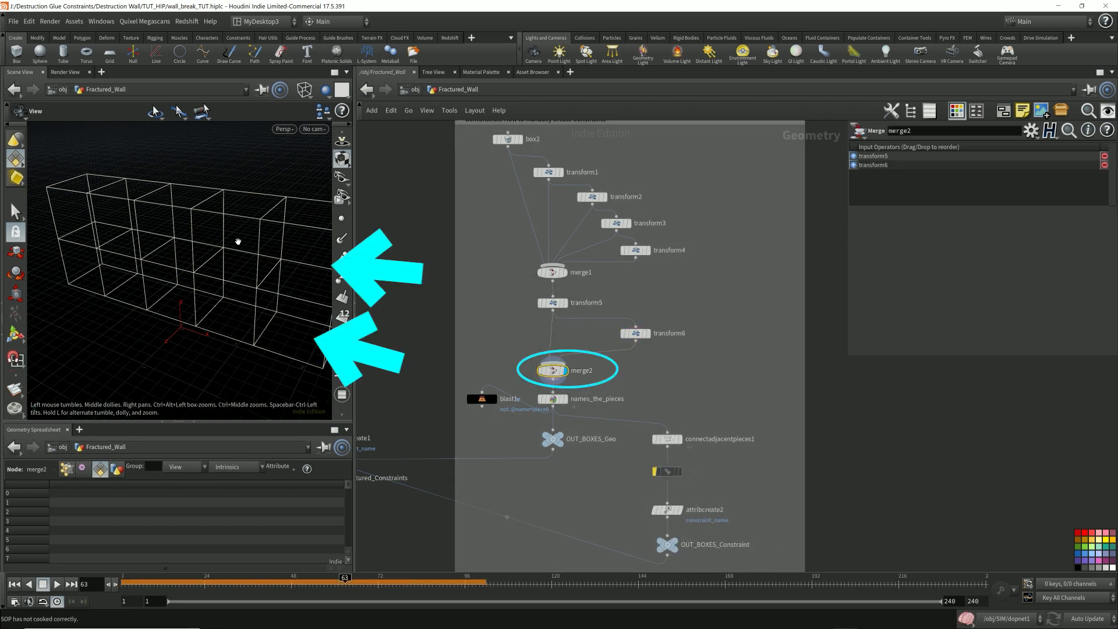
# Step: Rename the raised copy's Transform node to 2nd_layer
pyautogui.click(640, 336)
pyautogui.doubleClick(667, 320)
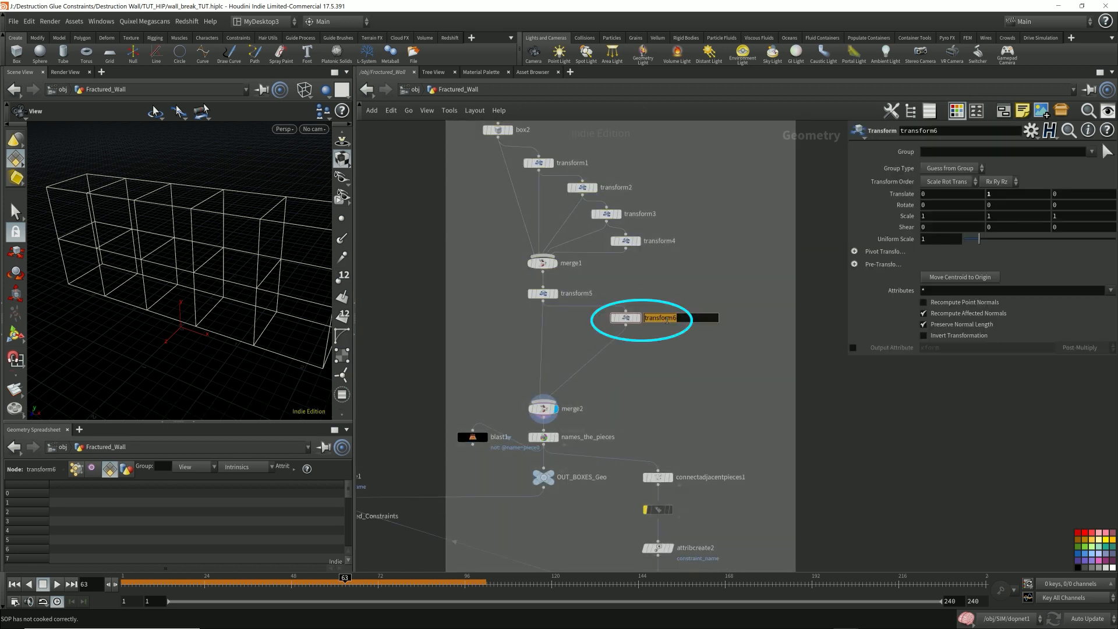
pyautogui.write('2nd_layer')
pyautogui.press('Return')
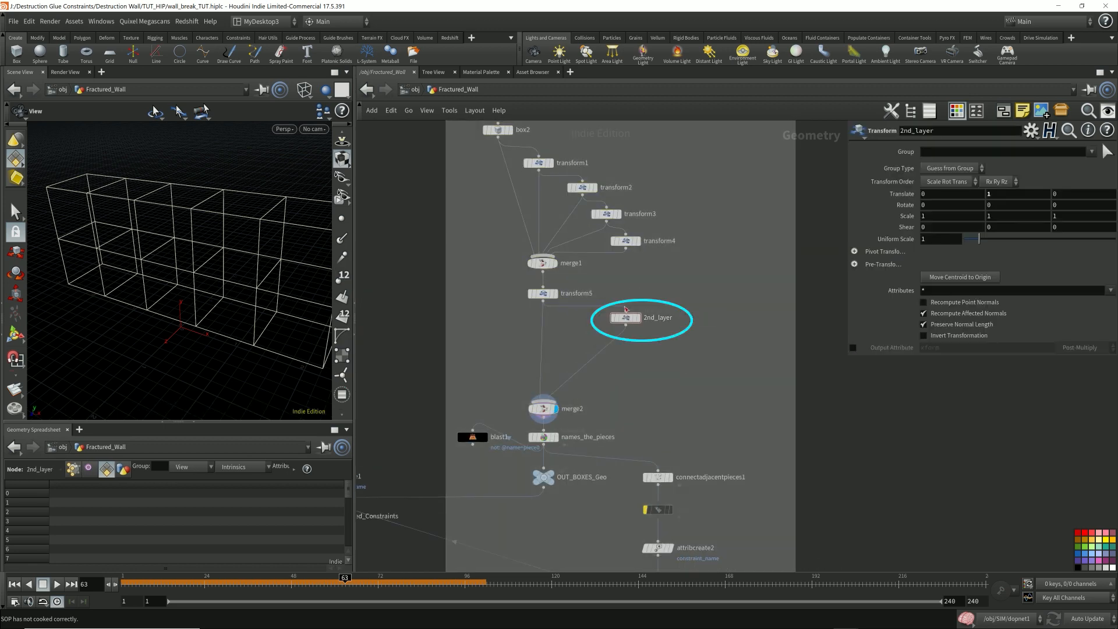
# Step: Duplicate 2nd_layer onto its own output, wire the copy into merge2, and name it 3rd_layer
pyautogui.keyDown('alt'); pyautogui.moveTo(630, 321); pyautogui.dragTo(696, 354); pyautogui.keyUp('alt')
pyautogui.moveTo(626, 325)
pyautogui.mouseDown()
pyautogui.moveTo(692, 344)
pyautogui.moveTo(544, 402)
pyautogui.mouseUp()
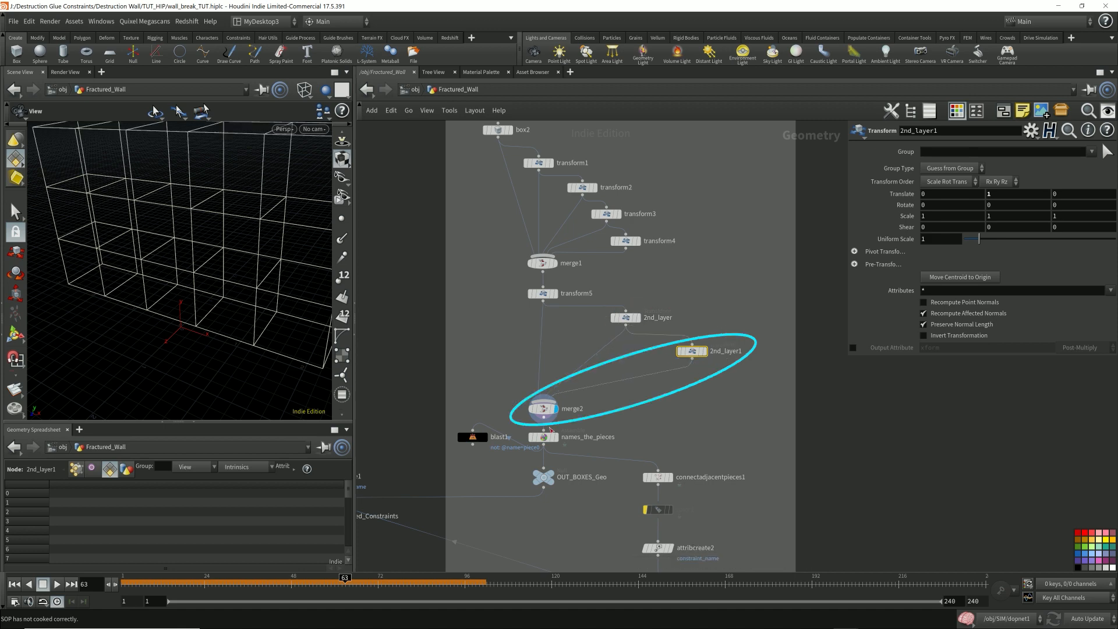
pyautogui.moveTo(250, 258)
pyautogui.mouseDown()
pyautogui.moveTo(247, 233)
pyautogui.moveTo(260, 227)
pyautogui.moveTo(235, 257)
pyautogui.mouseUp()
pyautogui.moveTo(243, 274); pyautogui.dragTo(167, 254, button='middle')
pyautogui.moveTo(167, 255)
pyautogui.mouseDown()
pyautogui.moveTo(237, 269)
pyautogui.moveTo(262, 250)
pyautogui.moveTo(240, 261)
pyautogui.mouseUp()
pyautogui.doubleClick(707, 351)
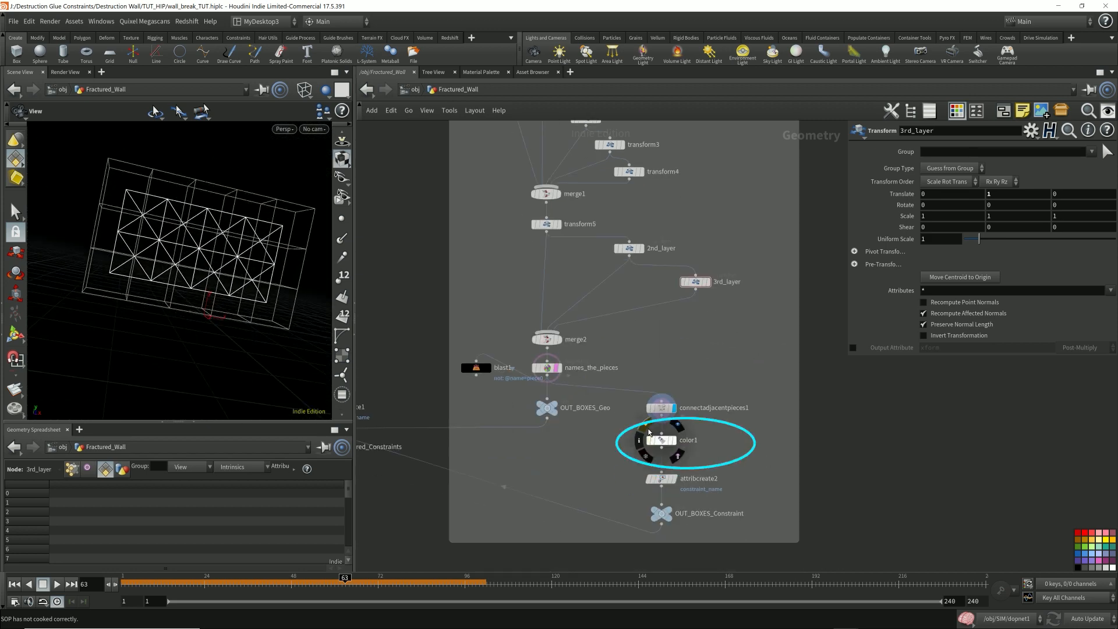
# Step: Display color1 to inspect the constraint lines across the stacked boxes, then display dopimport1
pyautogui.click(672, 441)
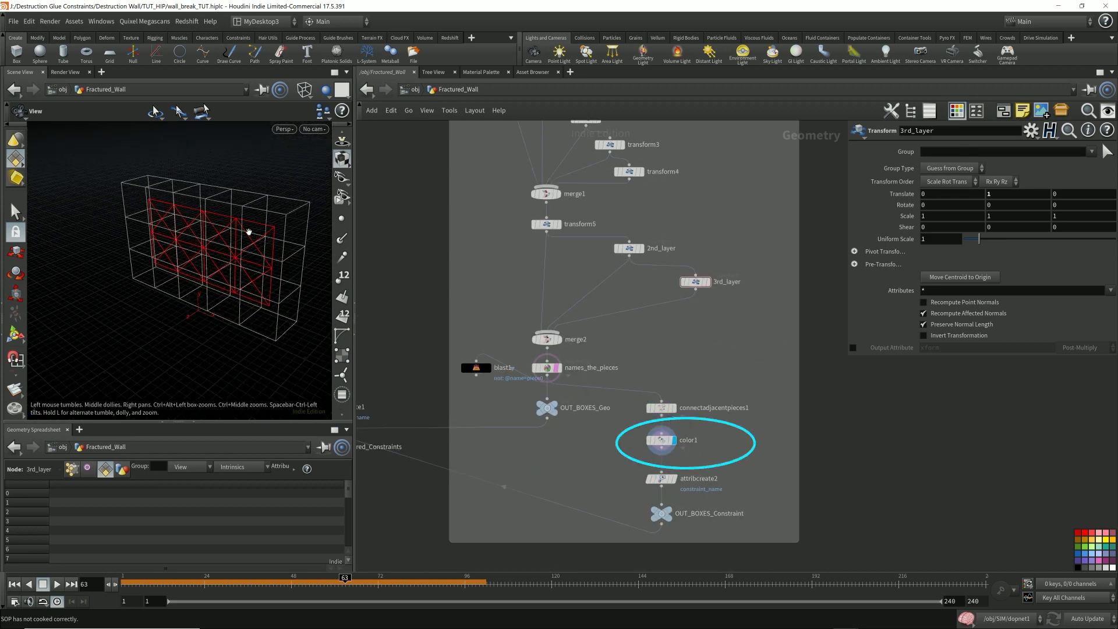
pyautogui.moveTo(221, 280)
pyautogui.mouseDown()
pyautogui.moveTo(192, 273)
pyautogui.moveTo(233, 277)
pyautogui.moveTo(199, 293)
pyautogui.mouseUp()
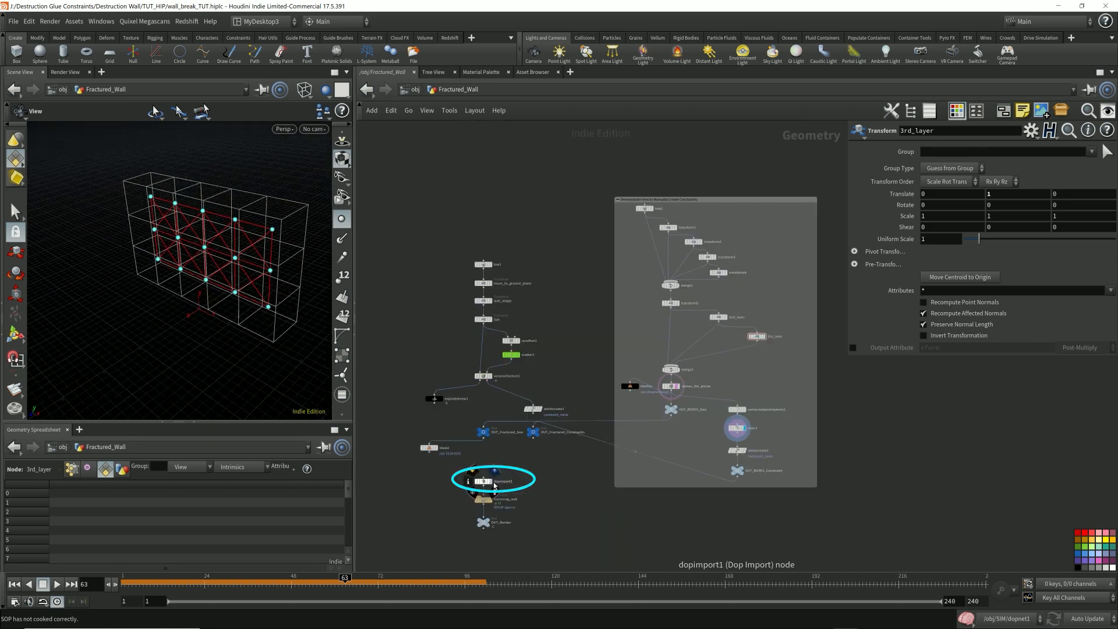
pyautogui.click(493, 481)
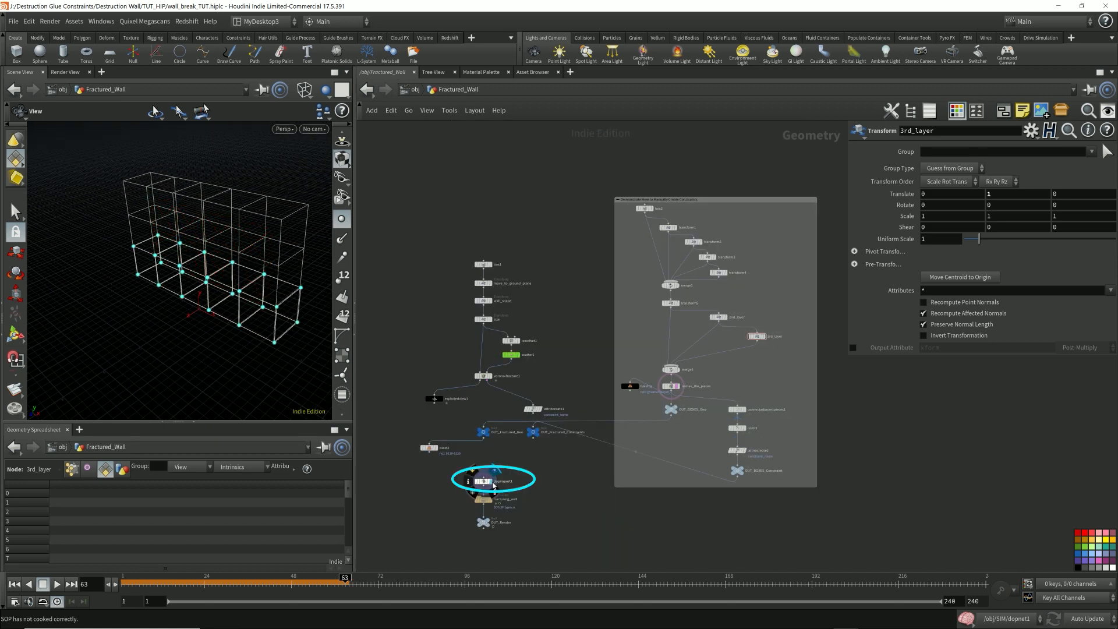
pyautogui.click(484, 481)
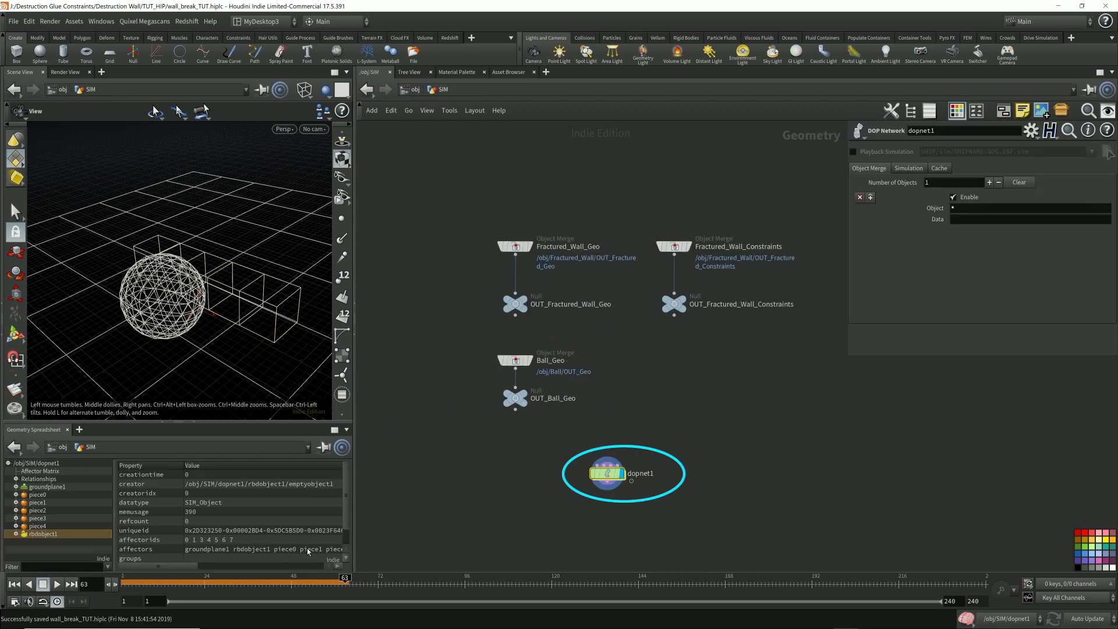
# Step: Open SIM's dopnet1, set the viewport to Flat Wire Shaded, and rewind the simulation to frame 1
pyautogui.doubleClick(608, 471)
pyautogui.moveTo(263, 297); pyautogui.dragTo(273, 280)
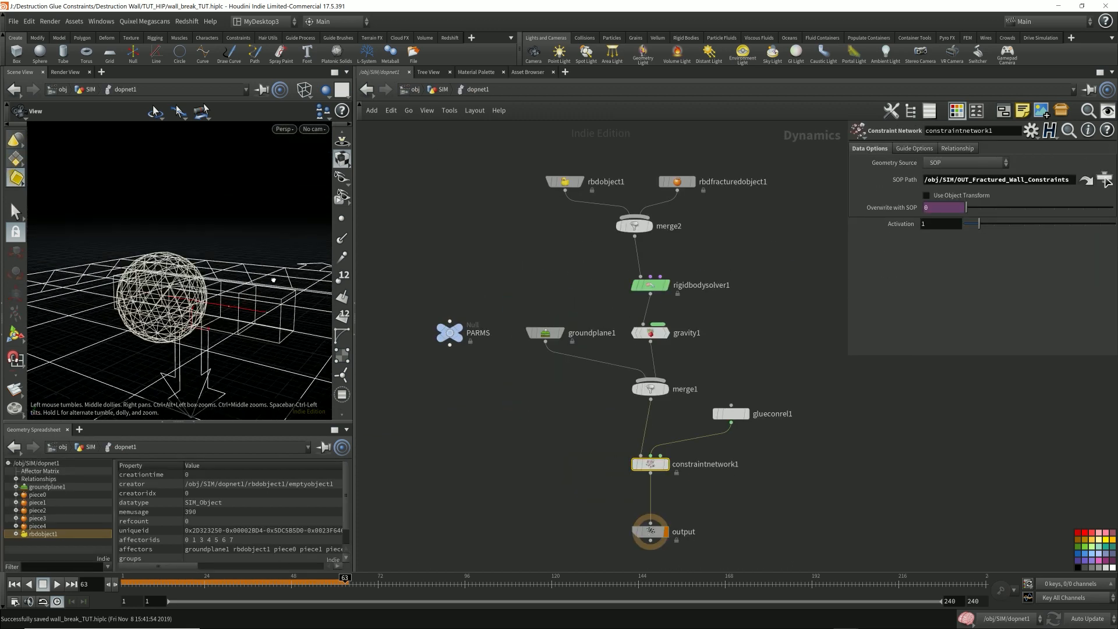
pyautogui.click(304, 89)
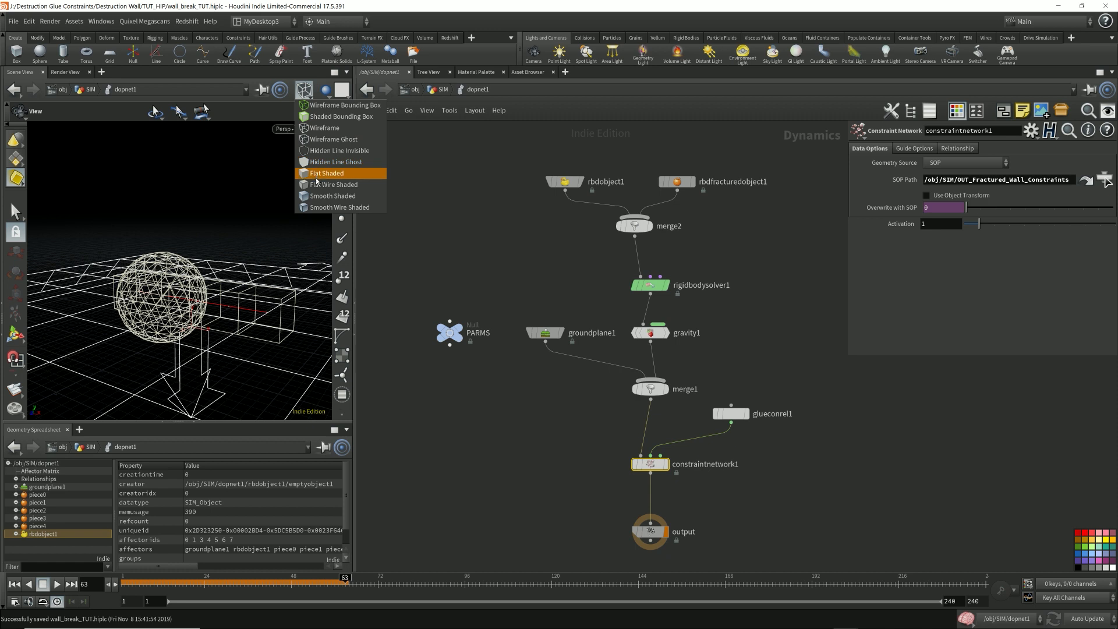
pyautogui.click(317, 185)
pyautogui.moveTo(256, 265); pyautogui.dragTo(240, 279)
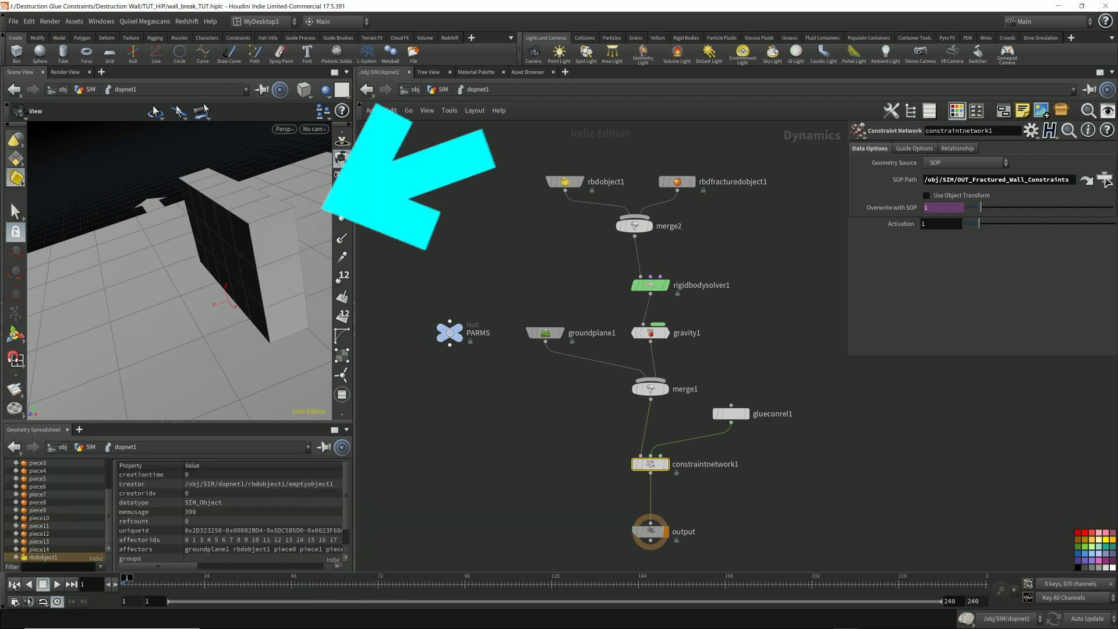
pyautogui.click(14, 584)
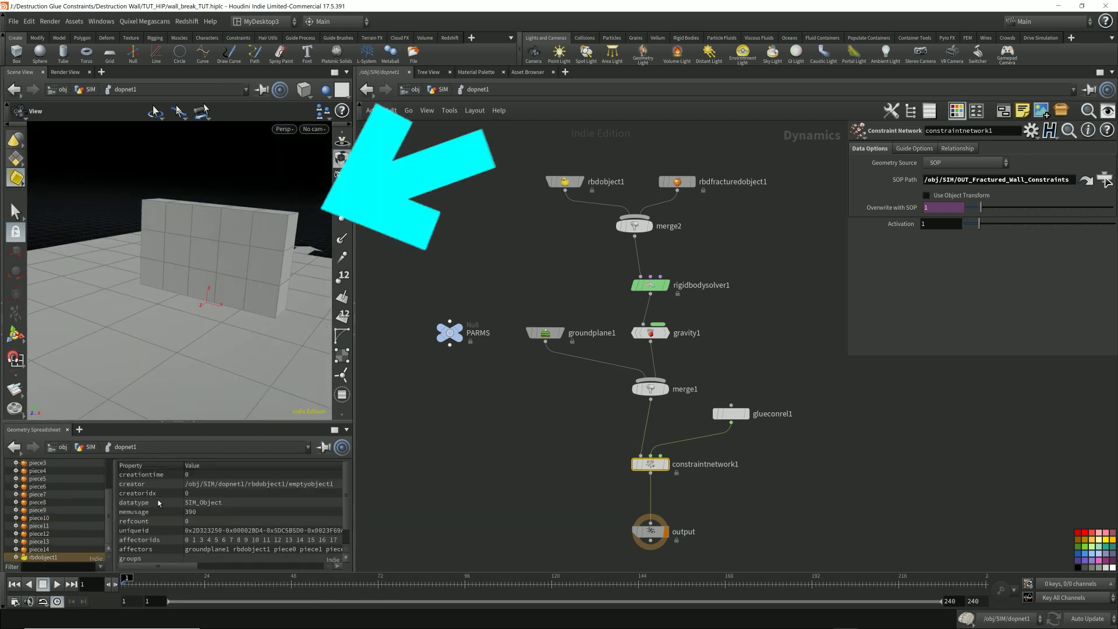
pyautogui.moveTo(266, 288); pyautogui.dragTo(149, 290, button='middle')
pyautogui.moveTo(236, 292); pyautogui.dragTo(224, 261)
pyautogui.moveTo(227, 312); pyautogui.dragTo(212, 293)
pyautogui.moveTo(242, 306); pyautogui.dragTo(222, 287, button='middle')
pyautogui.moveTo(222, 287); pyautogui.dragTo(222, 275)
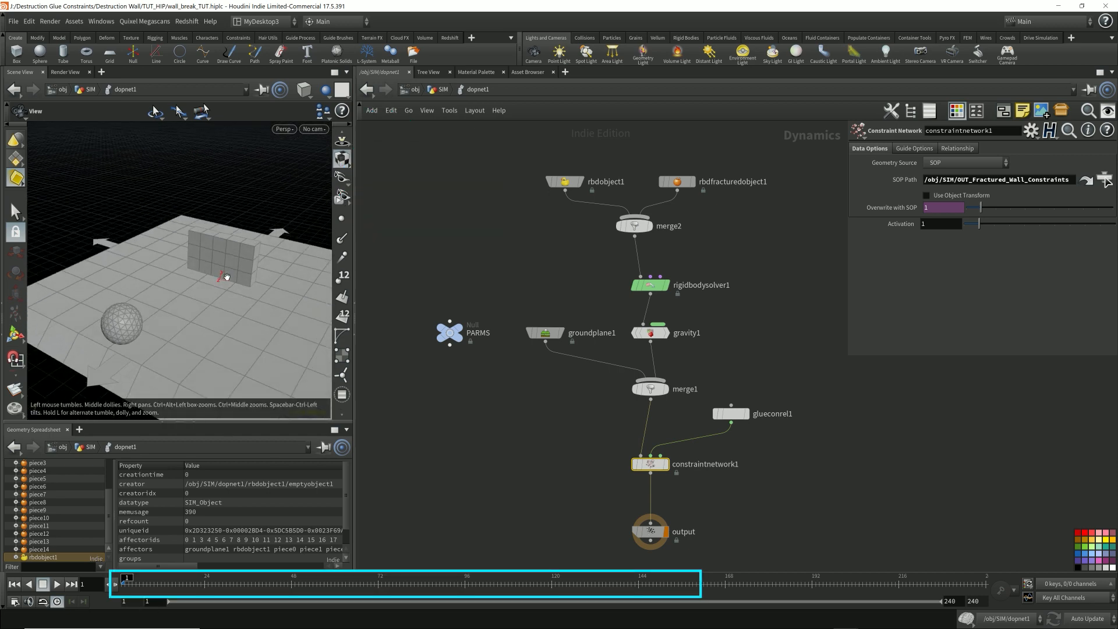
# Step: Play the simulation to watch the ball roll against the stacked boxes, and rewind to frame 1
pyautogui.click(484, 488)
pyautogui.press('Up')
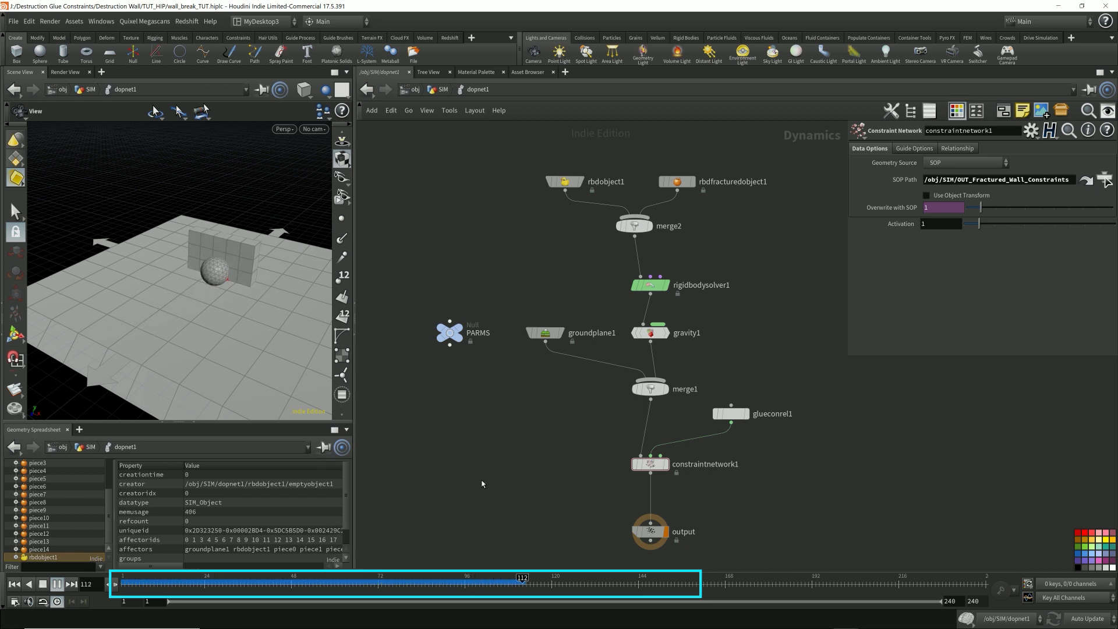
pyautogui.hotkey('ctrl', 'Up')
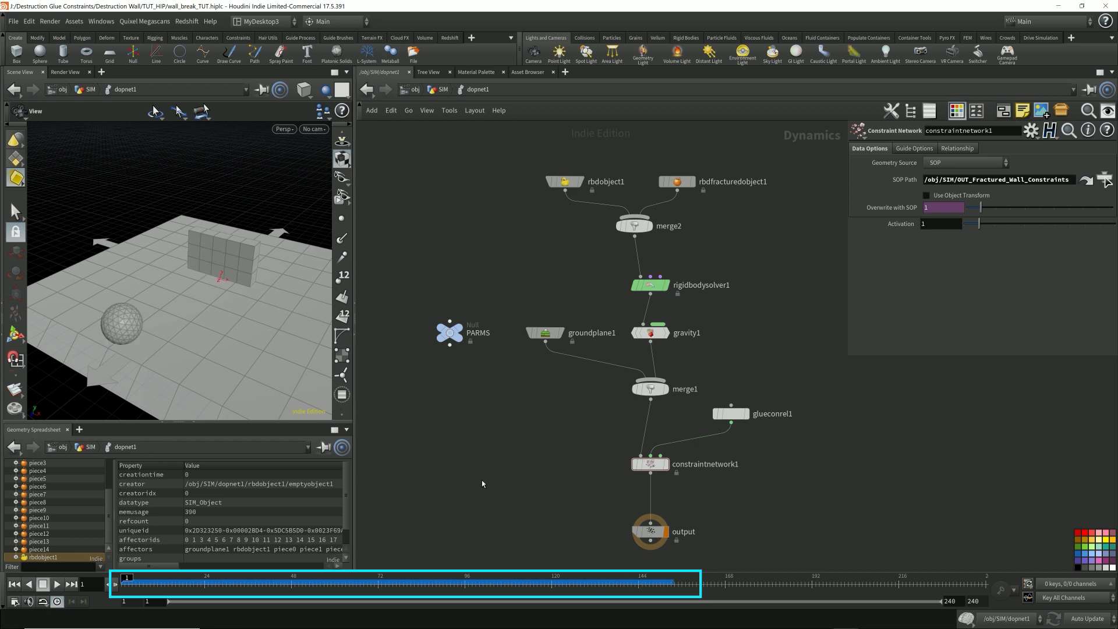
# Step: Set the Z velocity of rbdobject1 to -10 and play the simulation
pyautogui.click(560, 182)
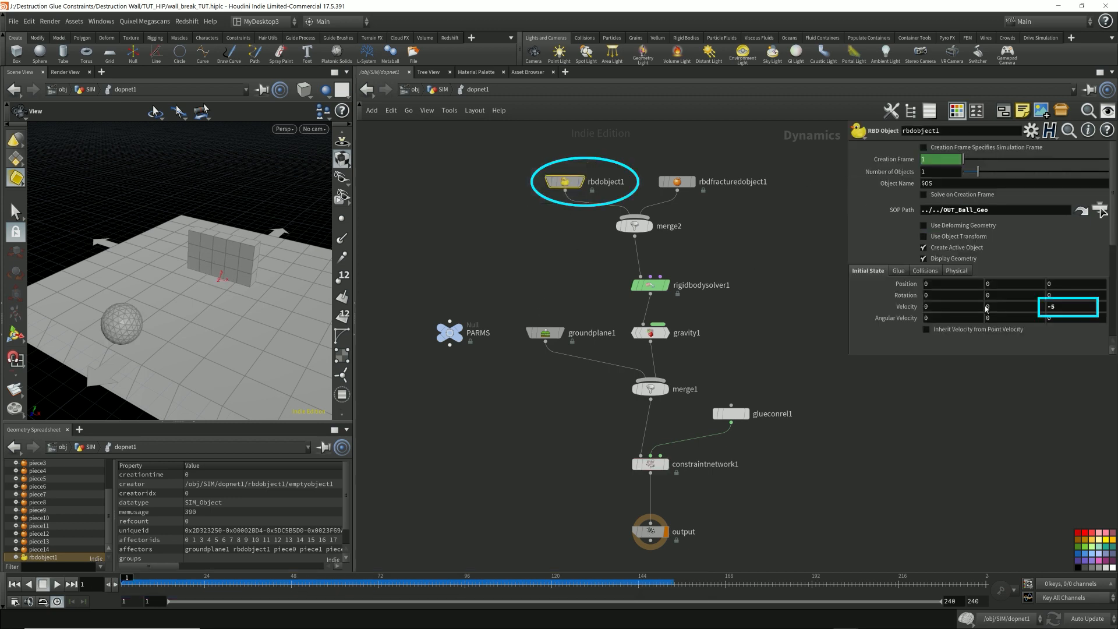
pyautogui.click(1060, 309)
pyautogui.write('-10')
pyautogui.press('Return')
pyautogui.press('Up')
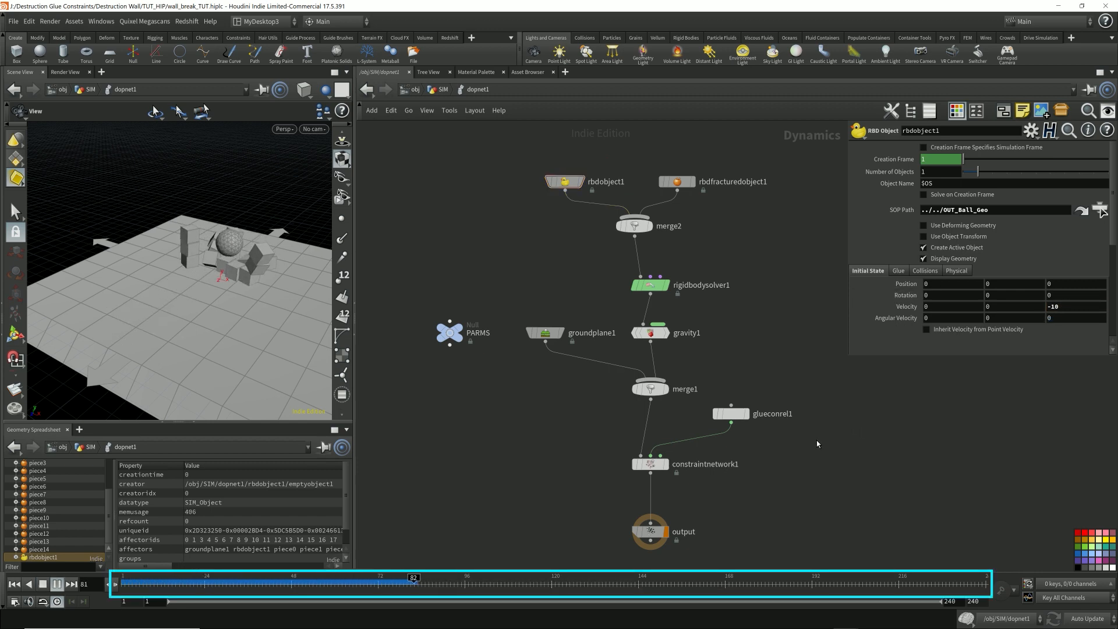
# Step: Examine the collapsed boxes around the ball from close up, and rewind the simulation to frame 1
pyautogui.moveTo(280, 243); pyautogui.dragTo(262, 256, button='middle')
pyautogui.moveTo(215, 259); pyautogui.dragTo(183, 261)
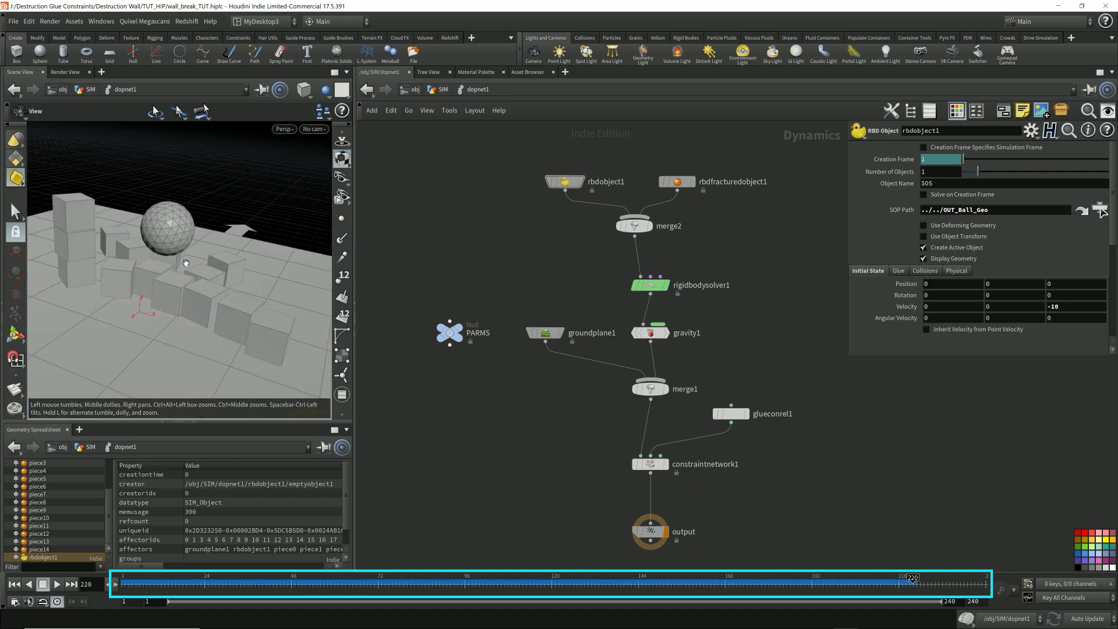
pyautogui.hotkey('ctrl', 'Up')
pyautogui.moveTo(288, 272); pyautogui.dragTo(254, 285, button='middle')
pyautogui.moveTo(254, 285)
pyautogui.mouseDown()
pyautogui.moveTo(230, 296)
pyautogui.moveTo(254, 268)
pyautogui.mouseUp()
pyautogui.moveTo(254, 268); pyautogui.dragTo(230, 259, button='right')
pyautogui.moveTo(231, 260); pyautogui.dragTo(230, 270)
pyautogui.moveTo(231, 269); pyautogui.dragTo(244, 260, button='middle')
pyautogui.moveTo(244, 261); pyautogui.dragTo(249, 256)
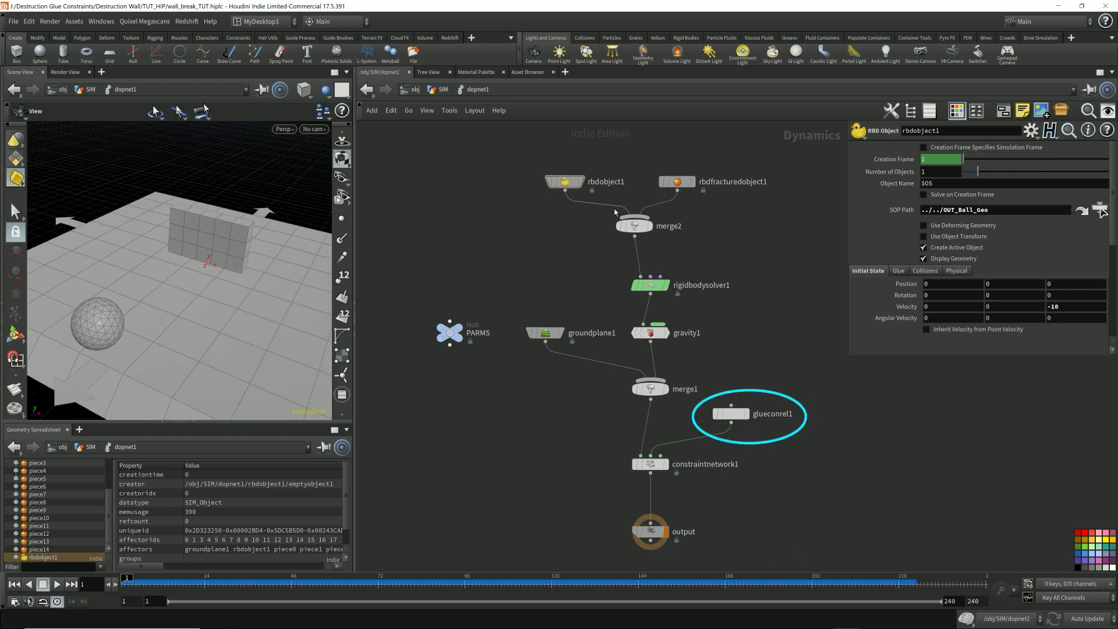
# Step: Align merge2 above the solver and add a Spring Constraint Relationship node near glueconrel1
pyautogui.moveTo(645, 232); pyautogui.dragTo(667, 233)
pyautogui.press('Tab')
pyautogui.write('relationship')
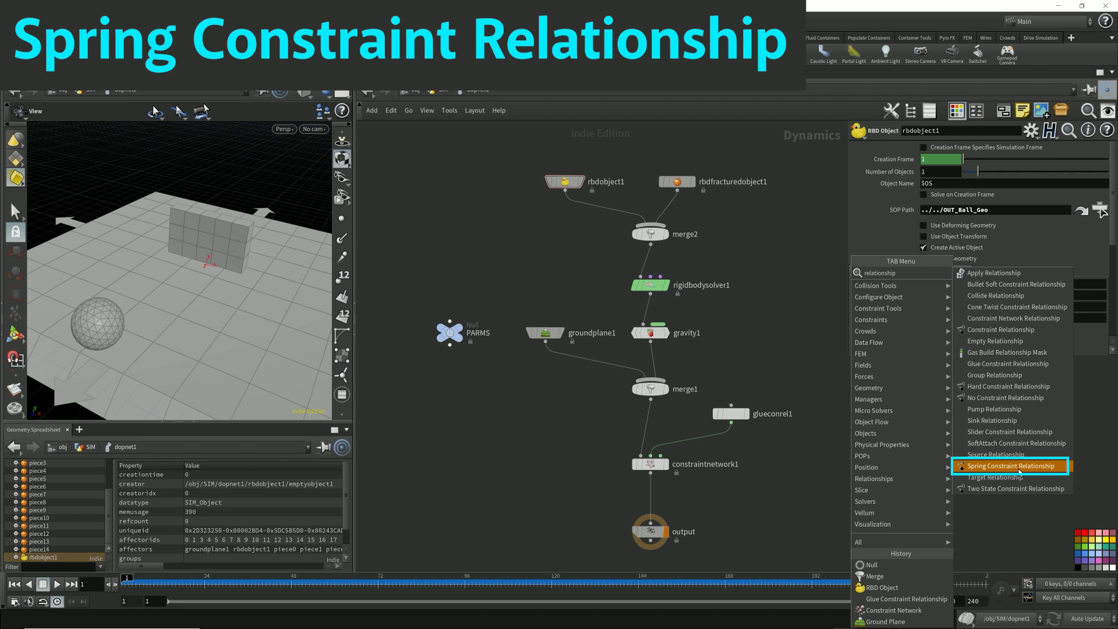
pyautogui.click(1021, 466)
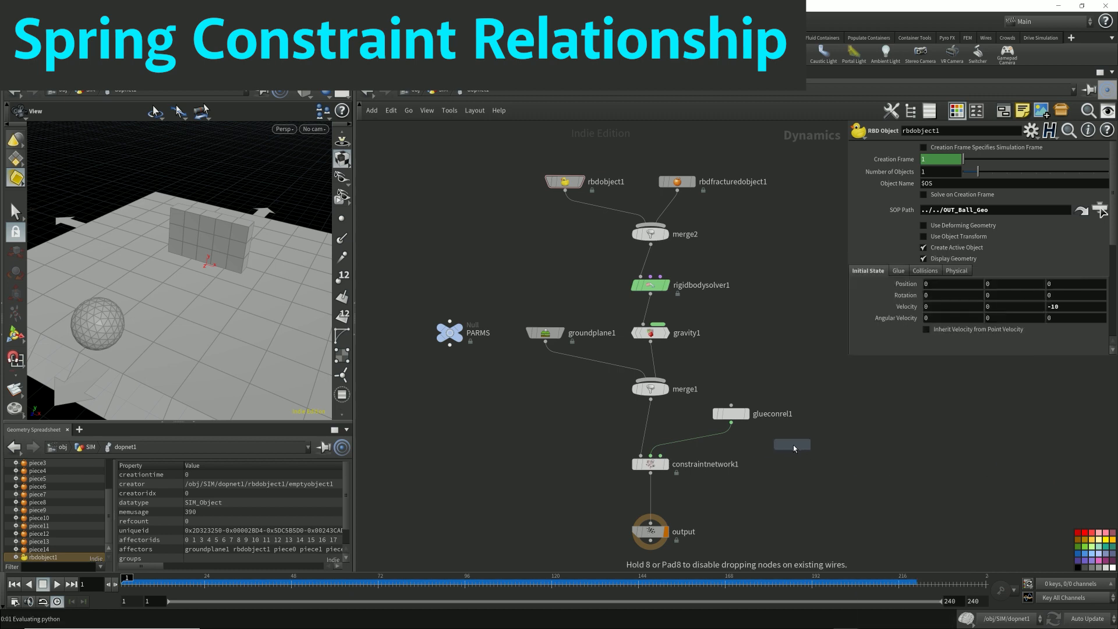
pyautogui.click(797, 434)
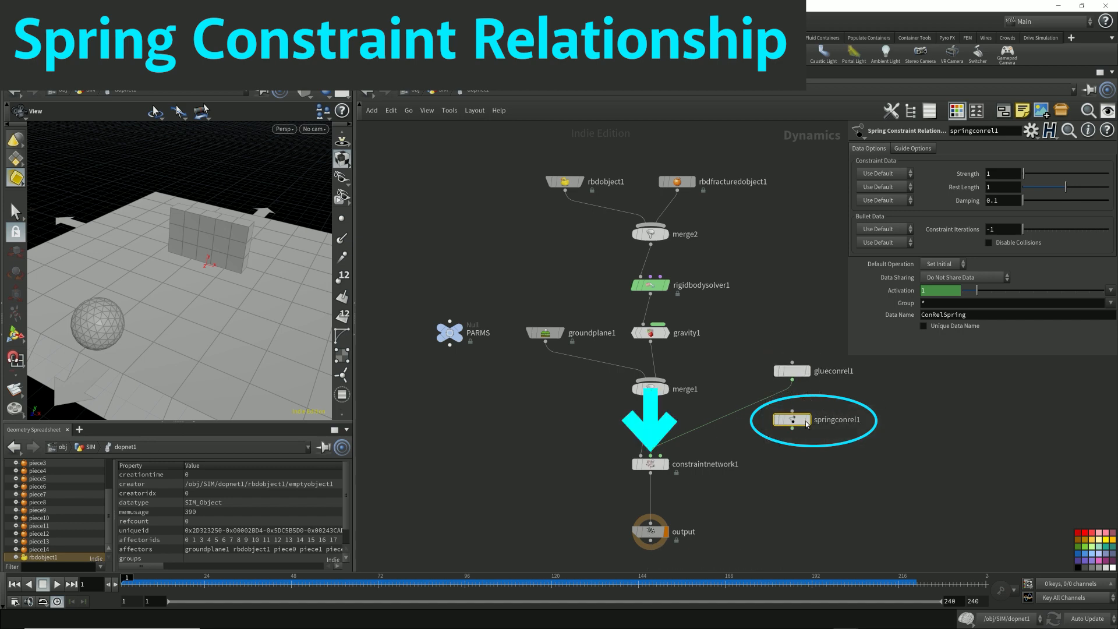
# Step: Wire springconrel1 into constraintnetwork1 in place of glueconrel1, and colour the unused glueconrel1 node black
pyautogui.moveTo(792, 429); pyautogui.dragTo(659, 446)
pyautogui.click(653, 458)
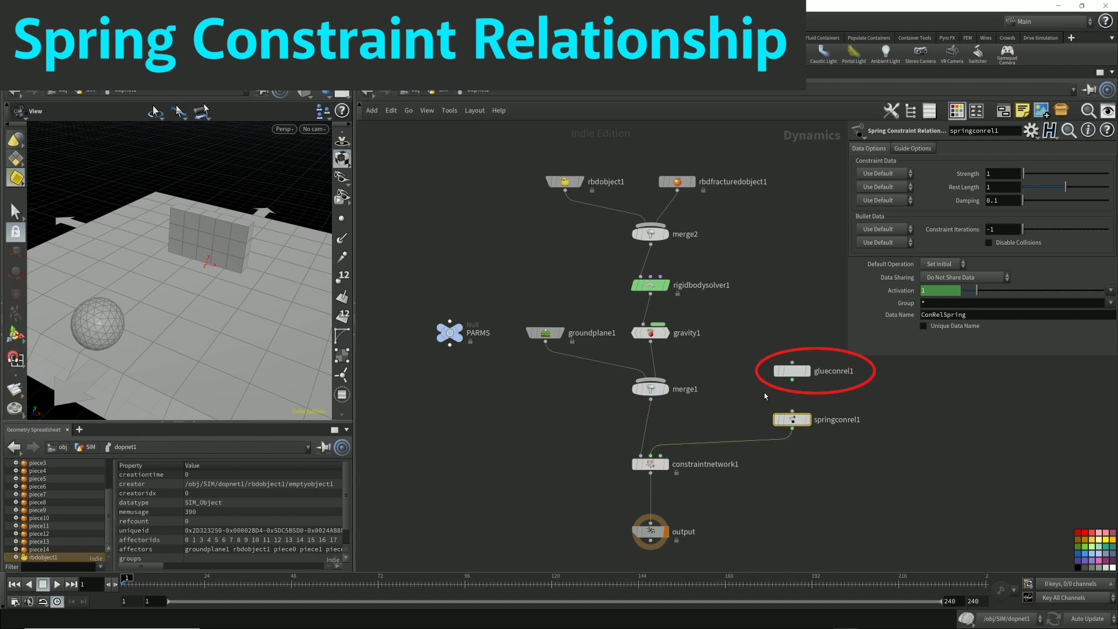
pyautogui.click(792, 372)
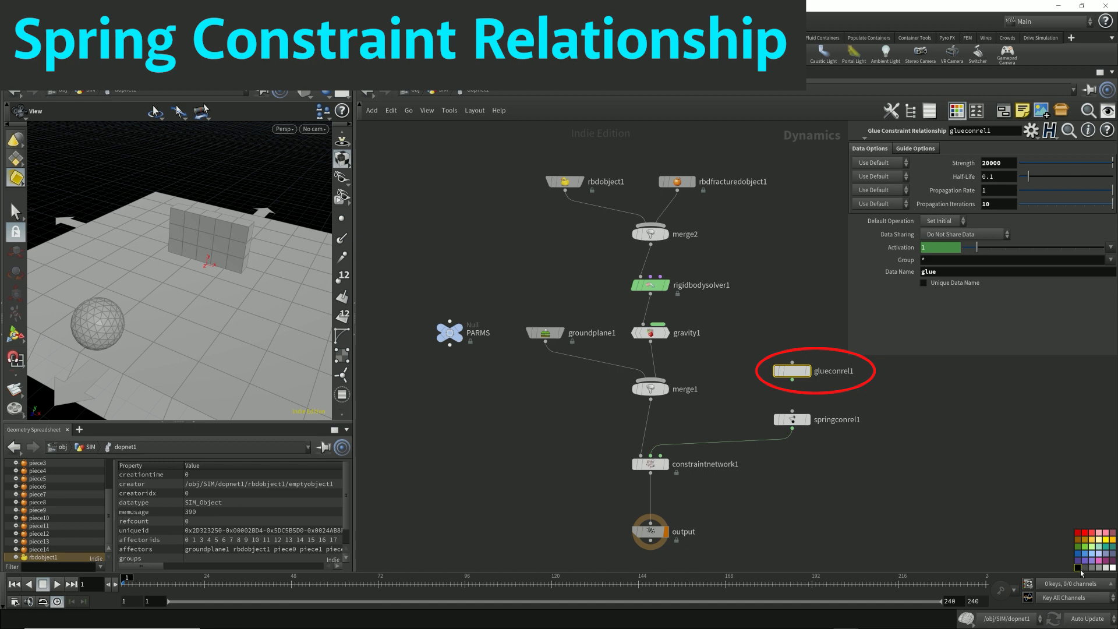
# Step: Set the Data Name of springconrel1 to glue and play the simulation with the spring constraints
pyautogui.click(792, 420)
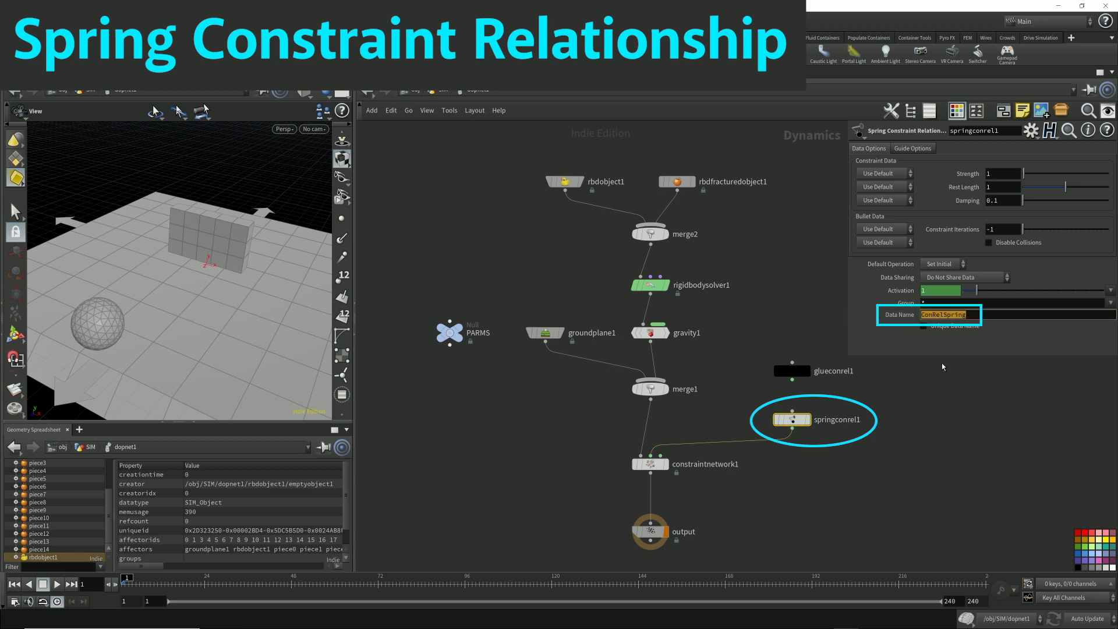
pyautogui.write('glue')
pyautogui.press('Return')
pyautogui.moveTo(776, 353); pyautogui.dragTo(876, 440)
pyautogui.press('Up')
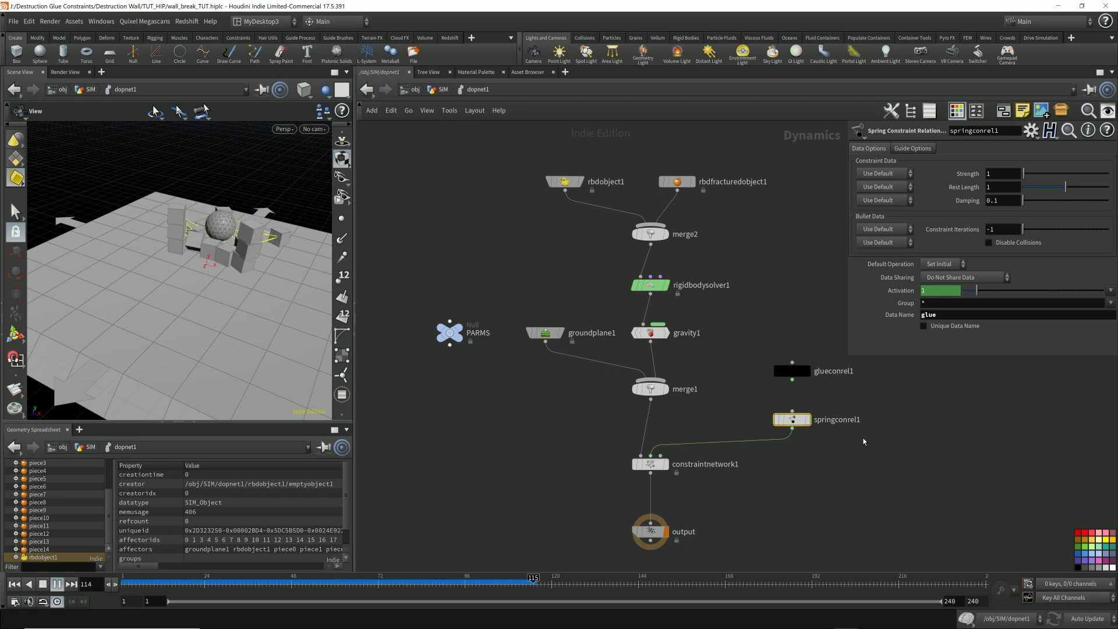
# Step: Stop playback and switch the viewport to Wireframe shading, framing the spring constraints between the boxes
pyautogui.press('Up')
pyautogui.moveTo(211, 210); pyautogui.dragTo(381, 232, button='middle')
pyautogui.moveTo(260, 230); pyautogui.dragTo(306, 244)
pyautogui.click(303, 93)
pyautogui.click(308, 128)
pyautogui.moveTo(265, 213); pyautogui.dragTo(232, 230, button='right')
pyautogui.moveTo(232, 230); pyautogui.dragTo(252, 255)
# Step: Play backward and step forward through the early frames, examining the spring constraints from the side of the wall
pyautogui.press('Down')
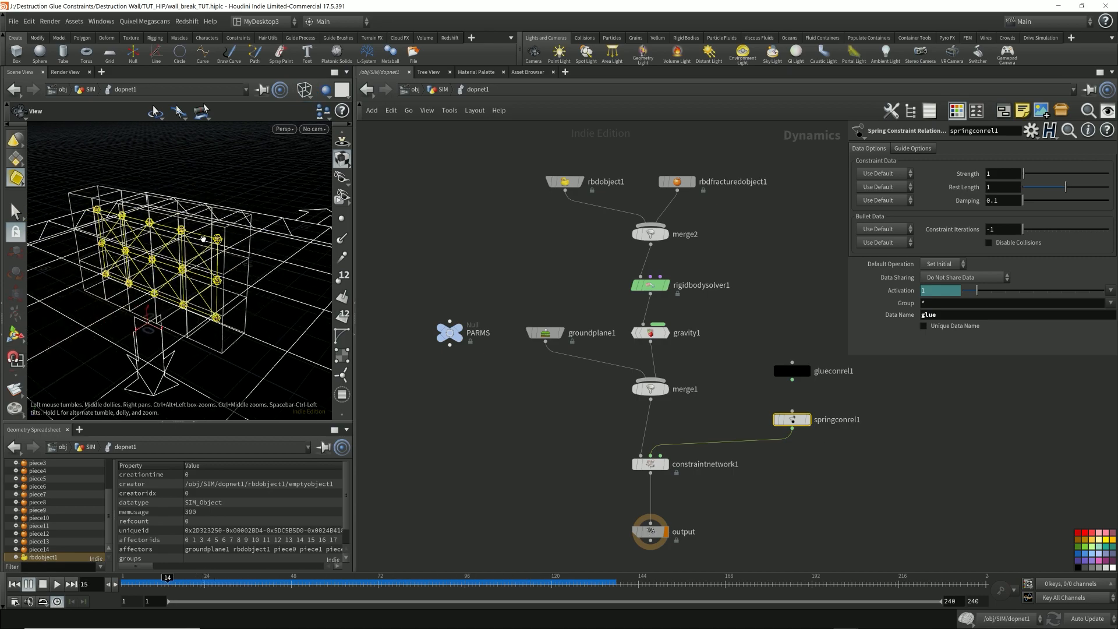
pyautogui.press('Right')
pyautogui.press('Right')
pyautogui.press('Right')
pyautogui.press('Right')
pyautogui.moveTo(205, 246); pyautogui.dragTo(295, 247)
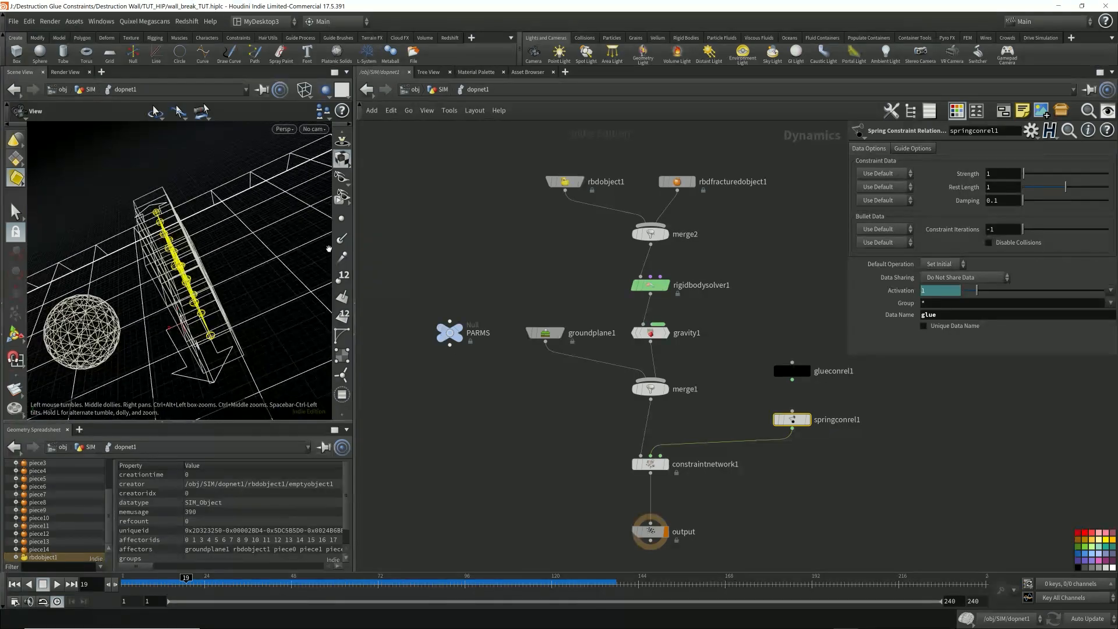
# Step: Collapse the Geometry Spreadsheet pane, replay the impact in the enlarged viewport, and rewind to frame 1
pyautogui.click(180, 422)
pyautogui.moveTo(140, 387); pyautogui.dragTo(204, 375)
pyautogui.press('Up')
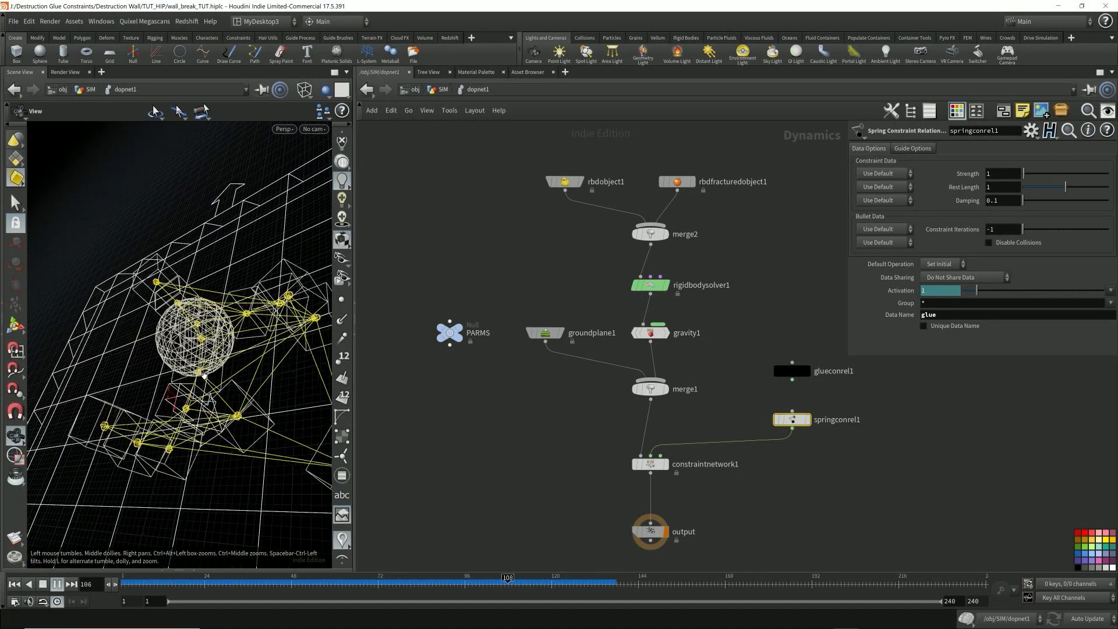
pyautogui.moveTo(163, 406); pyautogui.dragTo(273, 399)
pyautogui.hotkey('ctrl', 'Up')
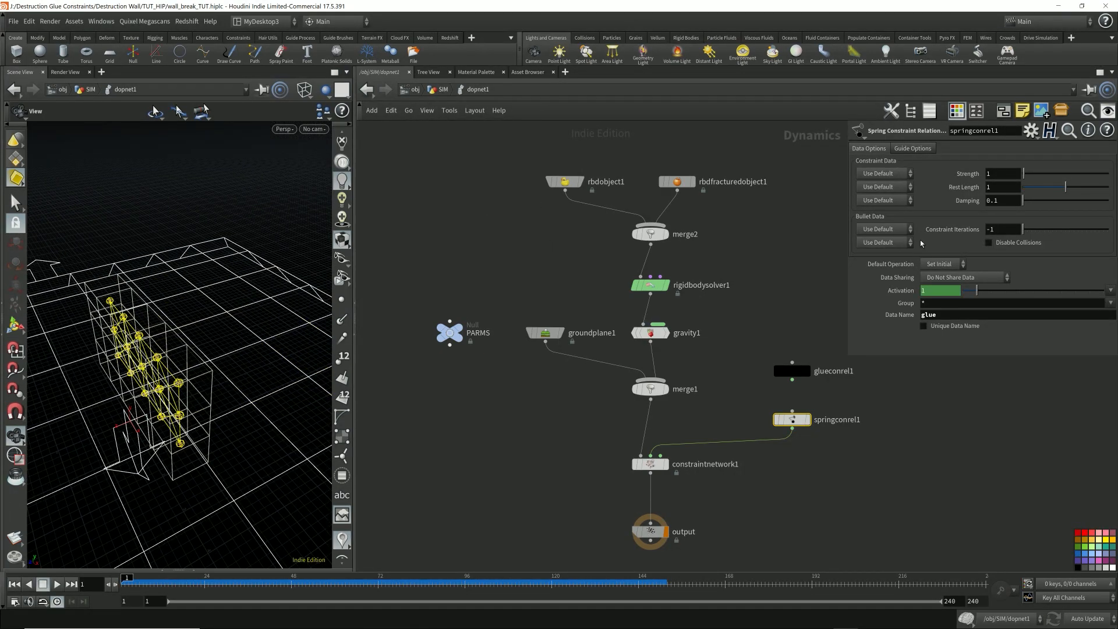
# Step: Set the physical Density of rbdobject1 to 100, test the simulation, and rewind to frame 1
pyautogui.moveTo(566, 212)
pyautogui.mouseDown(button='middle')
pyautogui.moveTo(553, 220)
pyautogui.moveTo(554, 200)
pyautogui.mouseUp(button='middle')
pyautogui.click(554, 171)
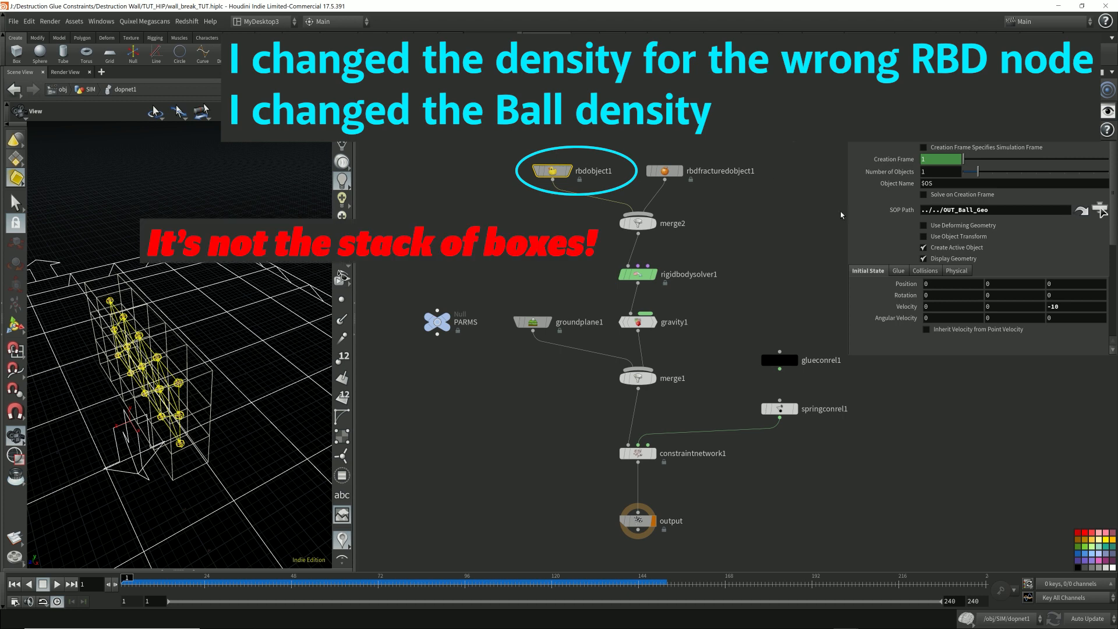
pyautogui.click(962, 271)
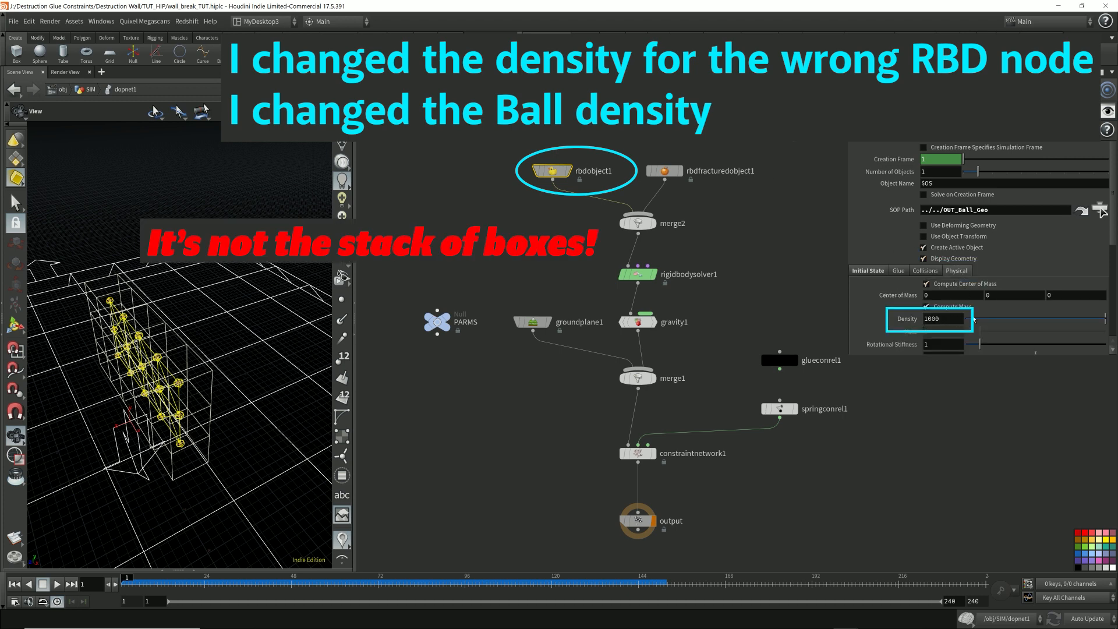
pyautogui.moveTo(1081, 354); pyautogui.dragTo(1079, 437)
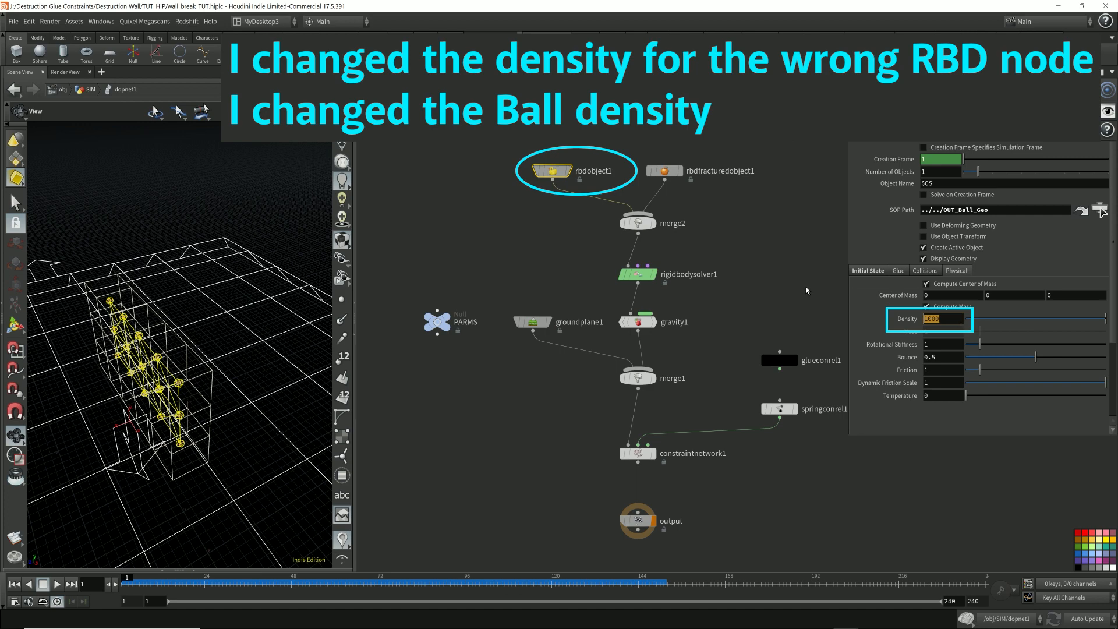
pyautogui.press('Return')
pyautogui.click(56, 584)
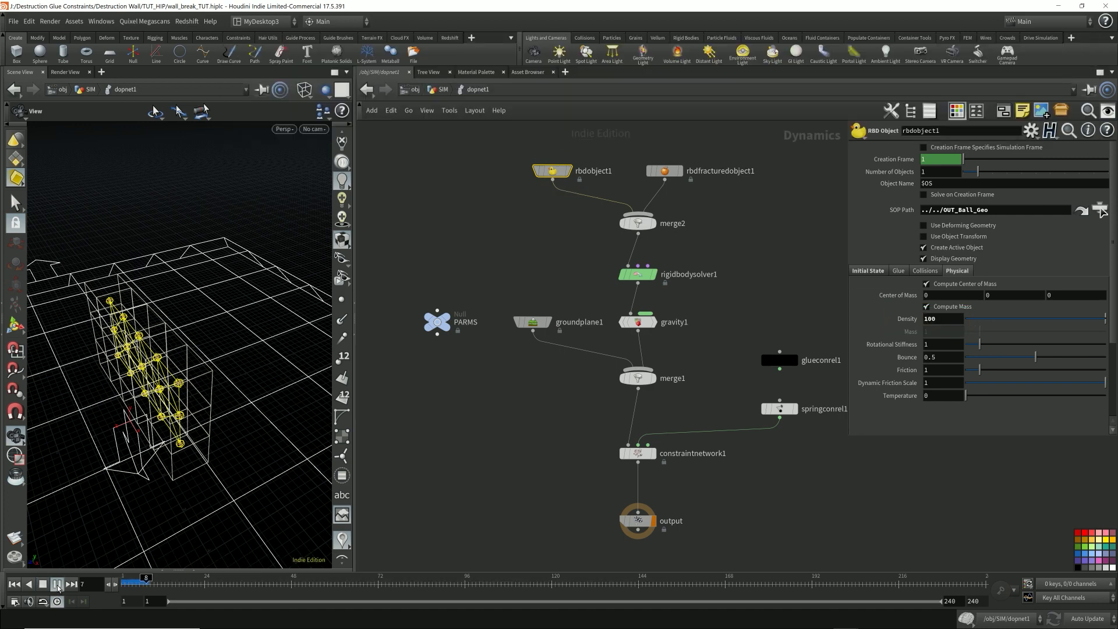
pyautogui.click(42, 584)
pyautogui.click(14, 584)
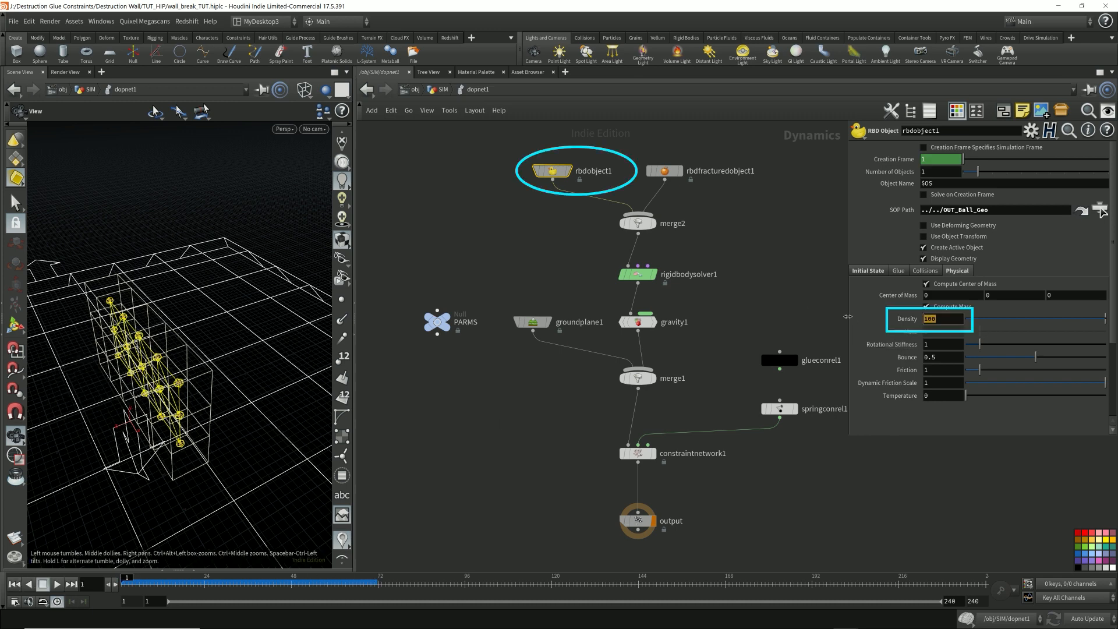
# Step: Set the Density of rbdobject1 to 500 and replay the simulation, examining the ball impact closely
pyautogui.press('Return')
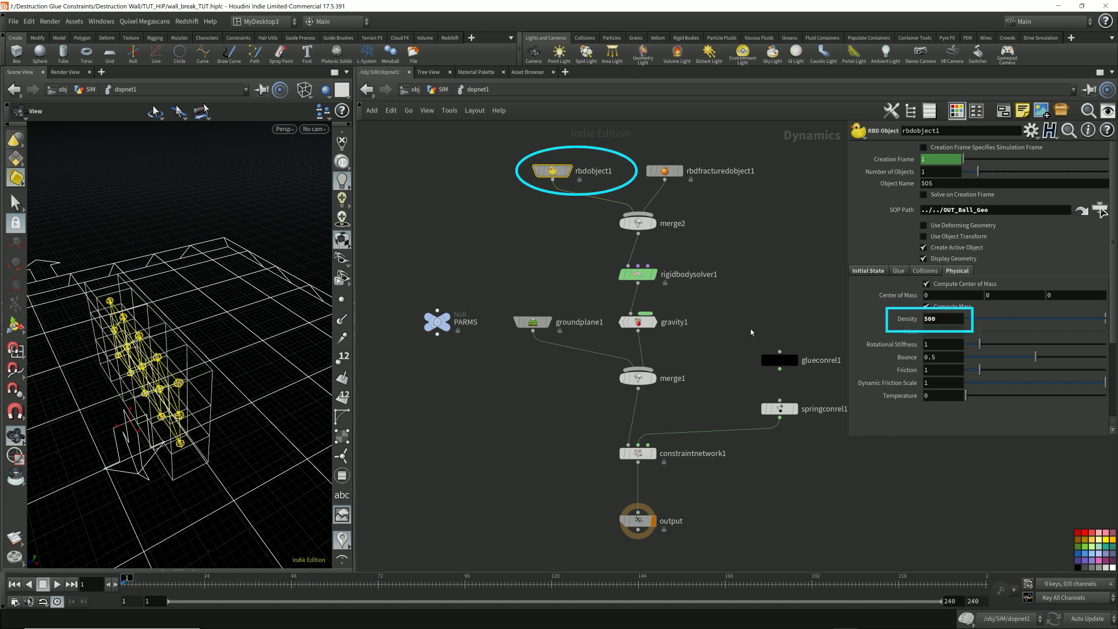
pyautogui.click(546, 420)
pyautogui.press('Up')
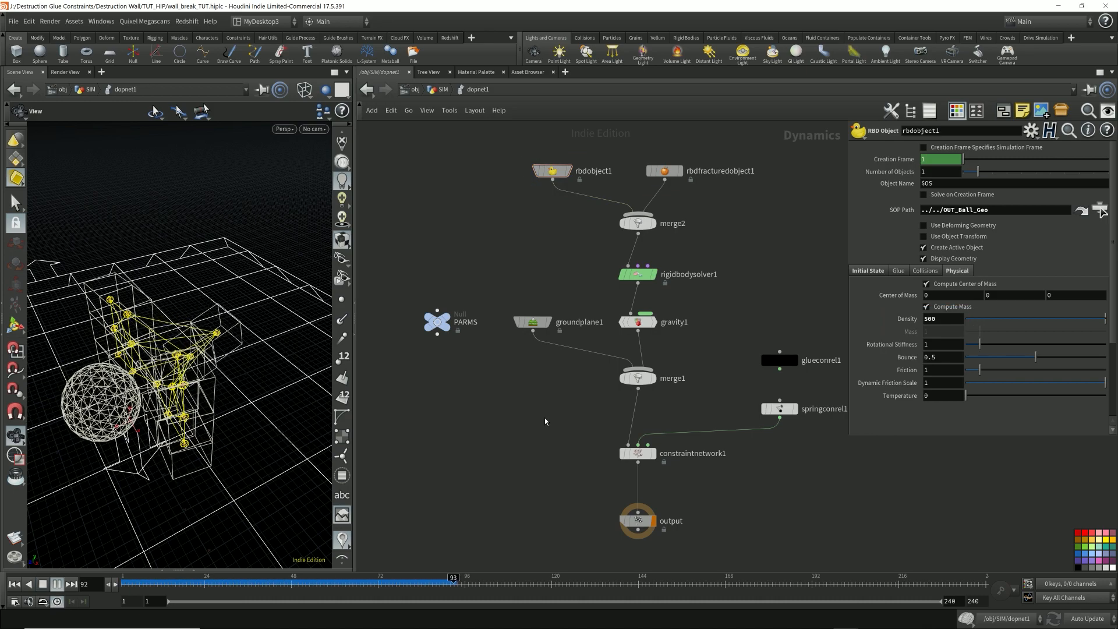
pyautogui.moveTo(282, 380); pyautogui.dragTo(219, 367)
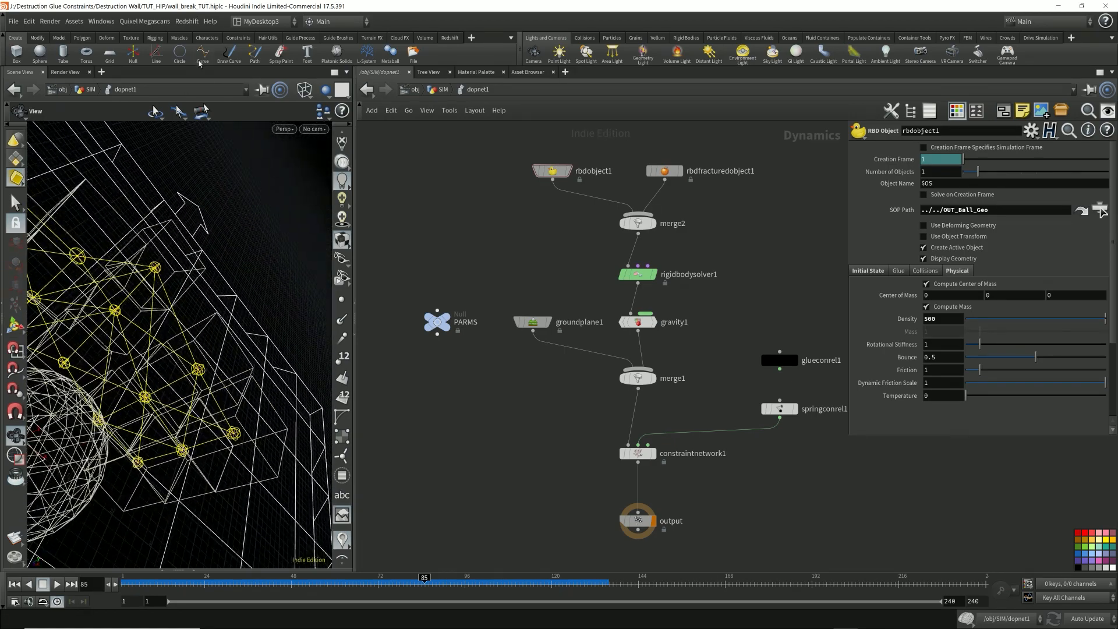
# Step: Switch the viewport to Flat Wire Shaded and scrub through the simulation to examine the stretching between the boxes
pyautogui.click(306, 93)
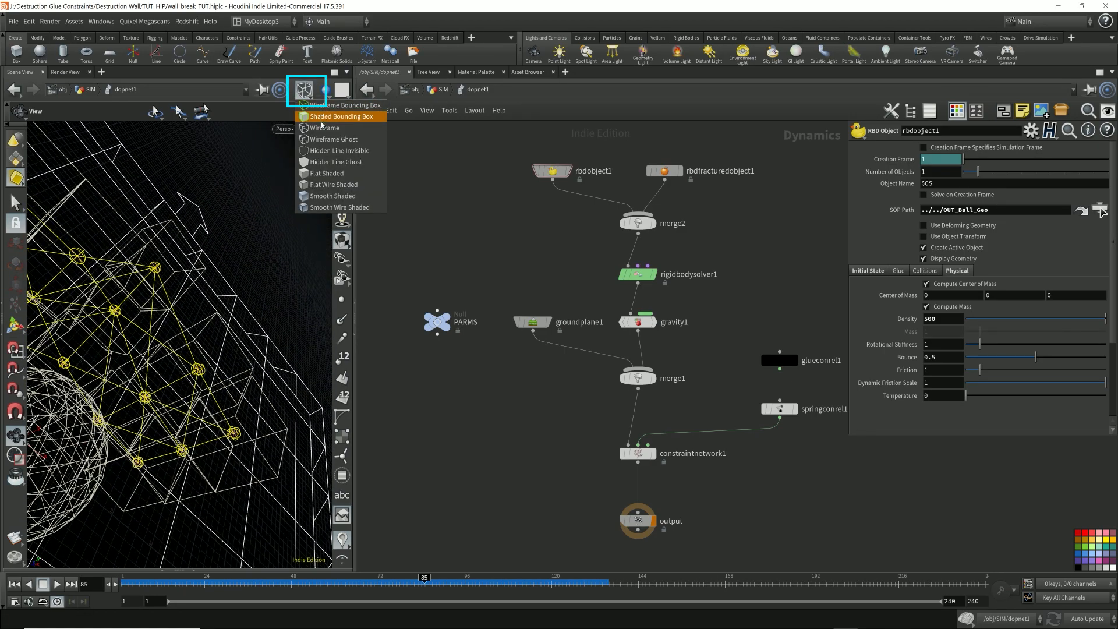
pyautogui.click(329, 185)
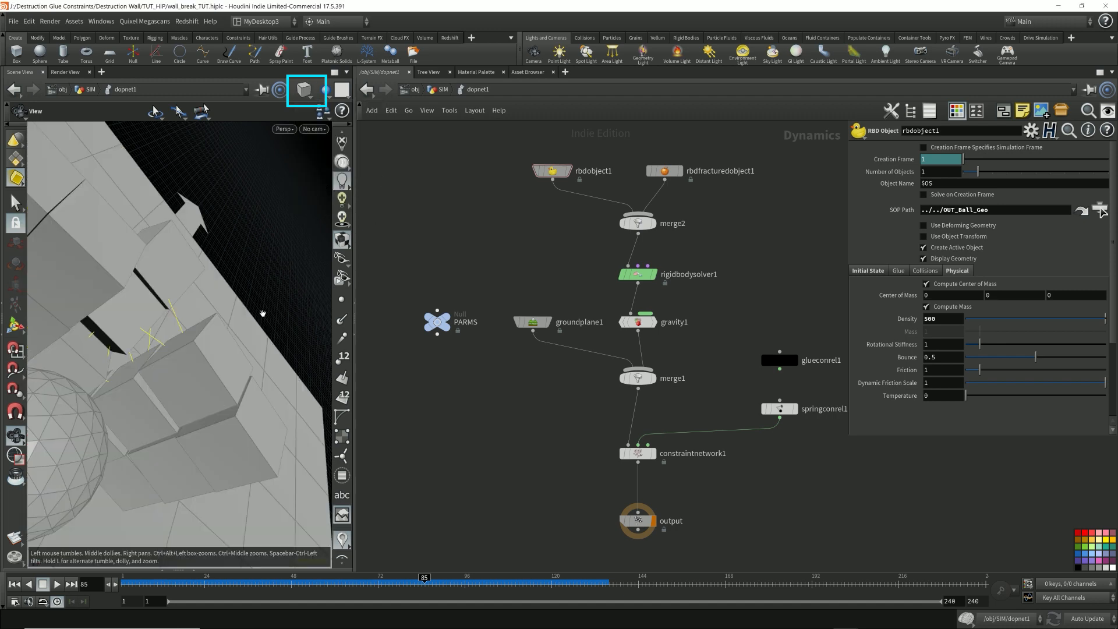
pyautogui.moveTo(411, 578); pyautogui.dragTo(217, 577)
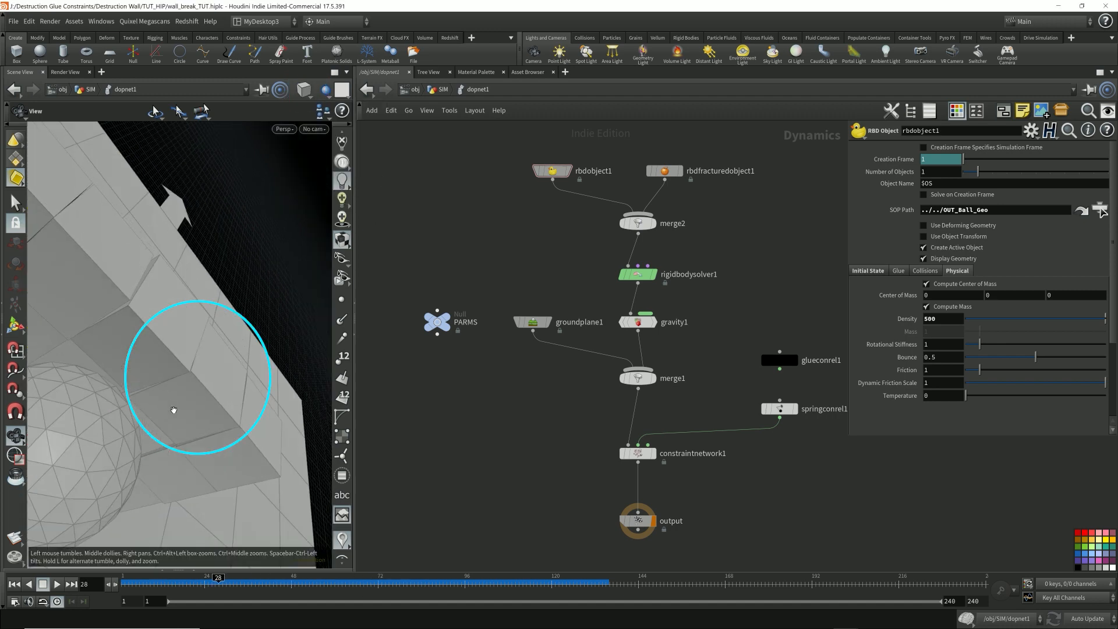
pyautogui.moveTo(218, 578); pyautogui.dragTo(507, 595)
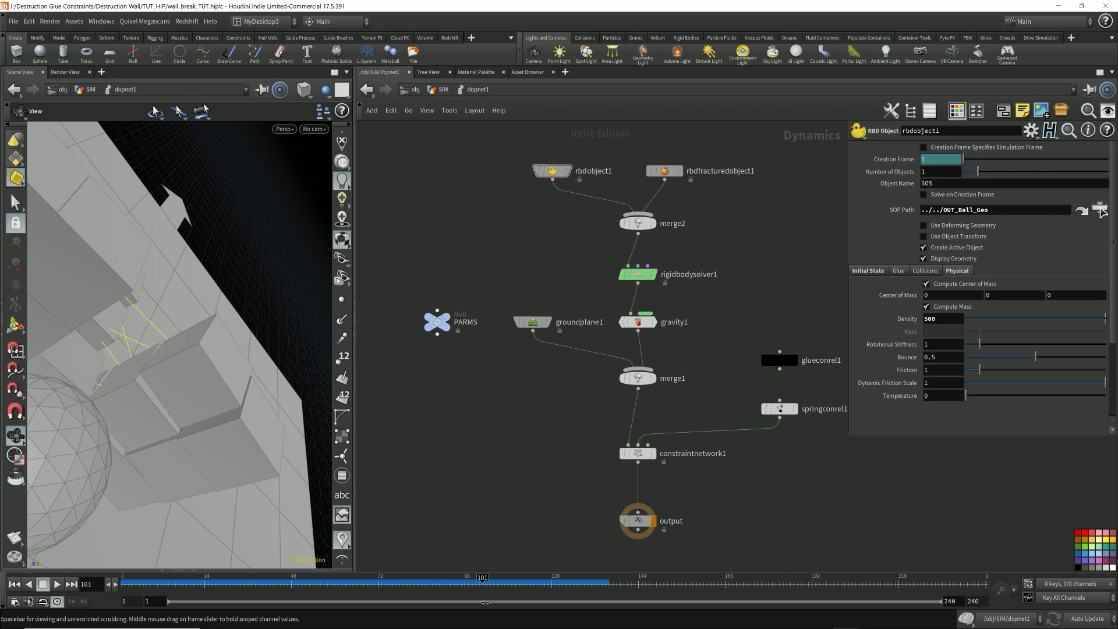
pyautogui.scroll(-8, 187, 373)
pyautogui.keyDown('alt'); pyautogui.moveTo(187, 373); pyautogui.dragTo(215, 363); pyautogui.keyUp('alt')
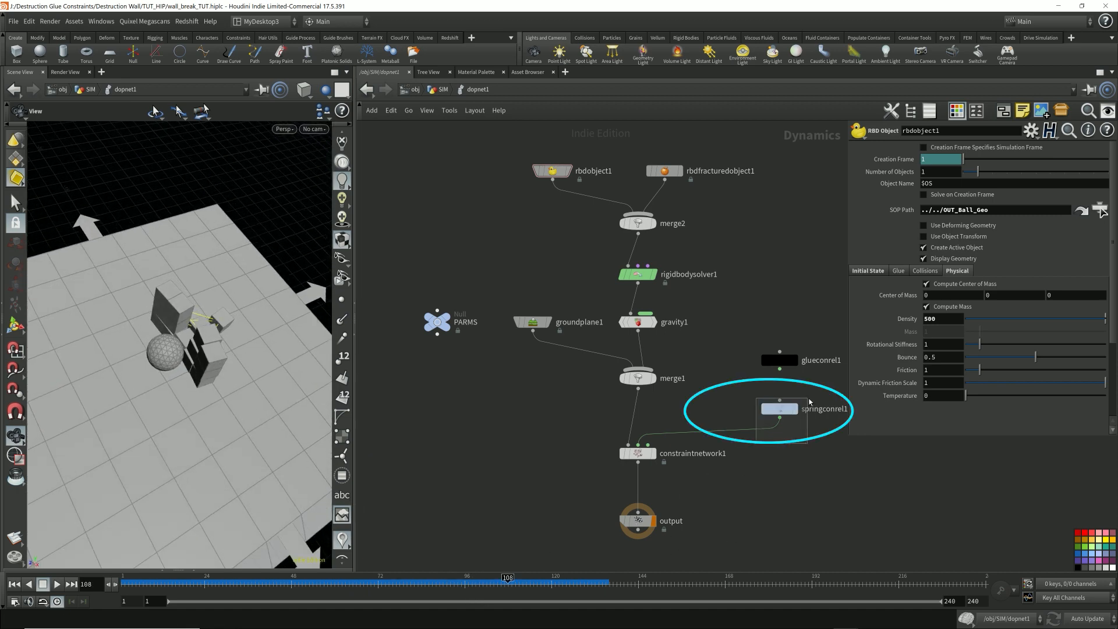
# Step: Set the Strength of springconrel1 to 10 and replay the simulation from frame 1
pyautogui.moveTo(809, 402); pyautogui.dragTo(809, 402)
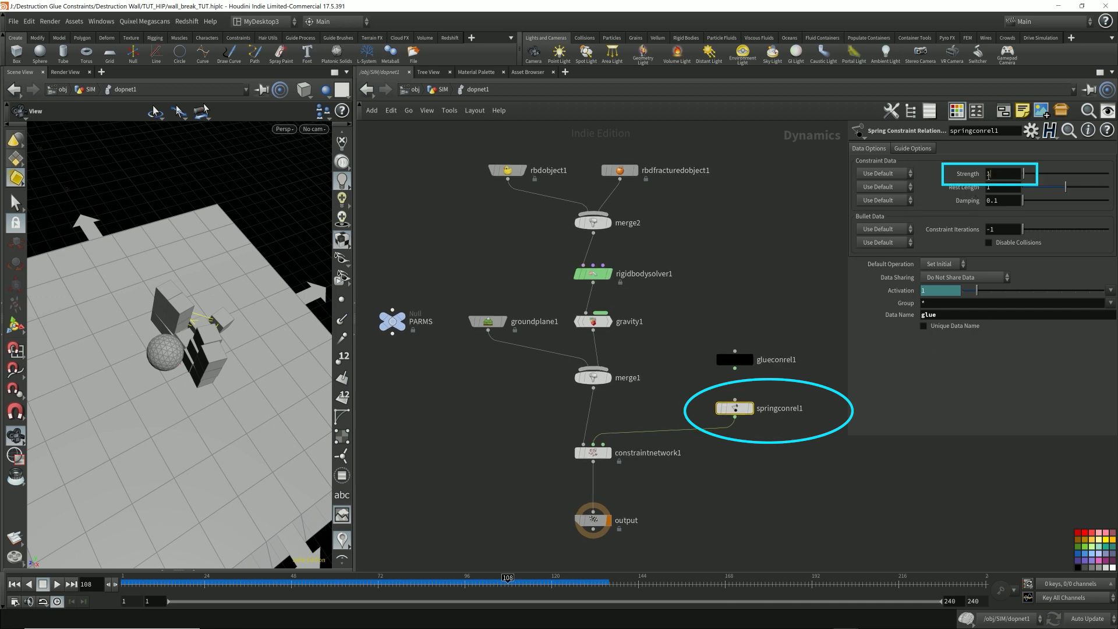
pyautogui.write('10')
pyautogui.press('Return')
pyautogui.click(15, 585)
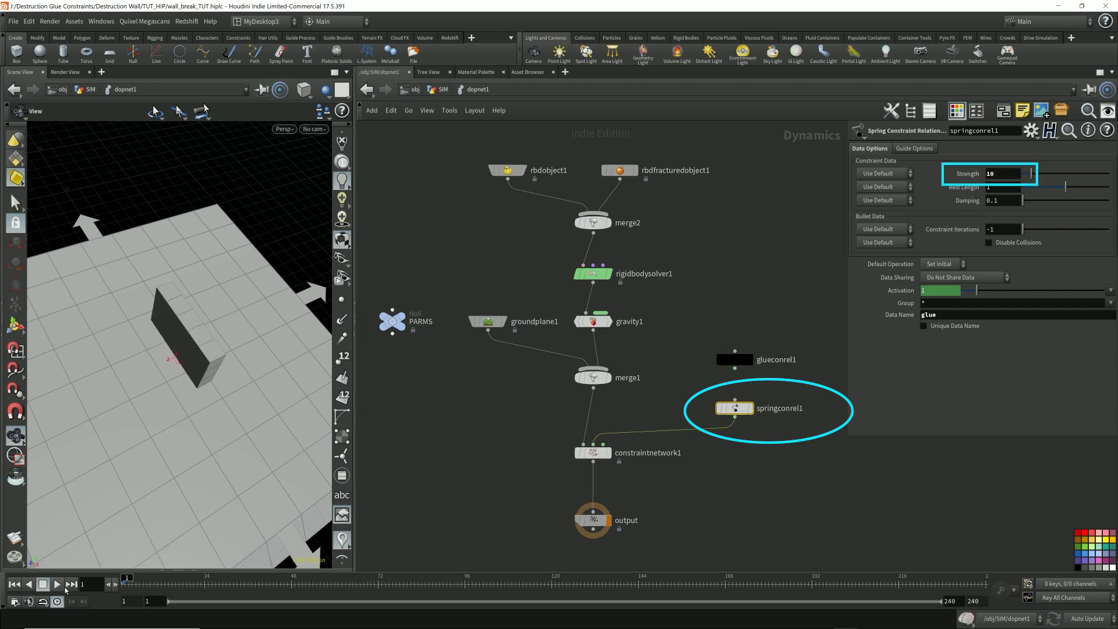
pyautogui.click(57, 585)
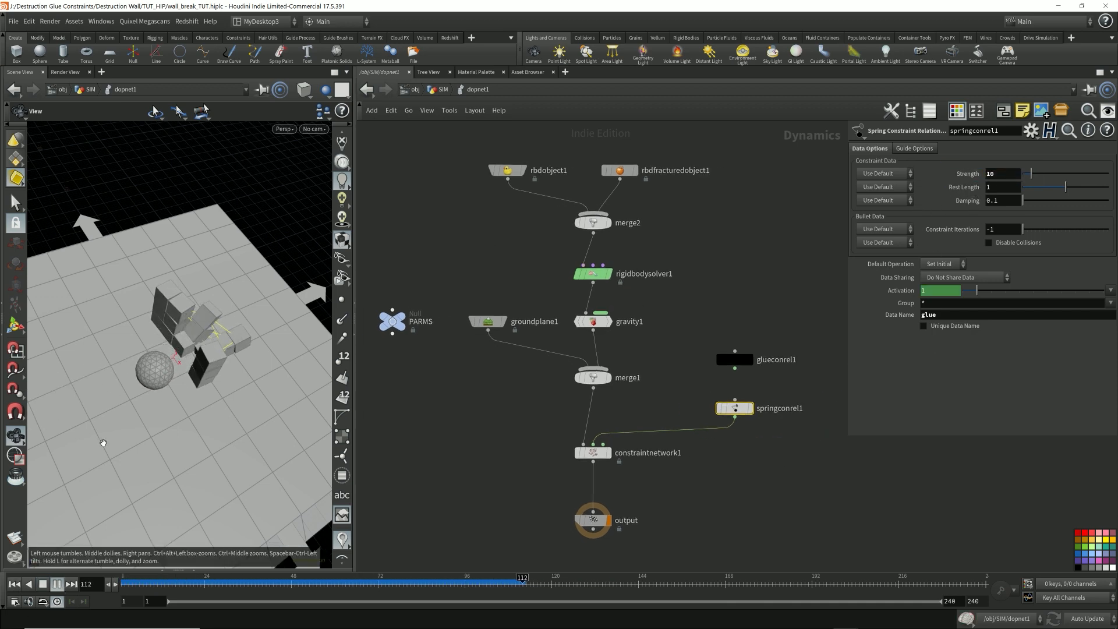
# Step: Set the Strength of springconrel1 to 100, replay the ball impact, and rewind to frame 1
pyautogui.click(14, 584)
pyautogui.click(1003, 178)
pyautogui.write('0')
pyautogui.press('Return')
pyautogui.click(457, 408)
pyautogui.press('Up')
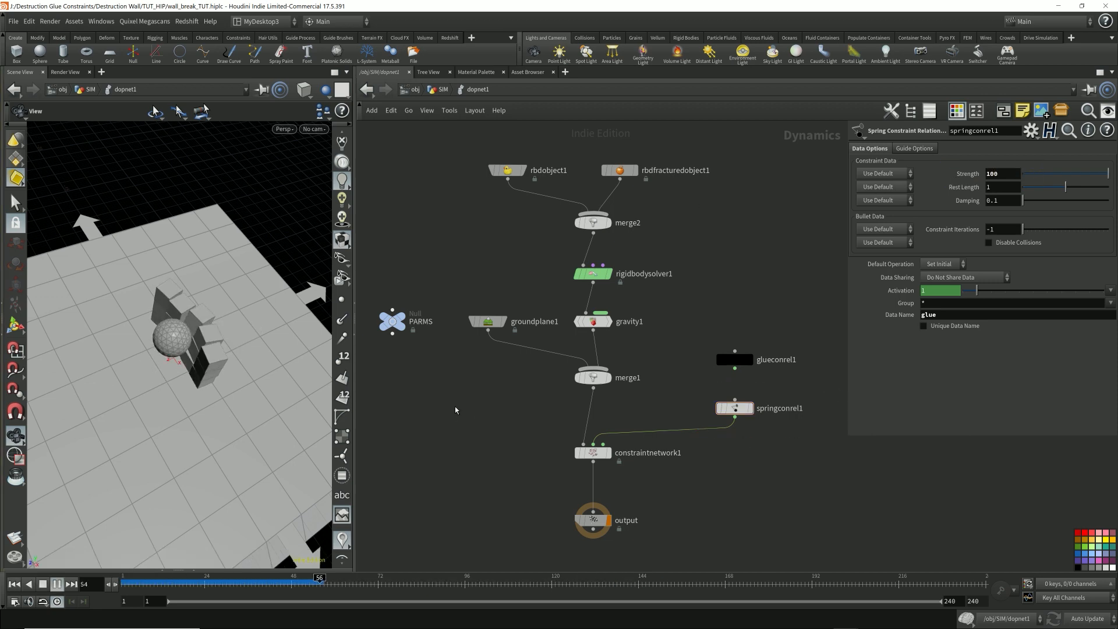
pyautogui.hotkey('ctrl', 'Up')
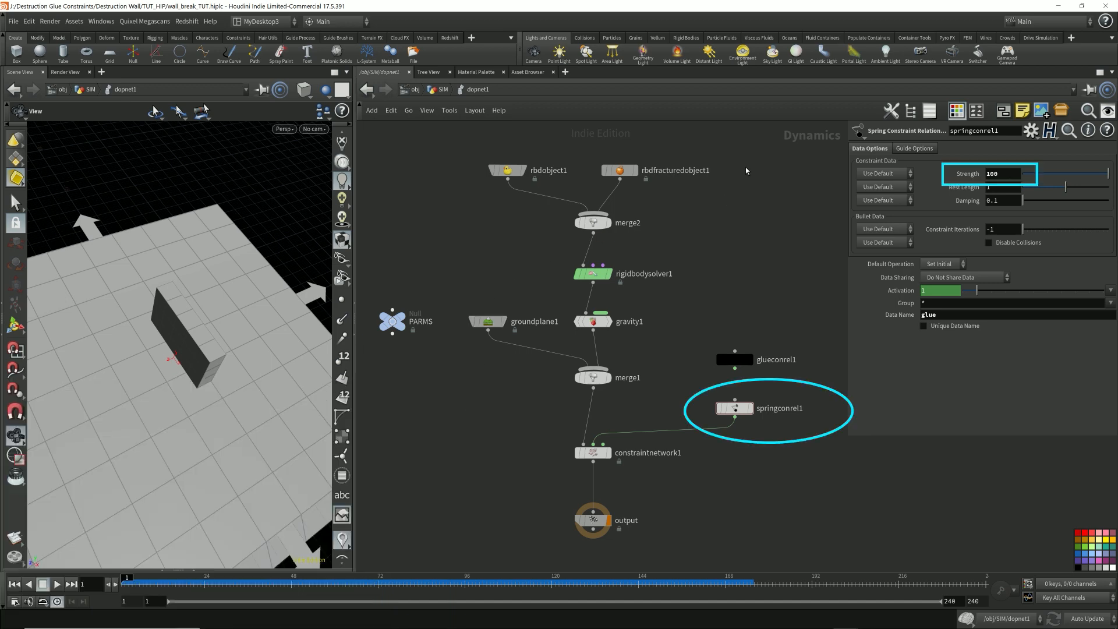
# Step: Set the Strength of springconrel1 to 1000 and replay the simulation
pyautogui.write('0')
pyautogui.press('Return')
pyautogui.press('Up')
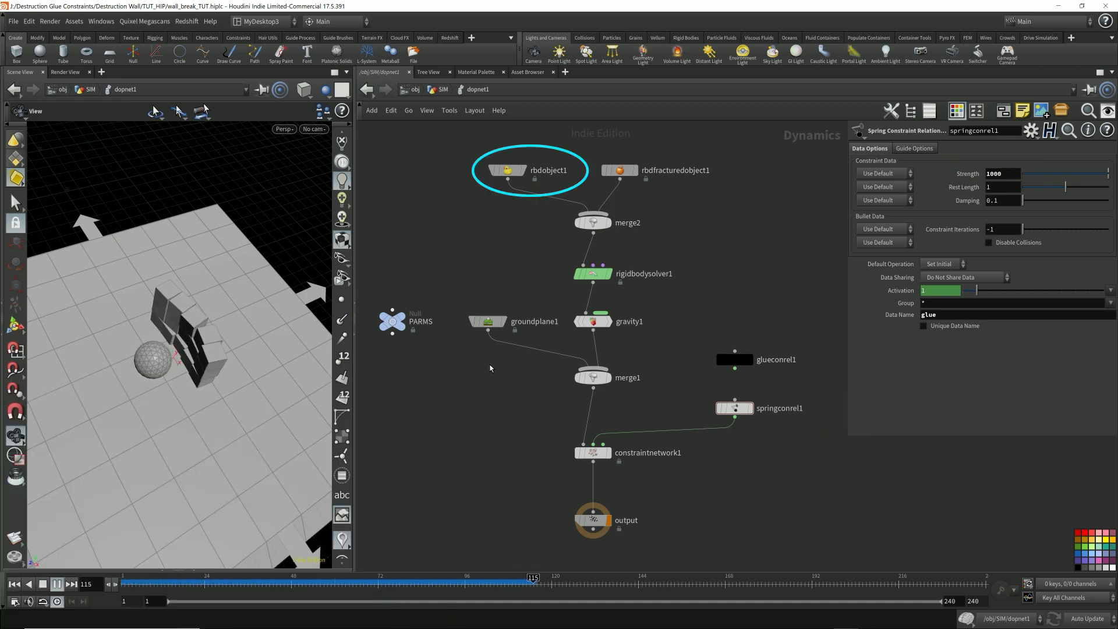
# Step: Return to frame 1, set the initial Z Velocity of rbdobject1 to -20, and replay the simulation
pyautogui.hotkey('ctrl', 'Up')
pyautogui.moveTo(537, 152); pyautogui.dragTo(571, 141)
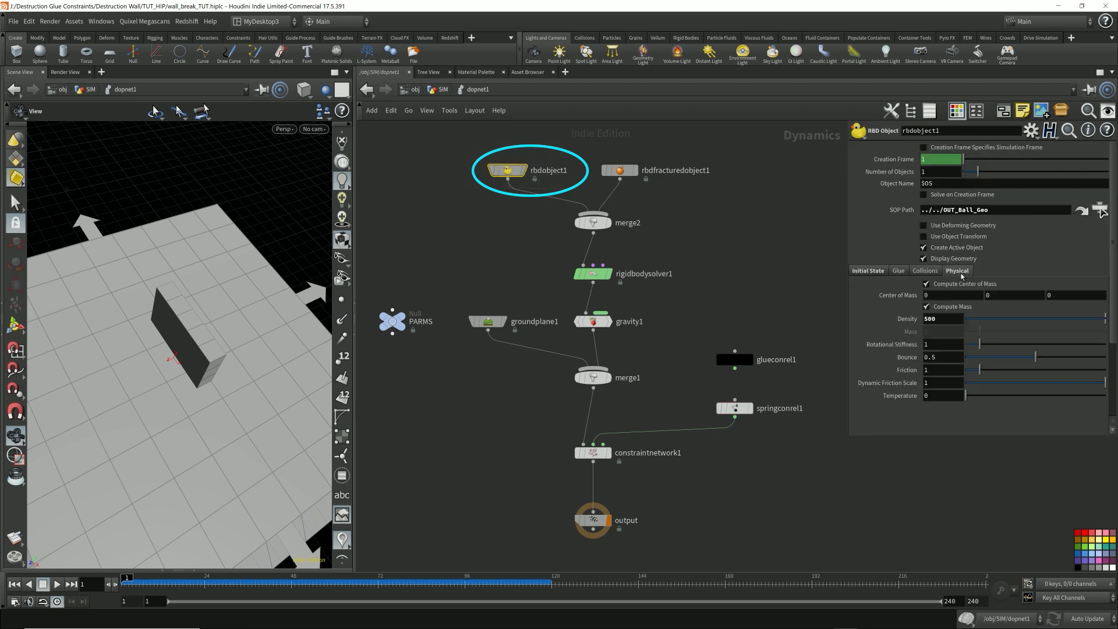
pyautogui.click(868, 271)
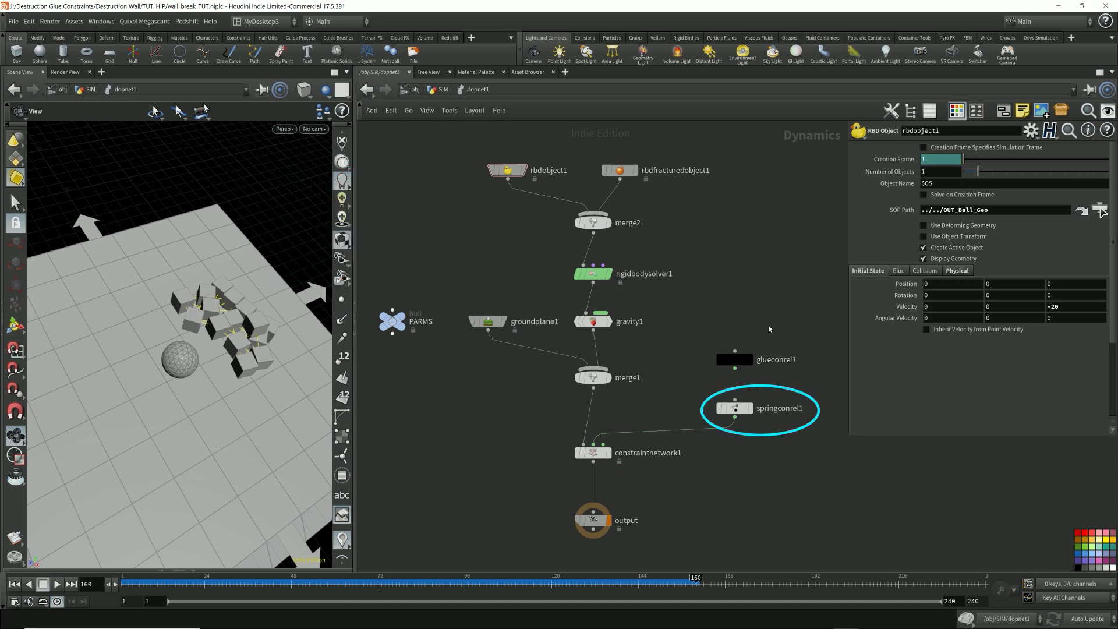
# Step: Set the Strength of springconrel1 to 3000, replay the simulation from frame 1, and scrub back through the ball impact
pyautogui.click(735, 409)
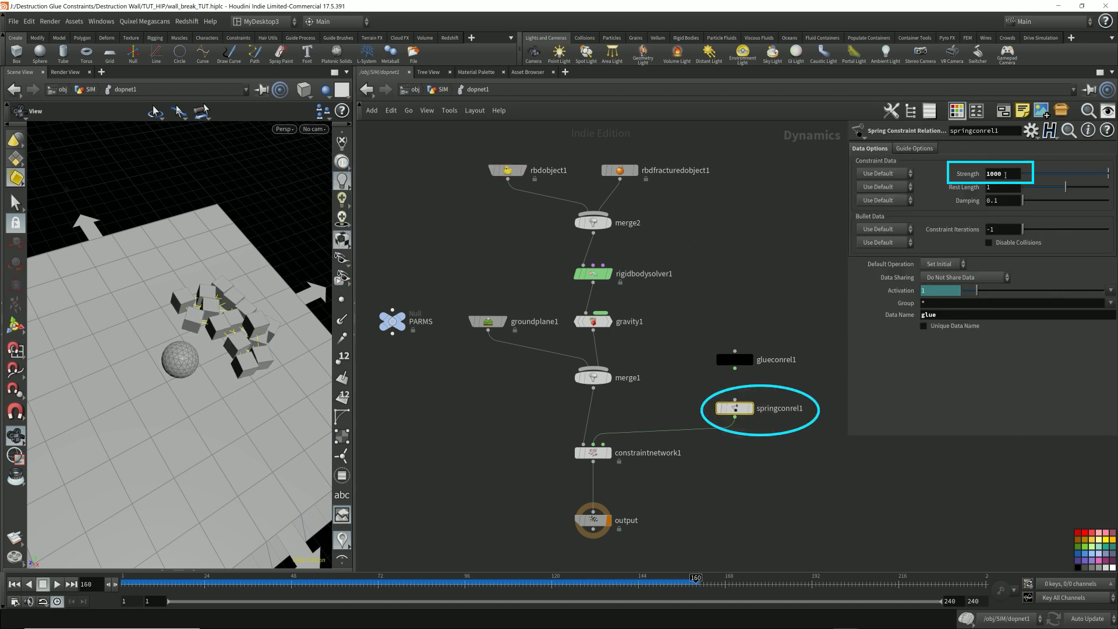
pyautogui.write('3')
pyautogui.press('Return')
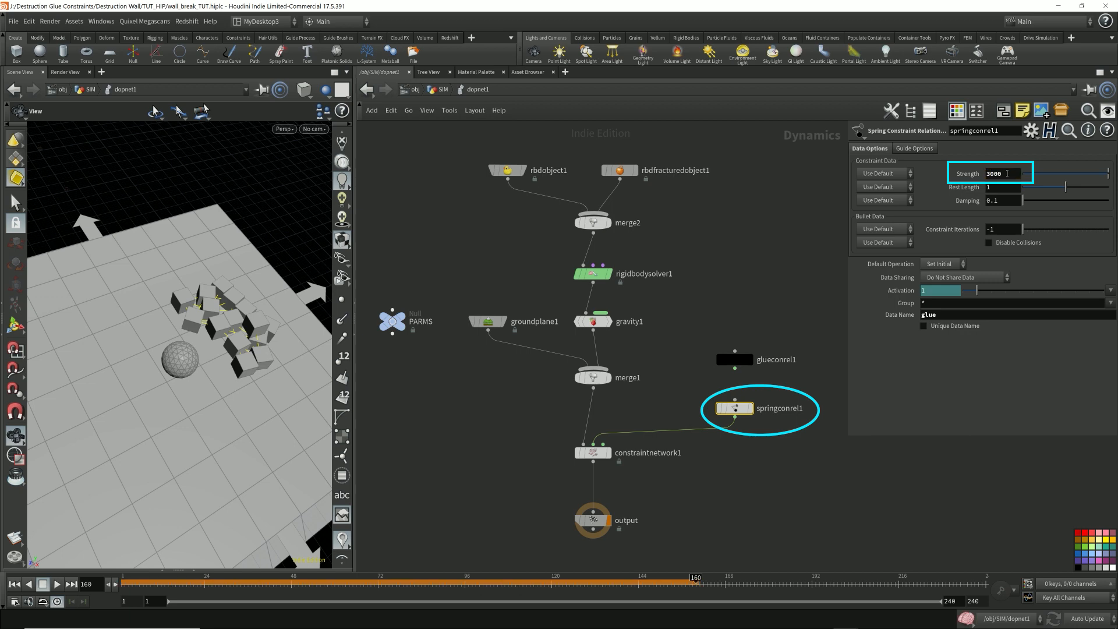
pyautogui.click(505, 455)
pyautogui.hotkey('ctrl', 'Up')
pyautogui.press('Up')
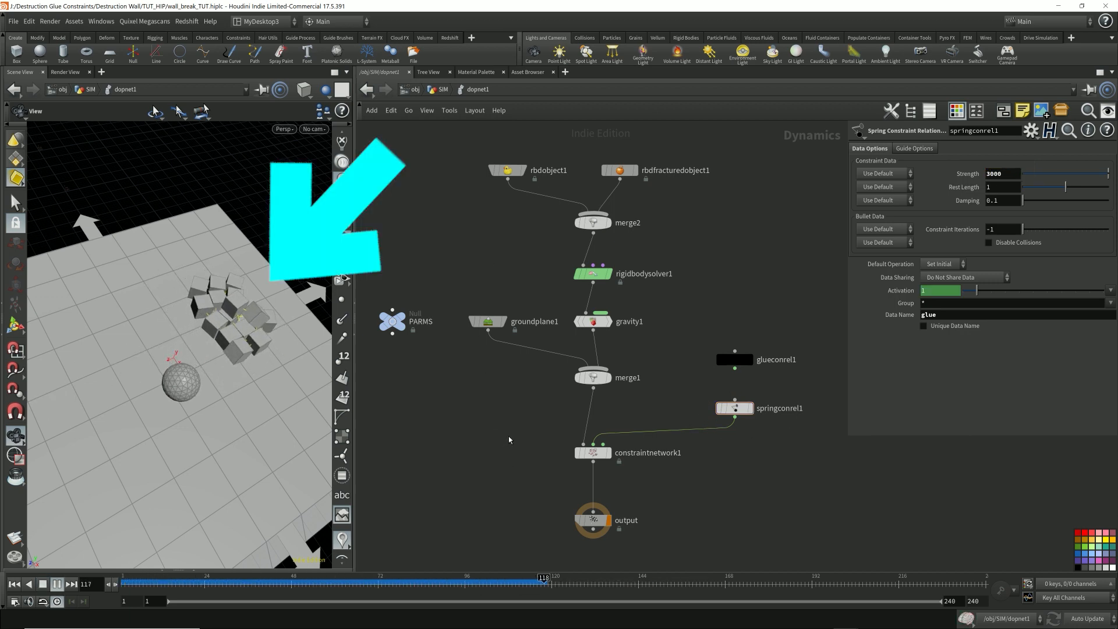
pyautogui.press('Up')
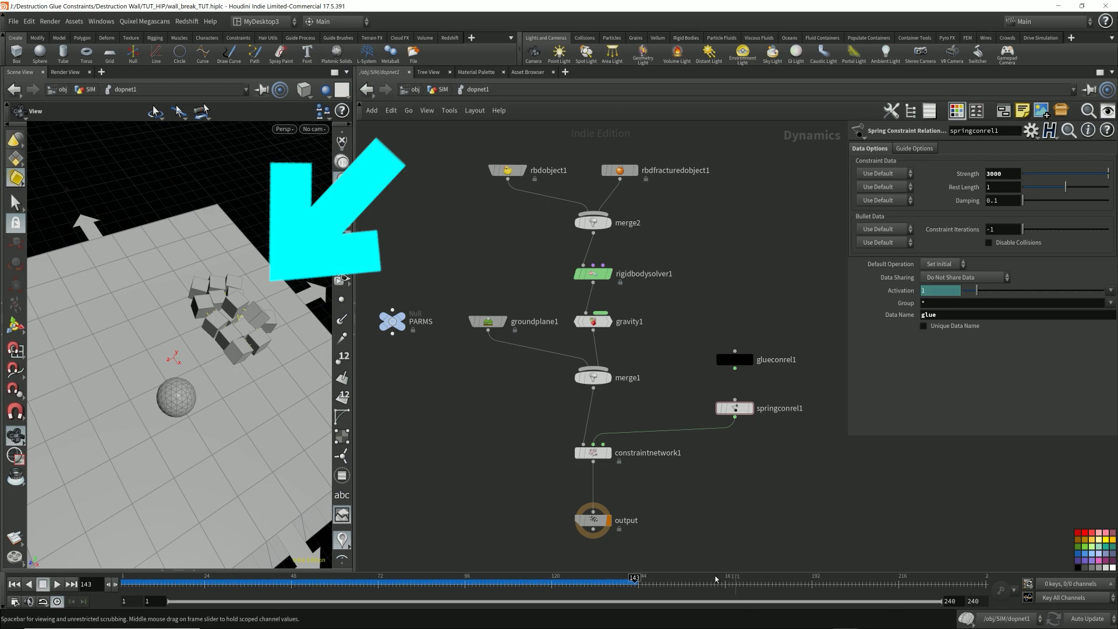
pyautogui.moveTo(638, 582); pyautogui.dragTo(251, 582)
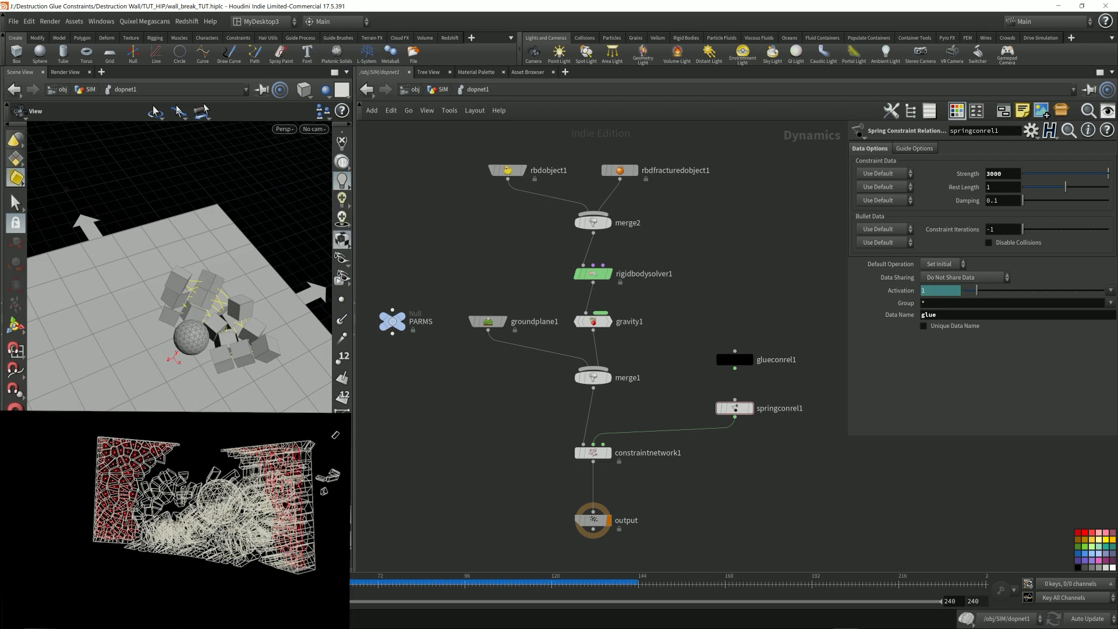
pyautogui.moveTo(327, 568)
pyautogui.mouseDown()
pyautogui.moveTo(515, 577)
pyautogui.moveTo(123, 577)
pyautogui.mouseUp()
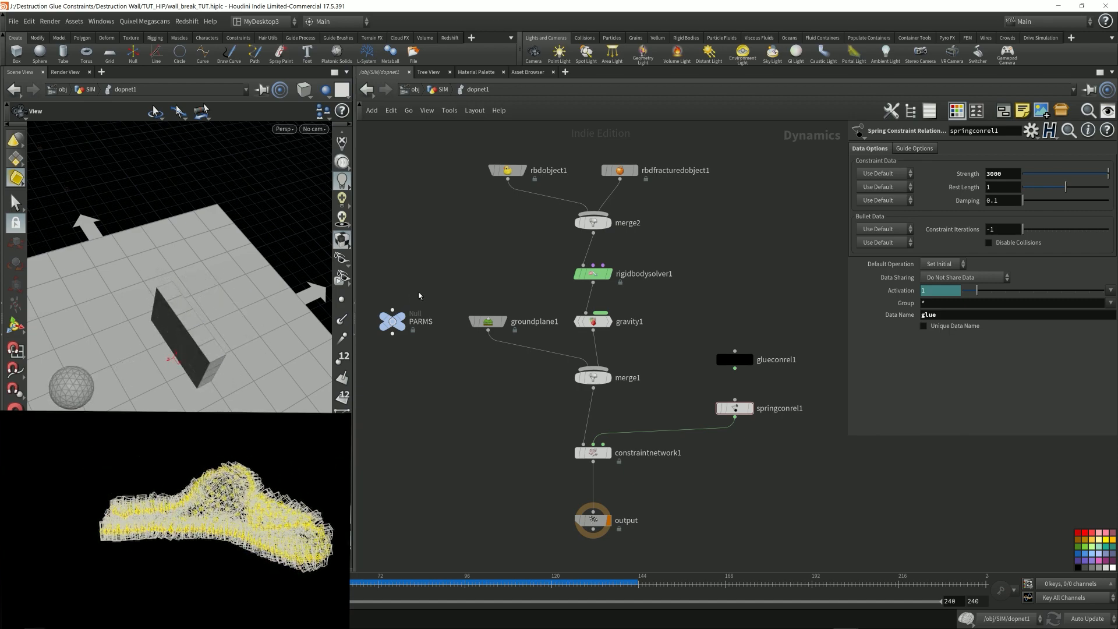
# Step: Open the Fractured_Wall network and select the OUT_Fractured_Geo and OUT_Fractured_Constraints nulls
pyautogui.click(413, 90)
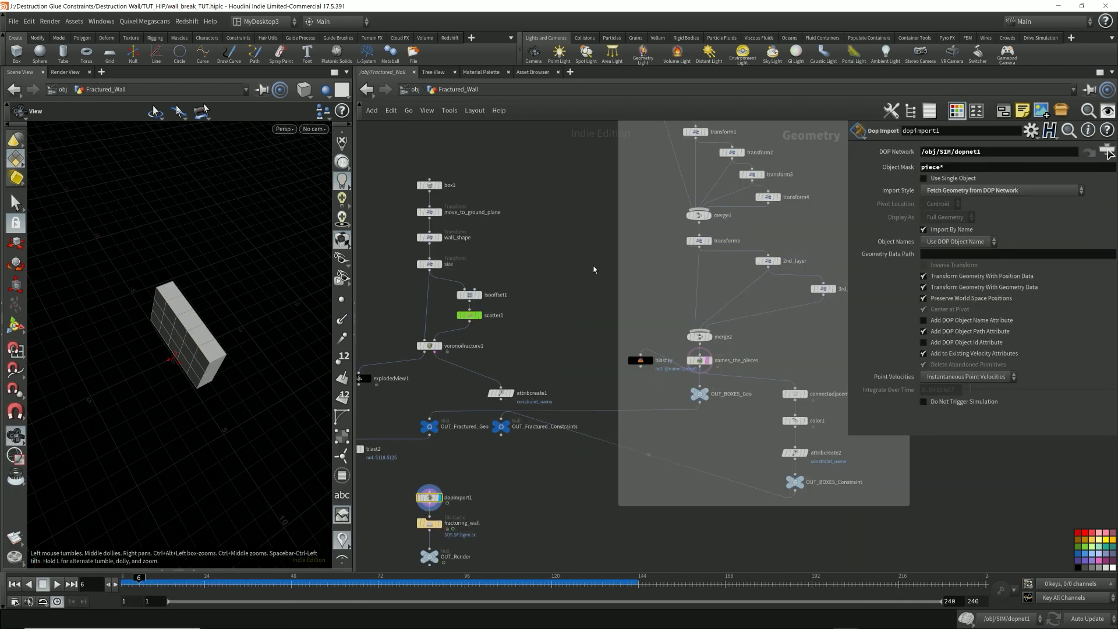
pyautogui.moveTo(152, 312)
pyautogui.mouseDown()
pyautogui.moveTo(196, 312)
pyautogui.moveTo(159, 314)
pyautogui.mouseUp()
pyautogui.scroll(-3, 160, 315)
pyautogui.moveTo(235, 339); pyautogui.dragTo(245, 285, button='right')
pyautogui.moveTo(245, 285); pyautogui.dragTo(250, 309)
pyautogui.scroll(-2, 570, 475)
pyautogui.moveTo(569, 481)
pyautogui.mouseDown(button='middle')
pyautogui.moveTo(566, 448)
pyautogui.moveTo(581, 445)
pyautogui.mouseUp(button='middle')
pyautogui.moveTo(459, 418); pyautogui.dragTo(547, 389)
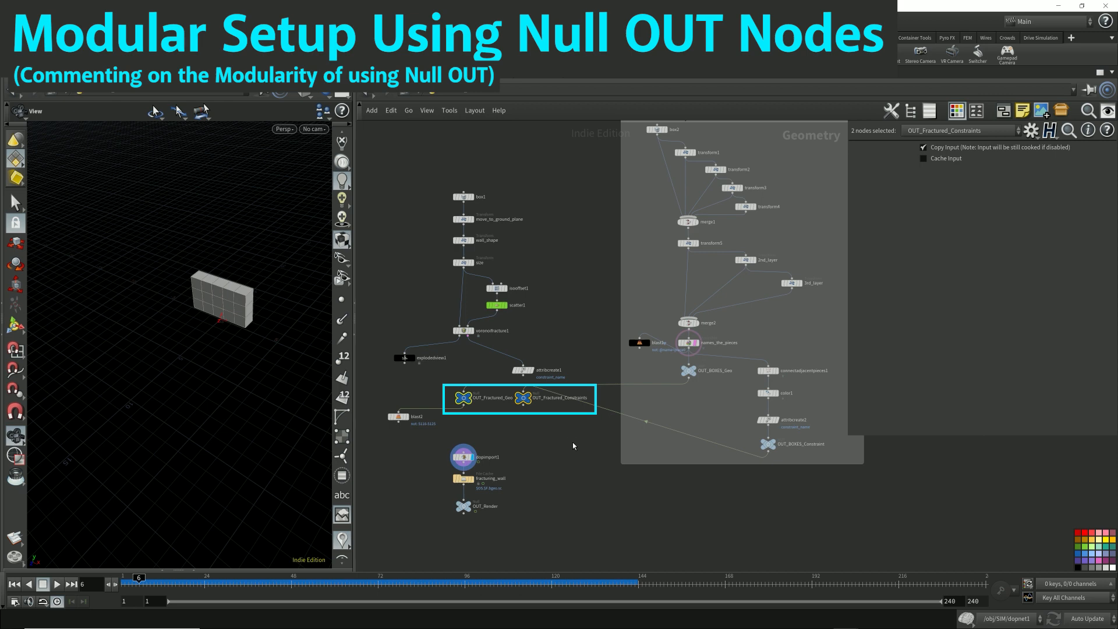
# Step: Move the box-stack network box upward and route the OUT_BOXES_Geo and OUT_BOXES_Constraint wires through dots below it
pyautogui.moveTo(563, 447); pyautogui.dragTo(573, 537, button='middle')
pyautogui.click(562, 347)
pyautogui.scroll(-2, 735, 198)
pyautogui.moveTo(736, 198); pyautogui.dragTo(677, 231, button='middle')
pyautogui.moveTo(677, 231); pyautogui.dragTo(689, 144)
pyautogui.keyDown('alt'); pyautogui.moveTo(581, 410); pyautogui.dragTo(724, 459); pyautogui.keyUp('alt')
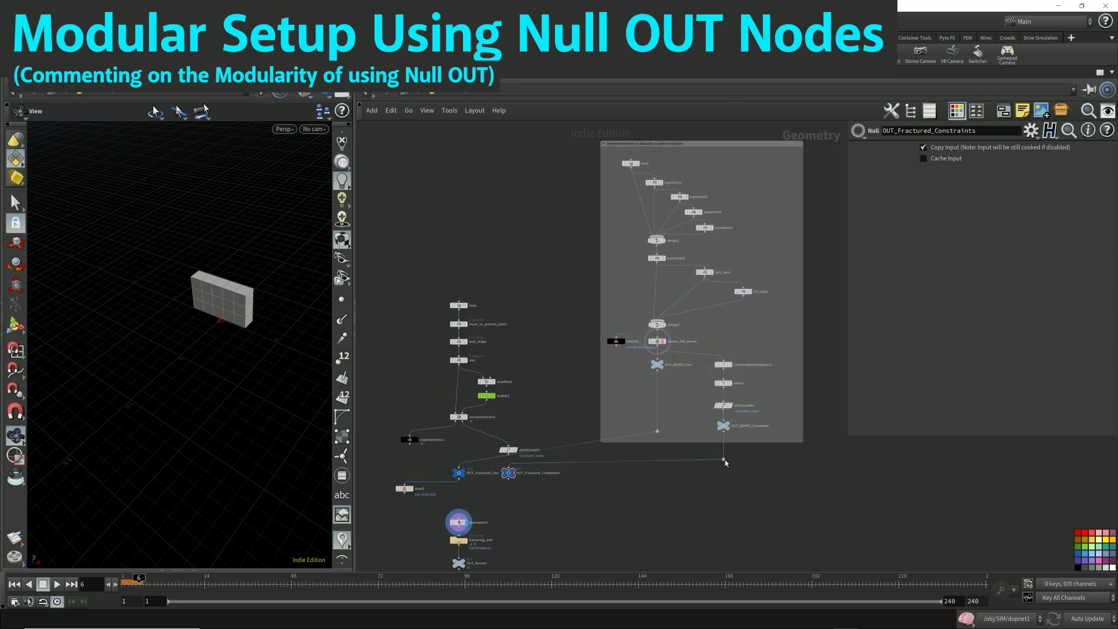
pyautogui.moveTo(722, 147); pyautogui.dragTo(790, 144, button='middle')
pyautogui.click(790, 144)
pyautogui.moveTo(588, 211); pyautogui.dragTo(522, 213, button='middle')
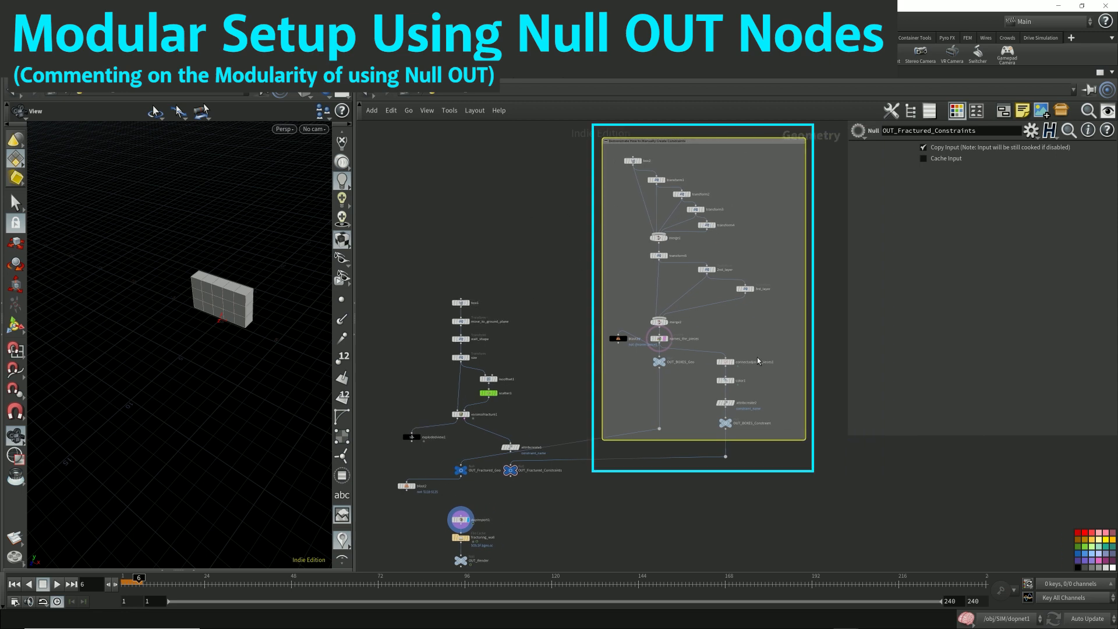
# Step: Enclose the Voronoi fracture nodes from box1 to attribcreate1 in a network box and enlarge it to fit attribcreate1
pyautogui.click(544, 264)
pyautogui.moveTo(452, 348); pyautogui.dragTo(551, 451)
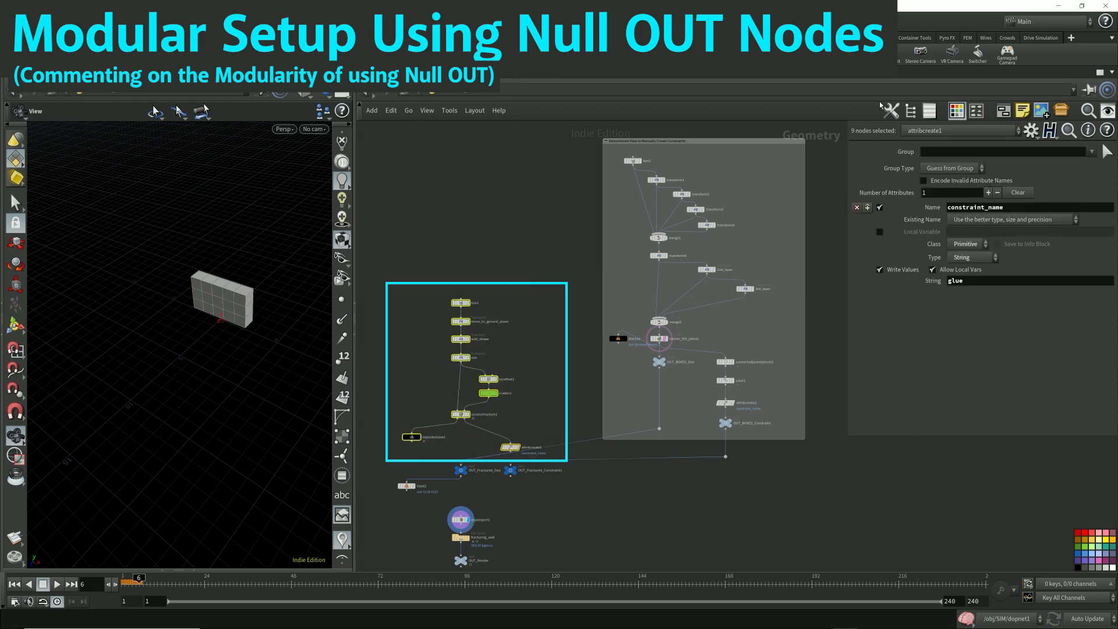
pyautogui.hotkey('shift', 'o')
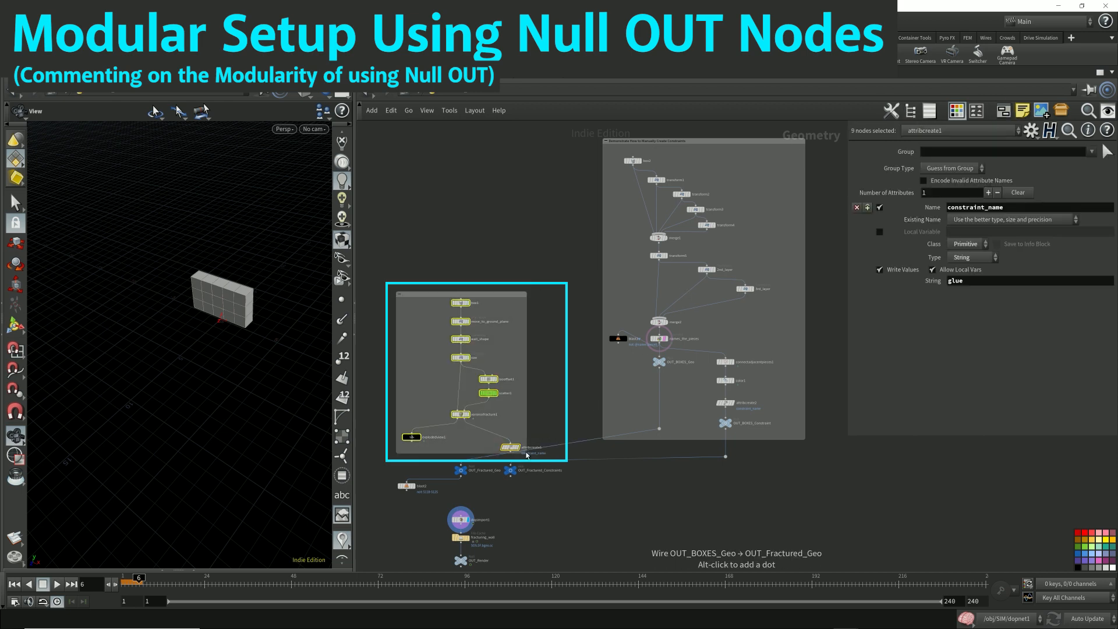
pyautogui.moveTo(531, 456); pyautogui.dragTo(555, 459)
pyautogui.scroll(3, 417, 278)
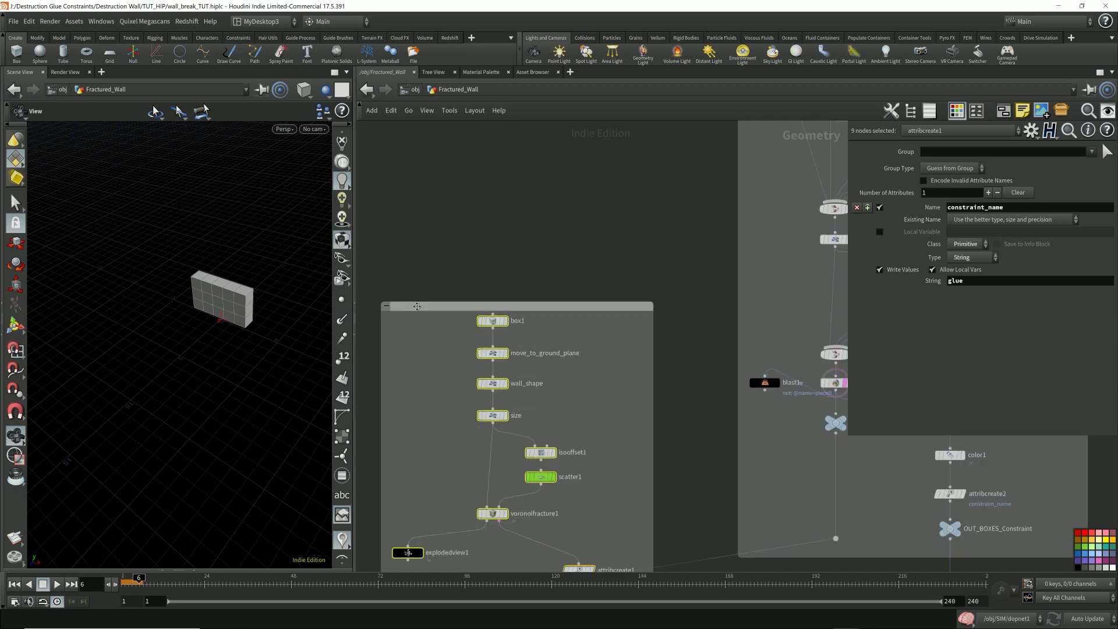
# Step: Title the new network box "Creating Constraints with Voronoii Fracture"
pyautogui.doubleClick(417, 308)
pyautogui.write('Creating')
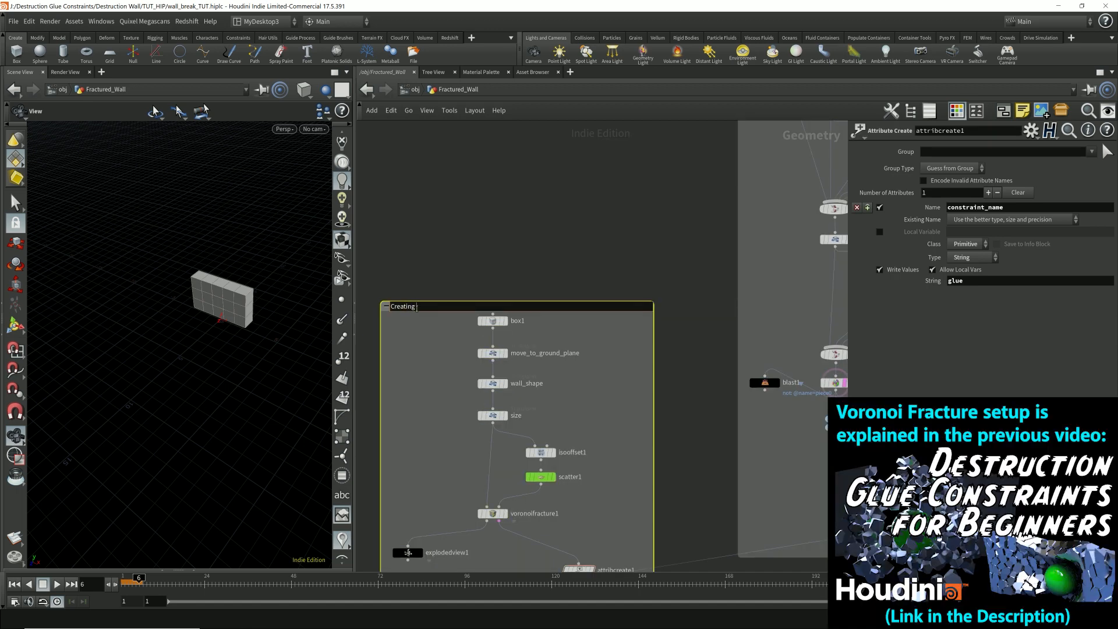
pyautogui.write('i Fracture')
pyautogui.press('Return')
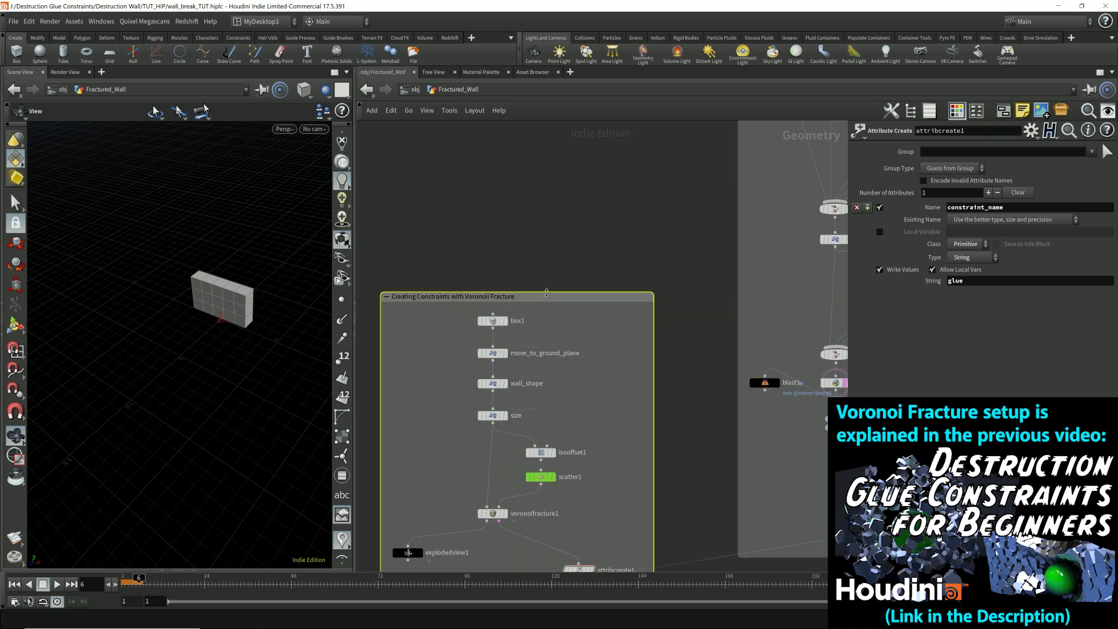
# Step: Wire voronoifracture1 into OUT_Fractured_Geo and attribcreate1 into OUT_Fractured_Constraints
pyautogui.click(590, 542)
pyautogui.moveTo(591, 543); pyautogui.dragTo(601, 348, button='middle')
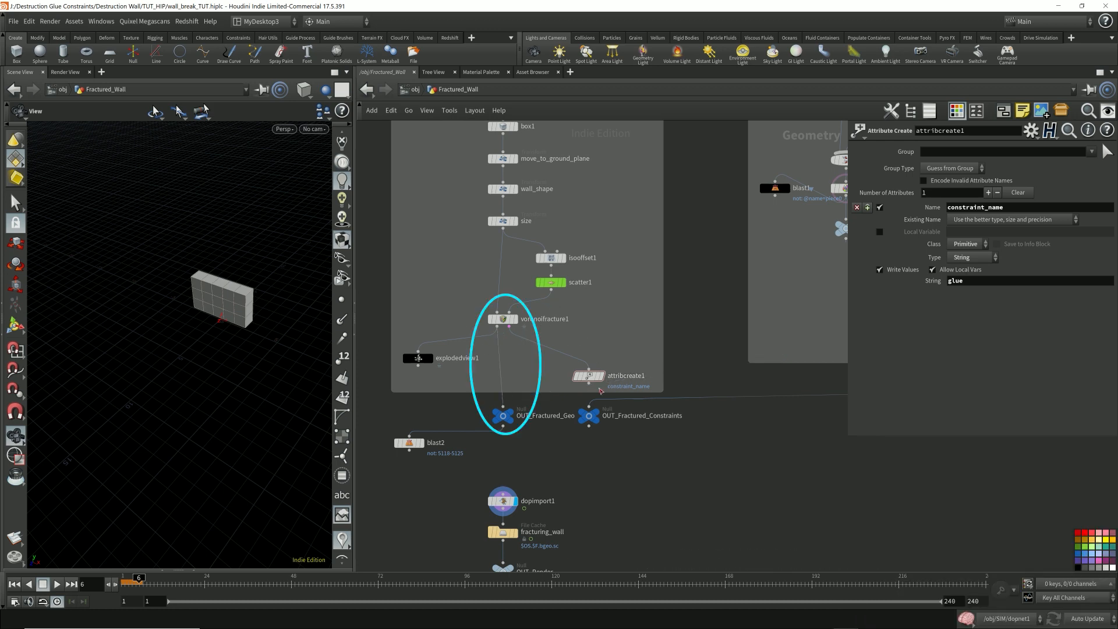
pyautogui.click(502, 320)
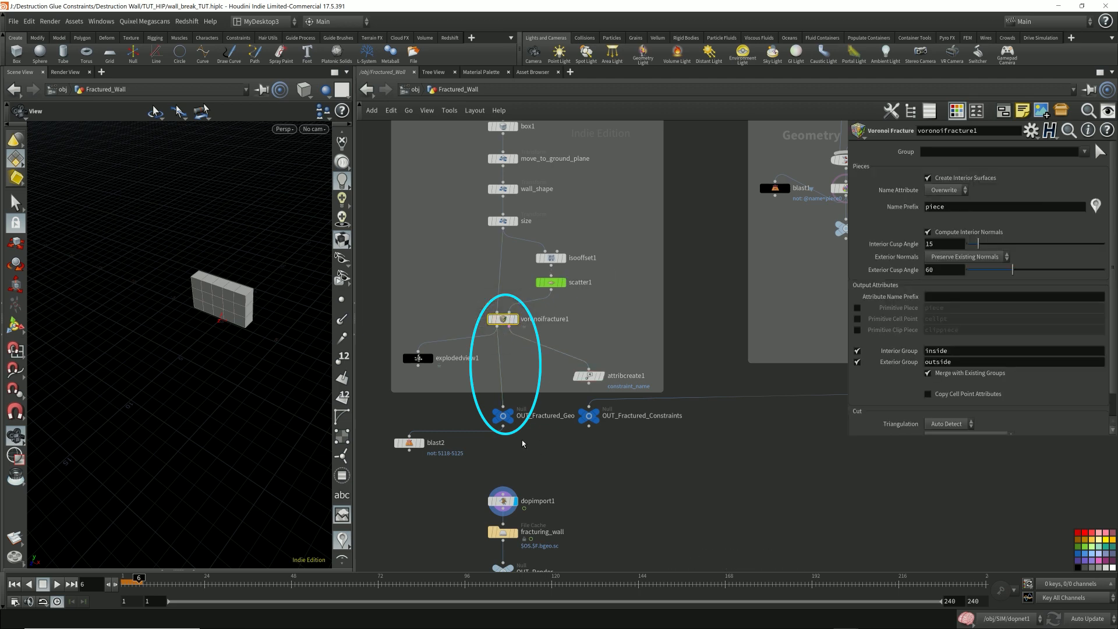
pyautogui.moveTo(591, 386); pyautogui.dragTo(589, 416)
pyautogui.click(588, 415)
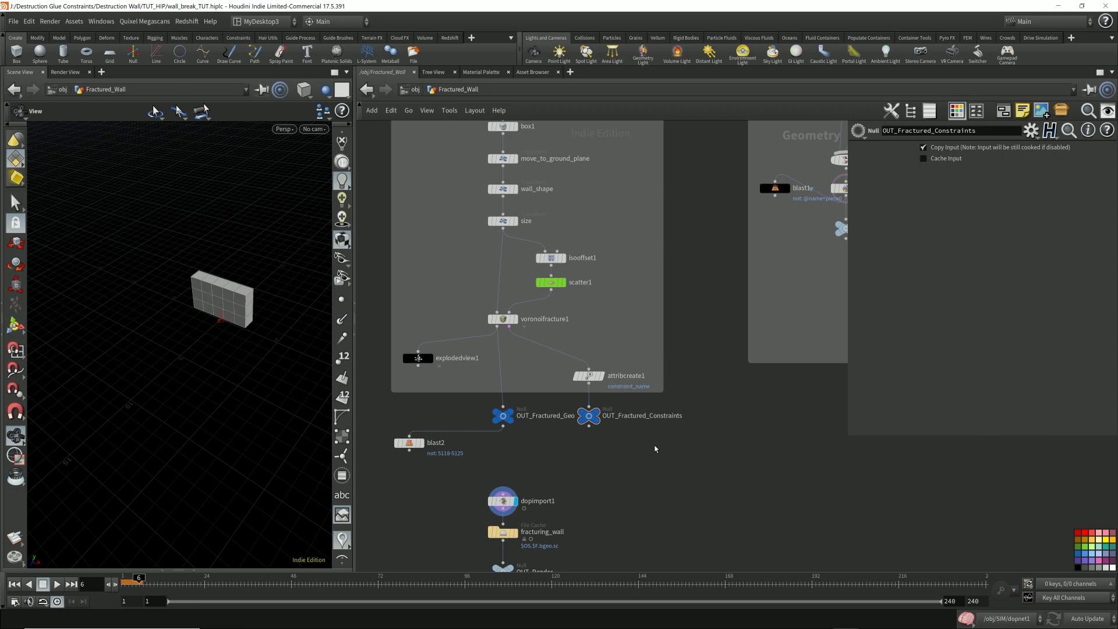
# Step: Save the scene file and open the SIM network
pyautogui.scroll(-3, 656, 449)
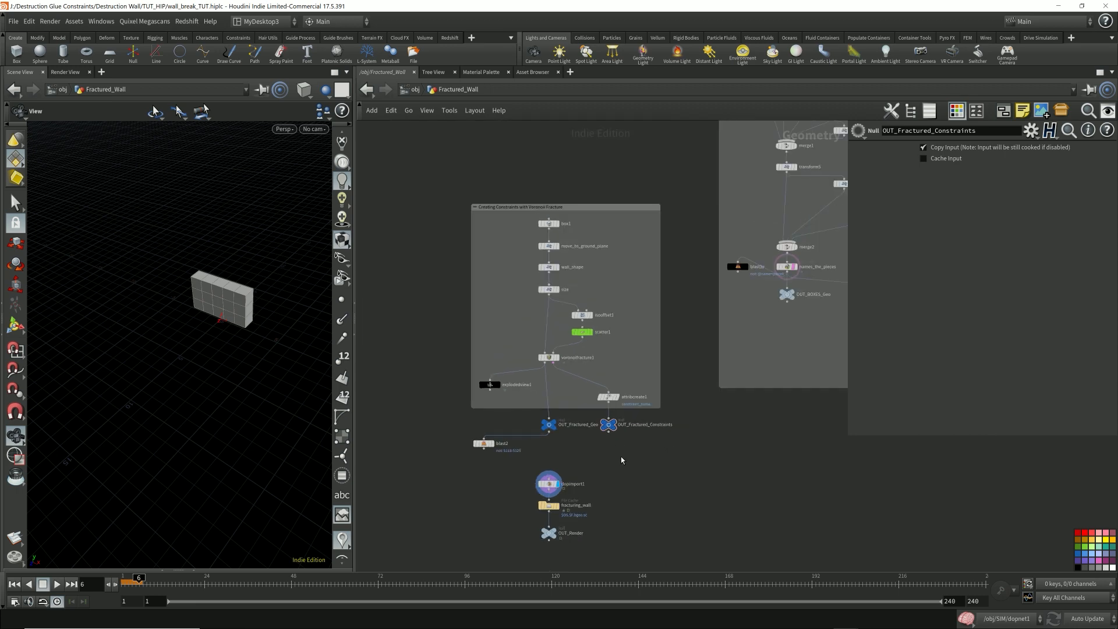
pyautogui.moveTo(670, 448); pyautogui.dragTo(533, 417)
pyautogui.hotkey('ctrl', 's')
pyautogui.press('u')
pyautogui.doubleClick(590, 332)
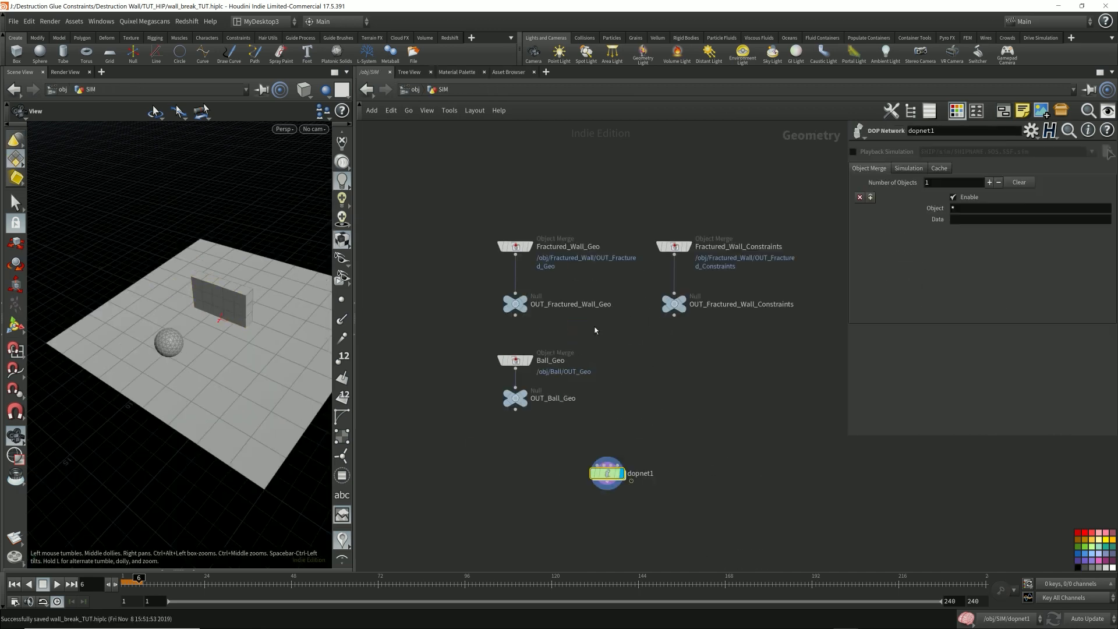
# Step: Rewind to frame 1, open dopnet1, and play the simulation with the Voronoi-fractured wall
pyautogui.click(14, 584)
pyautogui.moveTo(284, 382); pyautogui.dragTo(262, 313)
pyautogui.moveTo(262, 313); pyautogui.dragTo(344, 315, button='middle')
pyautogui.moveTo(257, 336); pyautogui.dragTo(179, 342)
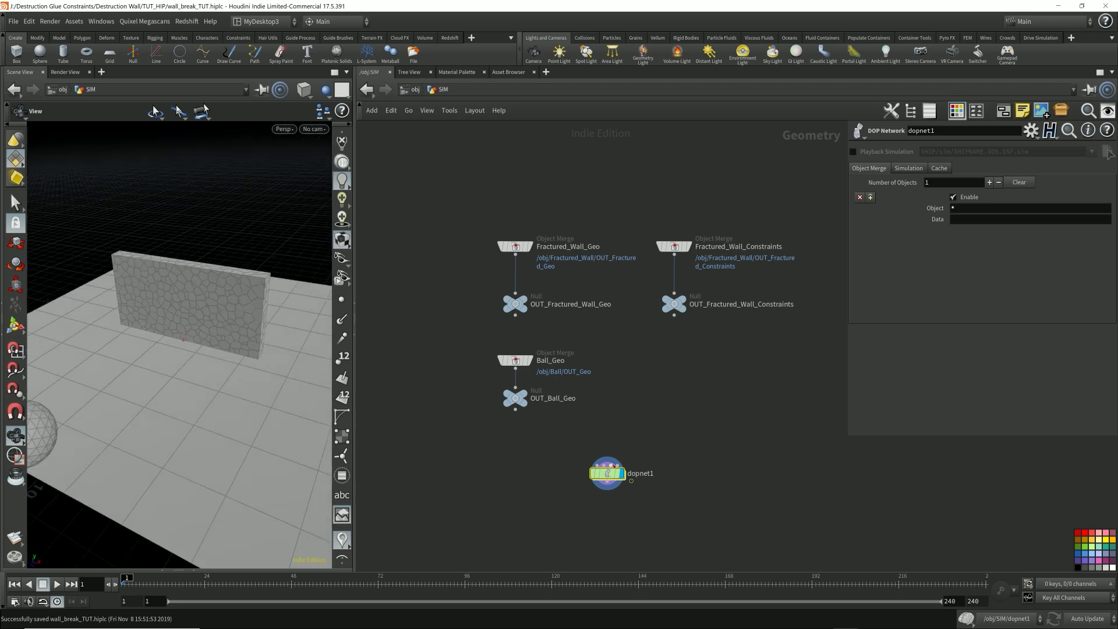
pyautogui.doubleClick(607, 473)
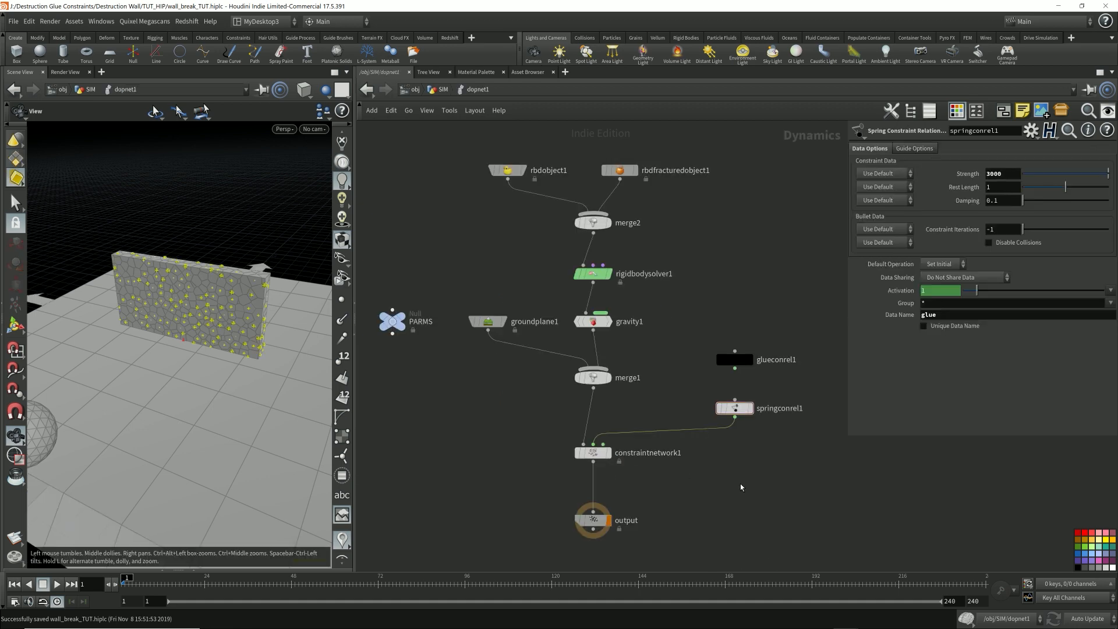
pyautogui.press('Up')
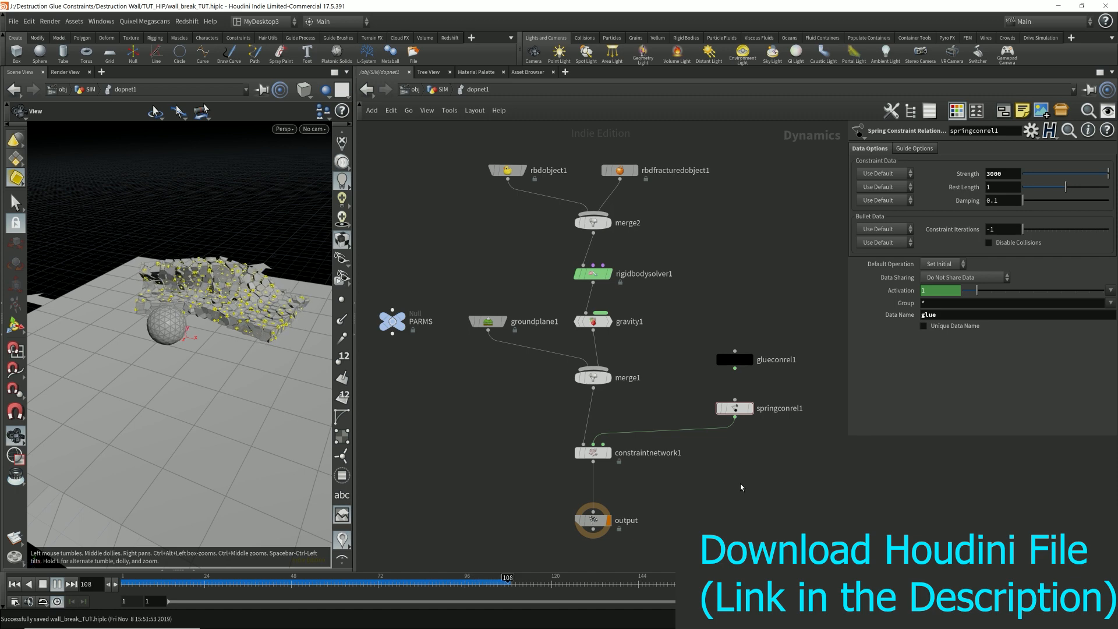
# Step: Scrub through the simulated frames and examine the spring-constrained wall from several angles
pyautogui.moveTo(201, 373); pyautogui.dragTo(175, 344)
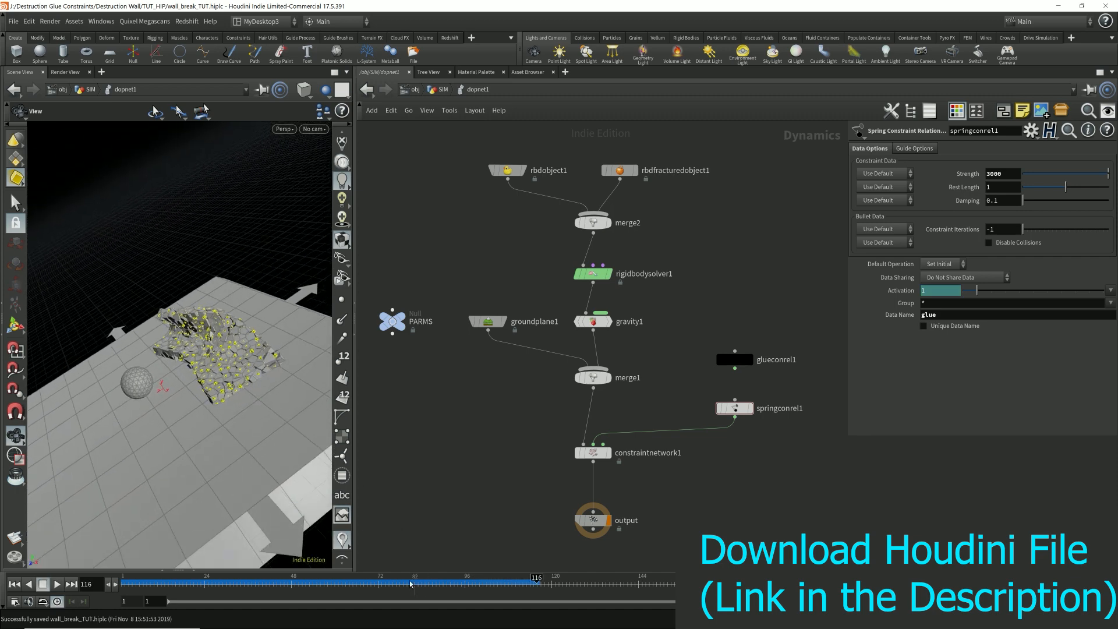
pyautogui.moveTo(394, 584); pyautogui.dragTo(211, 590)
pyautogui.moveTo(173, 404); pyautogui.dragTo(163, 419)
pyautogui.moveTo(162, 419); pyautogui.dragTo(425, 349, button='middle')
pyautogui.moveTo(237, 352); pyautogui.dragTo(44, 384)
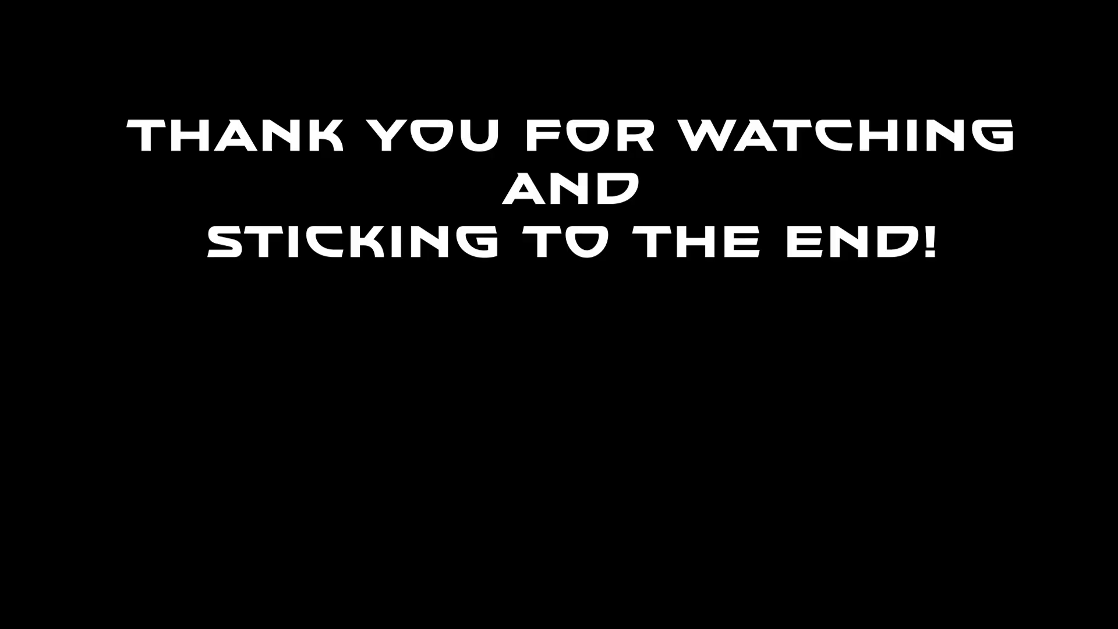